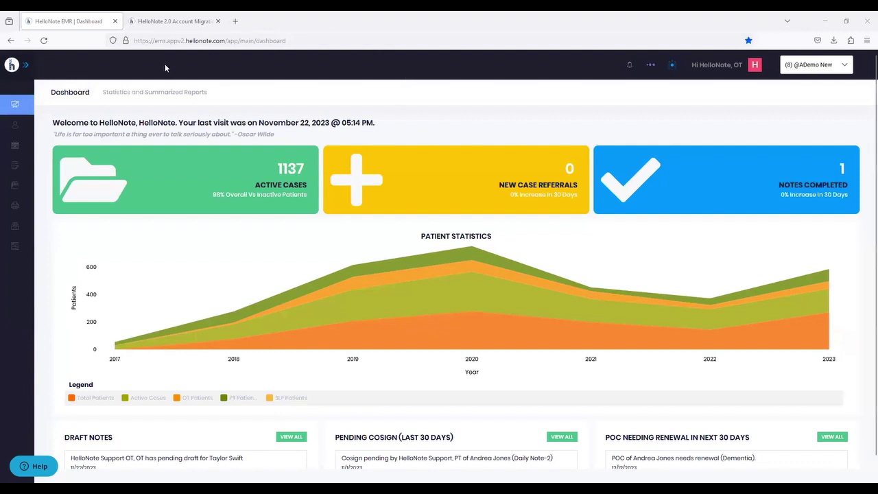
- Switch to the 'HelloNote 2.0 Account Migration Steps' browser tab
left_click(171, 22)
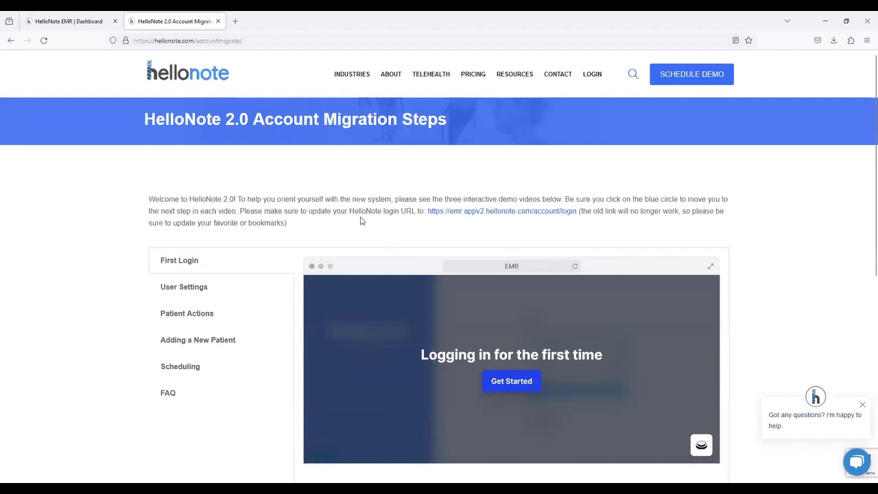
- Scroll down slightly and launch the First Login walkthrough with Get Started
scroll(233, 255, "down", 1)
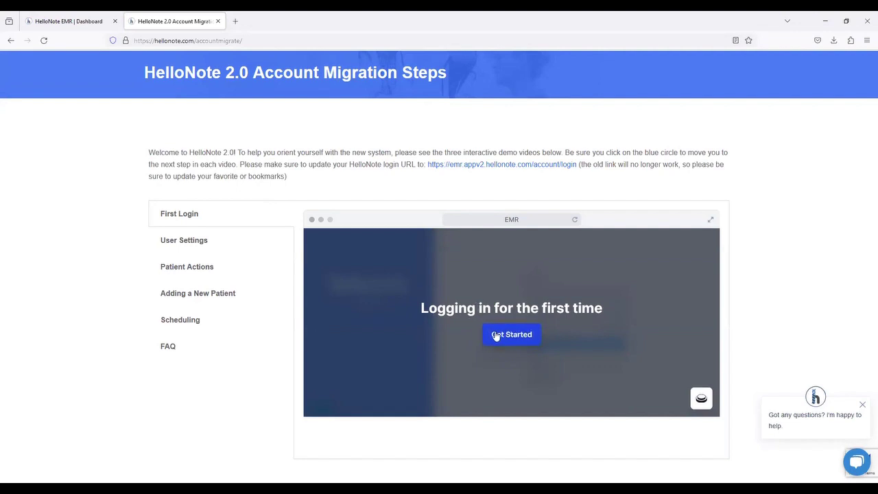
left_click(496, 334)
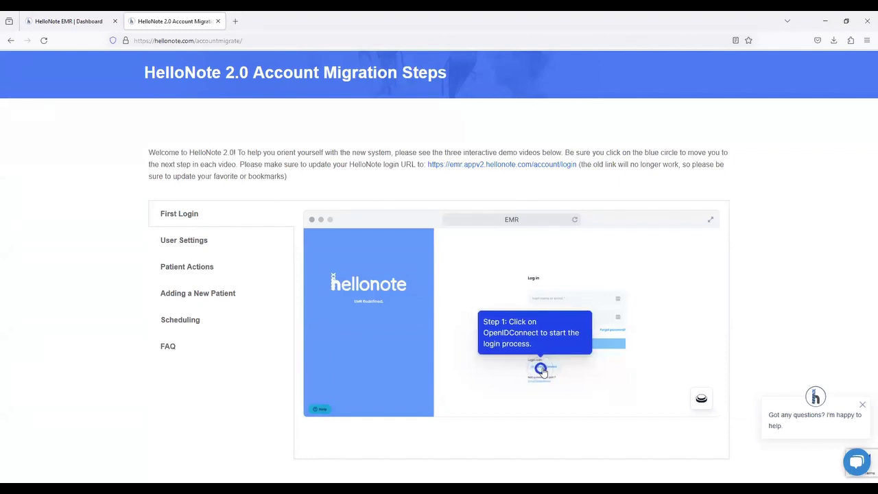
- Step through the OpenIDConnect and Sign in hotspots, then fill the first New password field
left_click(543, 371)
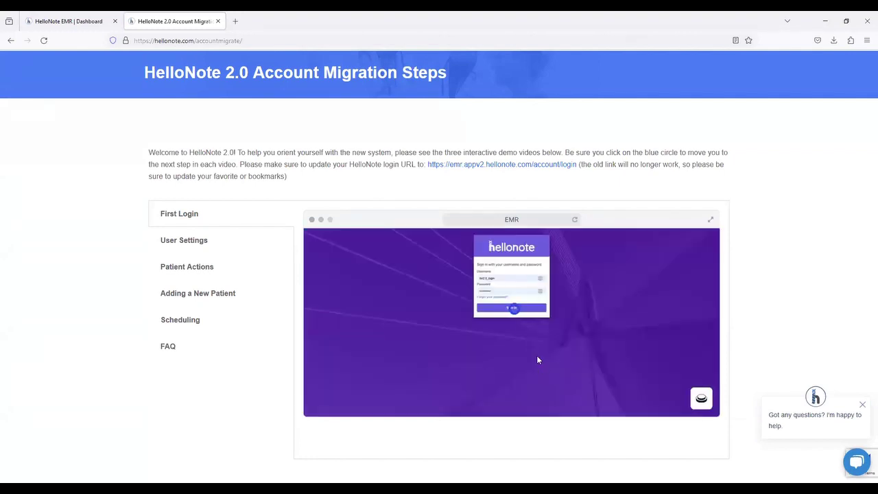
left_click(515, 310)
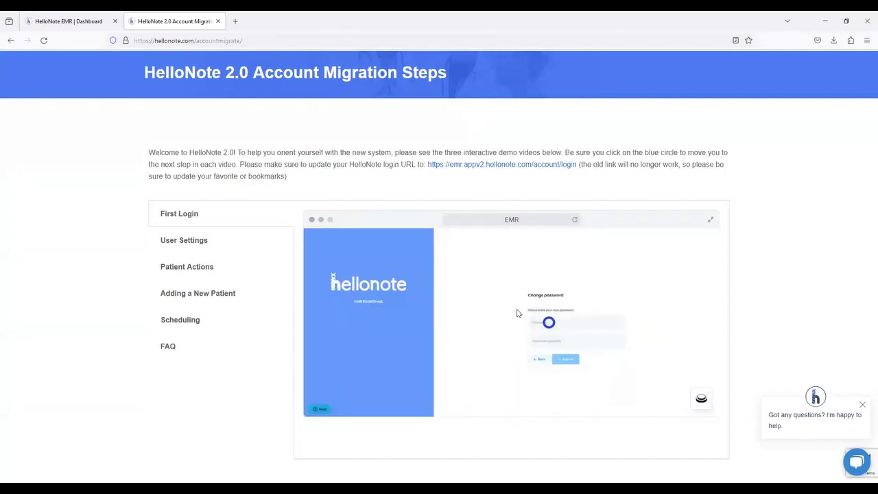
left_click(548, 323)
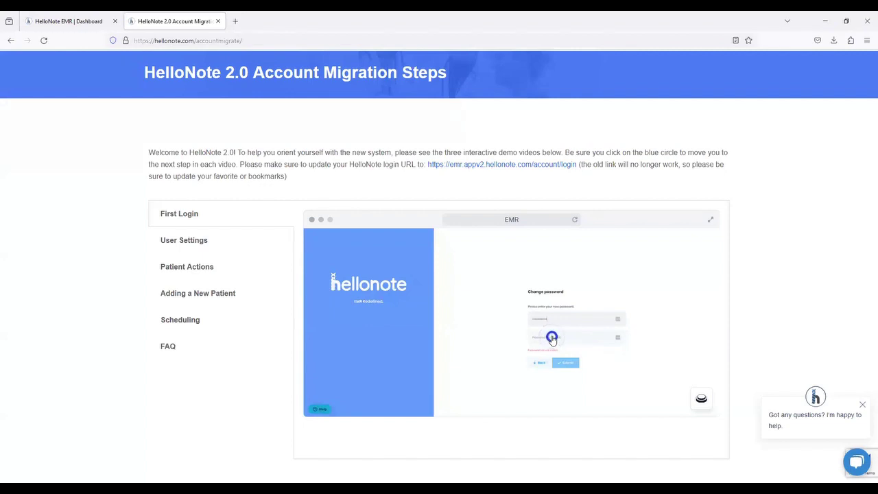
- Confirm and submit the new password, log out from the account menu, then re-enter the password
left_click(552, 339)
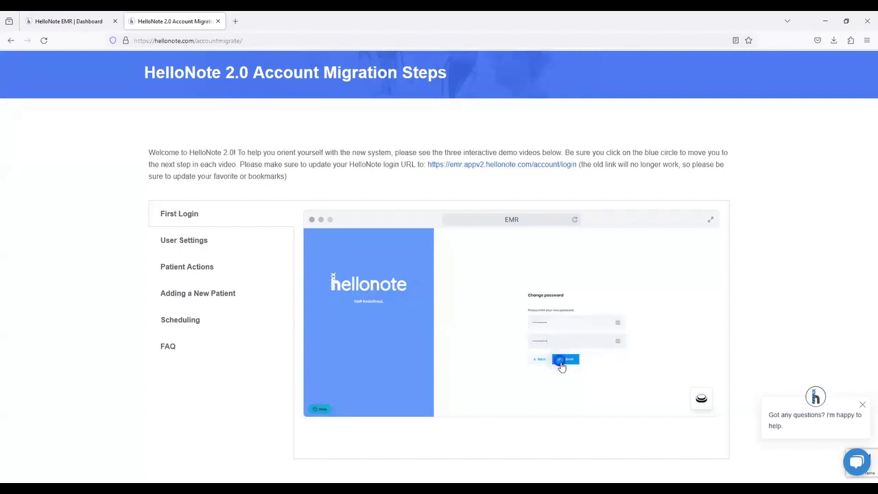
left_click(562, 361)
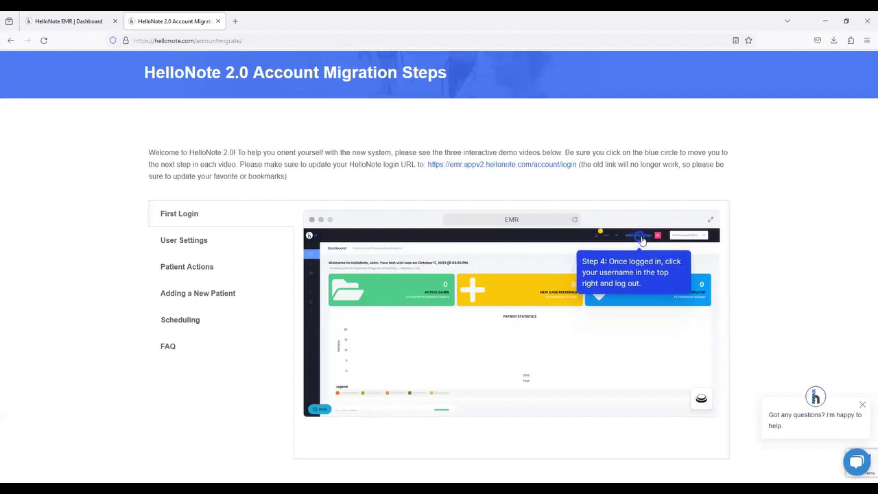
left_click(640, 240)
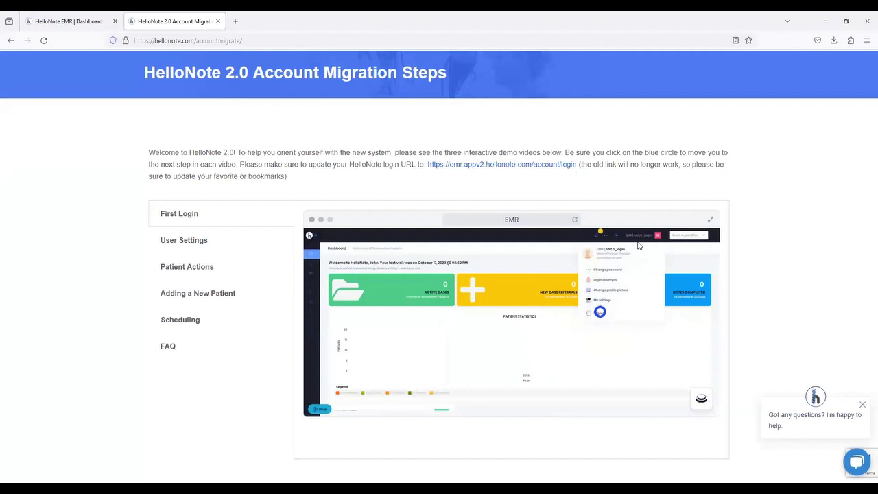
left_click(600, 312)
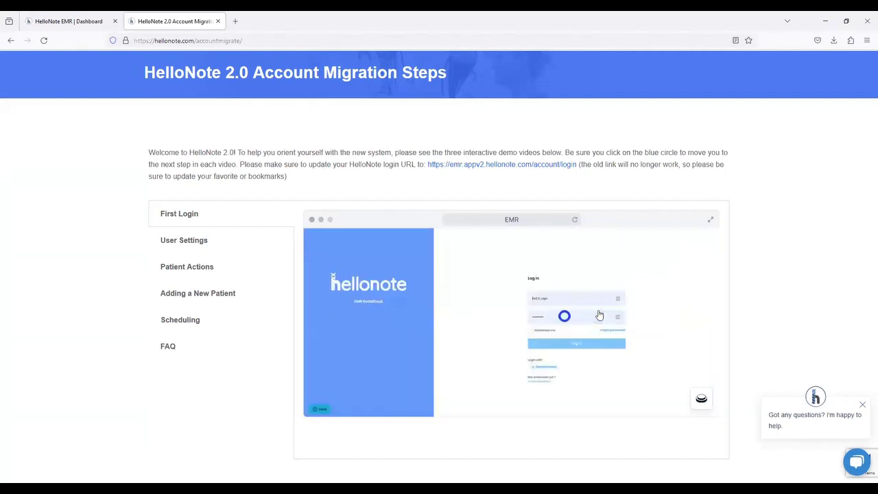
mouse_move(538, 314)
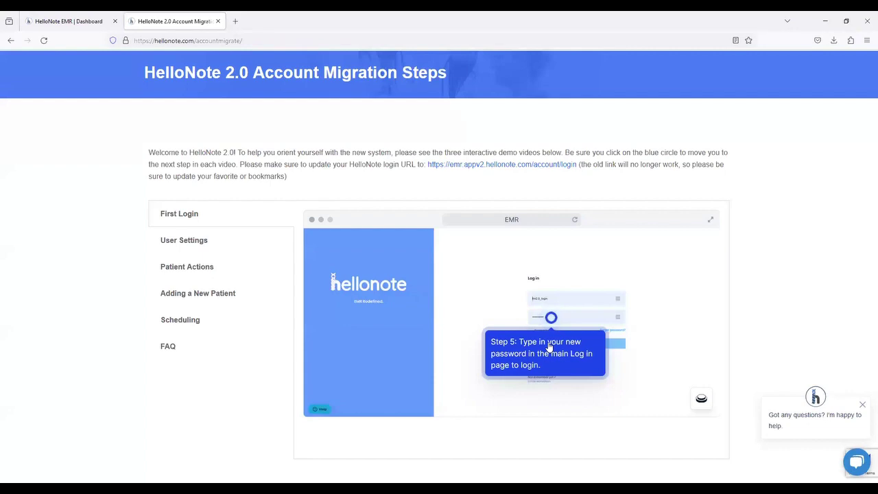
left_click(550, 316)
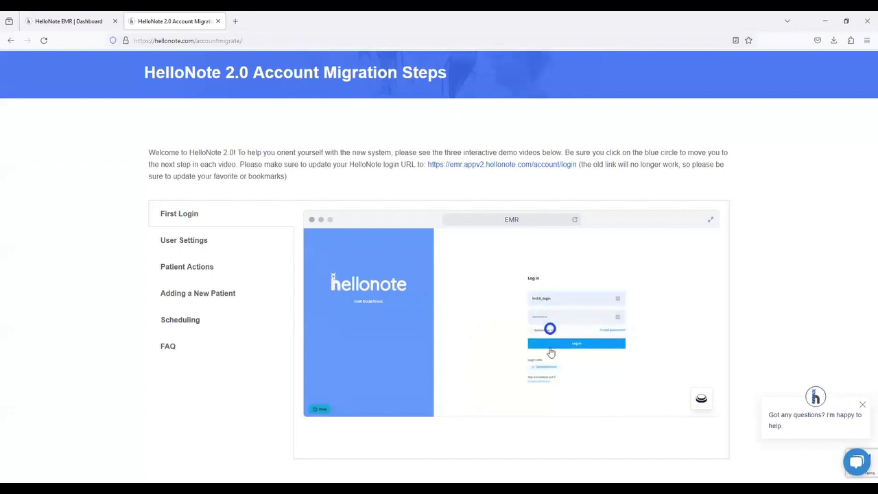
- Start the User Settings demo, then the Patient Actions demo, each with Get Started
left_click(189, 244)
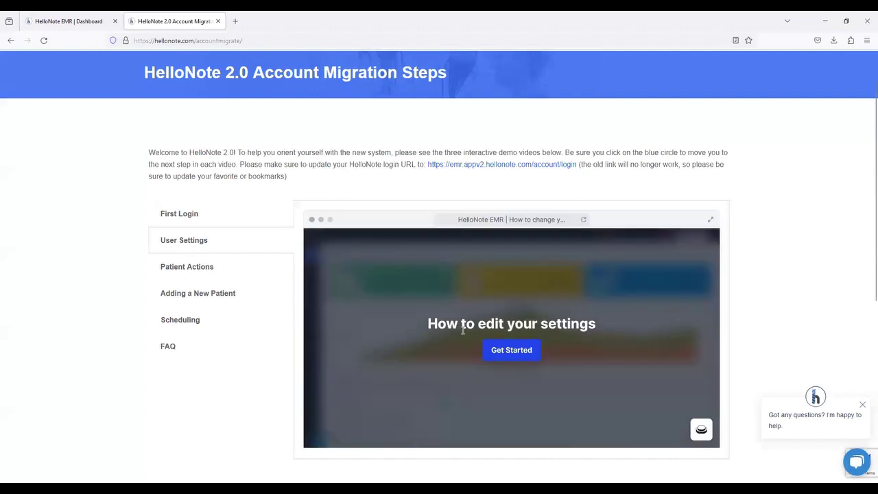
left_click(519, 350)
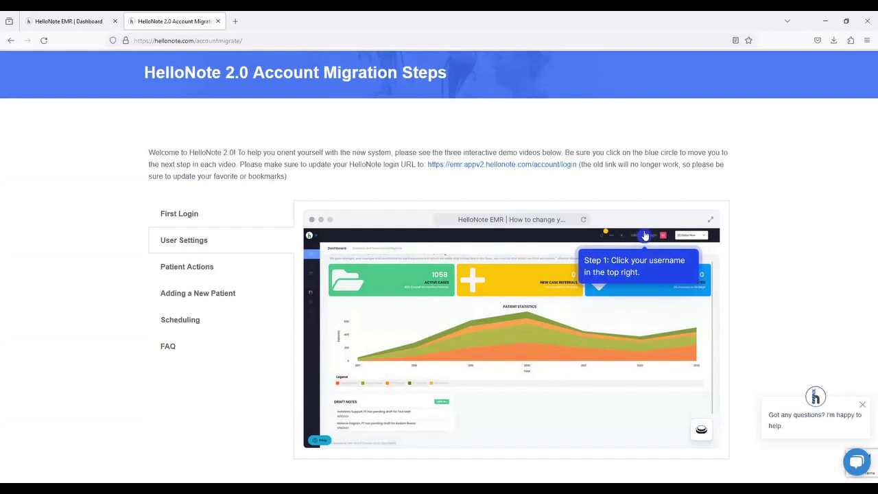
left_click(189, 268)
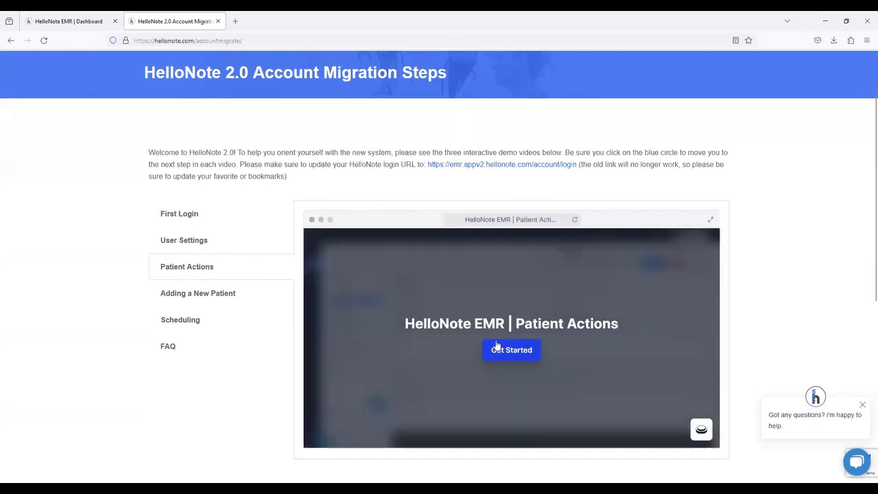
left_click(502, 349)
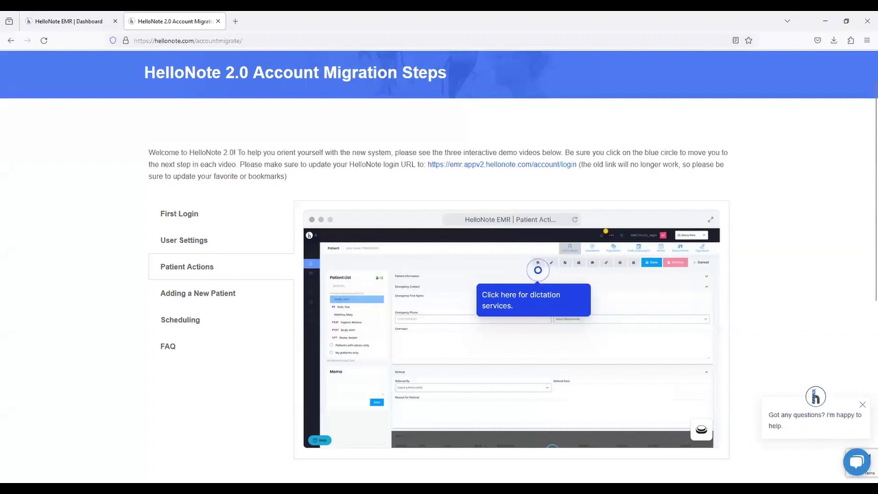
- Switch back to the 'HelloNote EMR | Dashboard' tab showing 1137 active cases
left_click(80, 26)
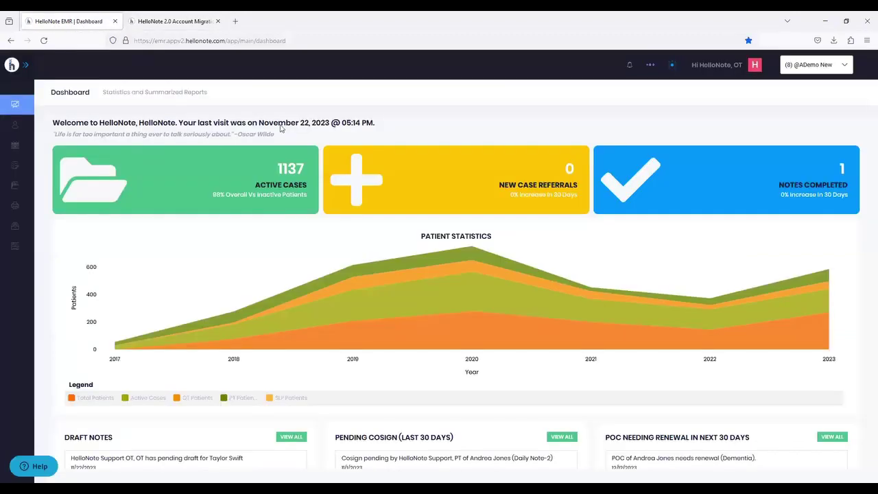
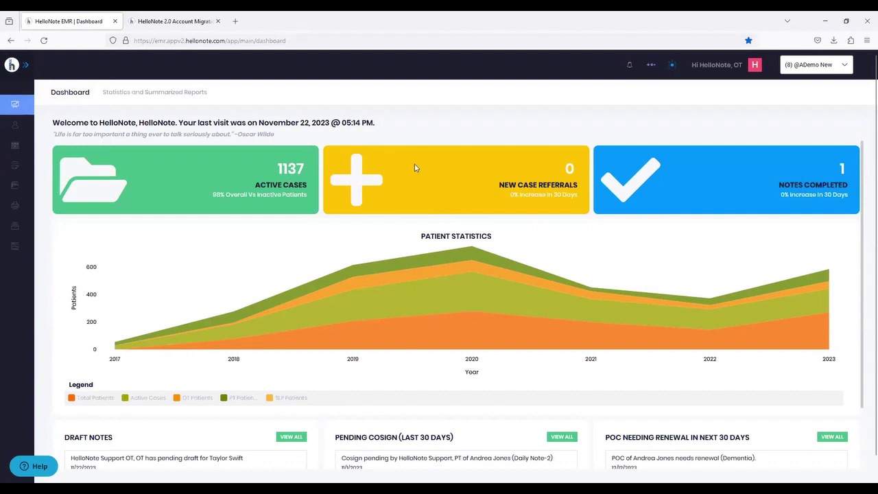
scroll(414, 167, "down", 2)
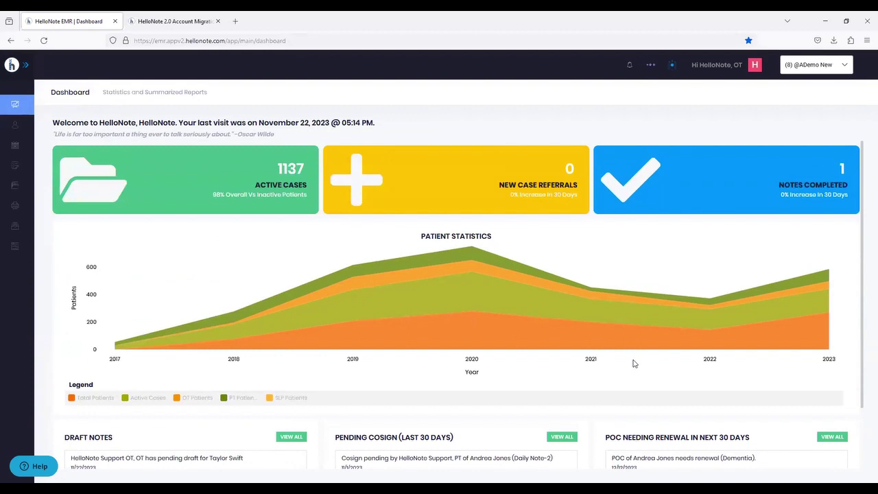
scroll(562, 345, "down", 1)
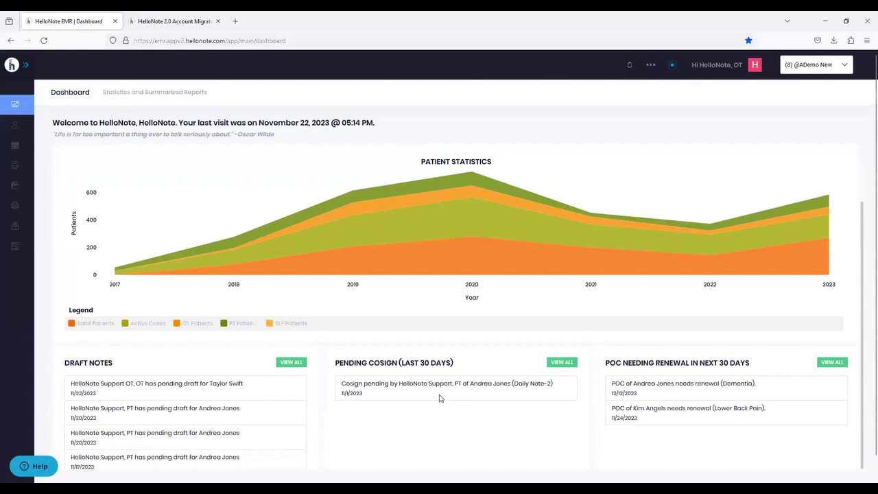
scroll(440, 398, "up", 2)
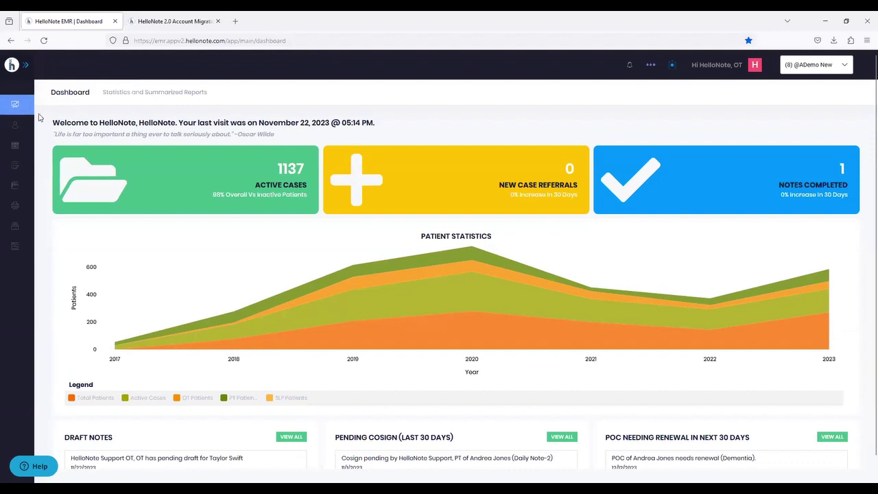
- Collapse the sidebar to icons, then expand it as an overlay showing the labelled menu items
mouse_move(17, 108)
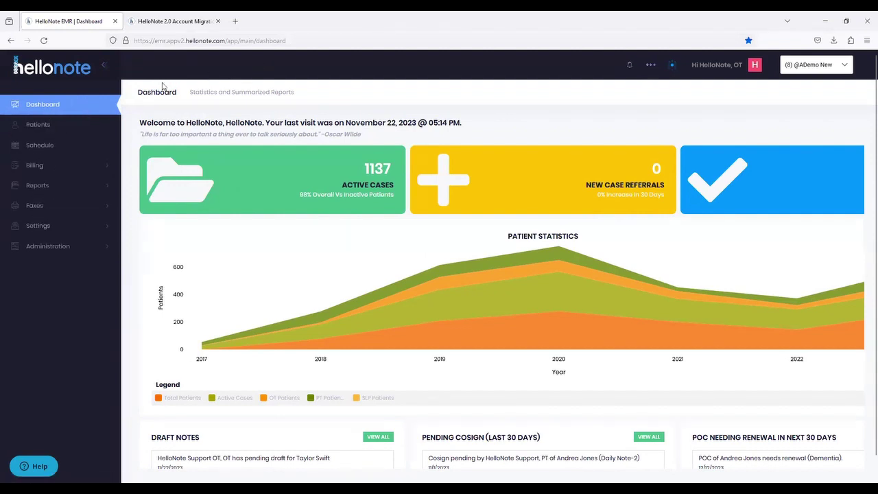
left_click(106, 68)
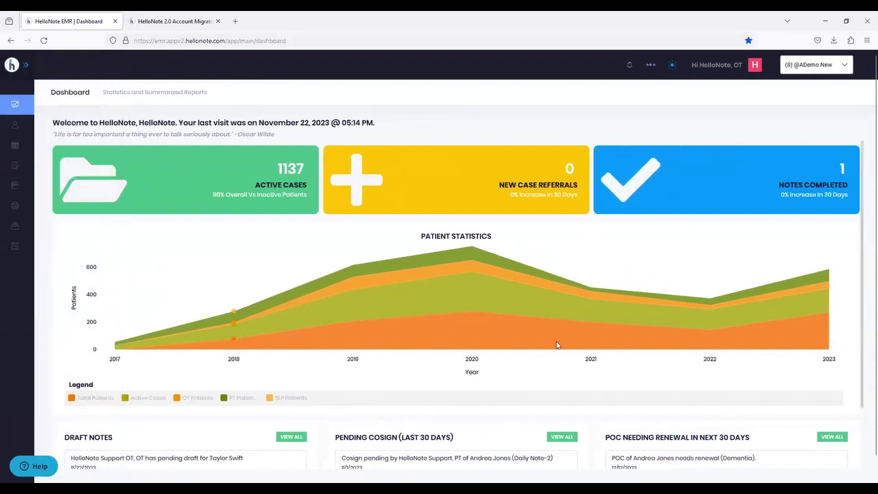
mouse_move(442, 292)
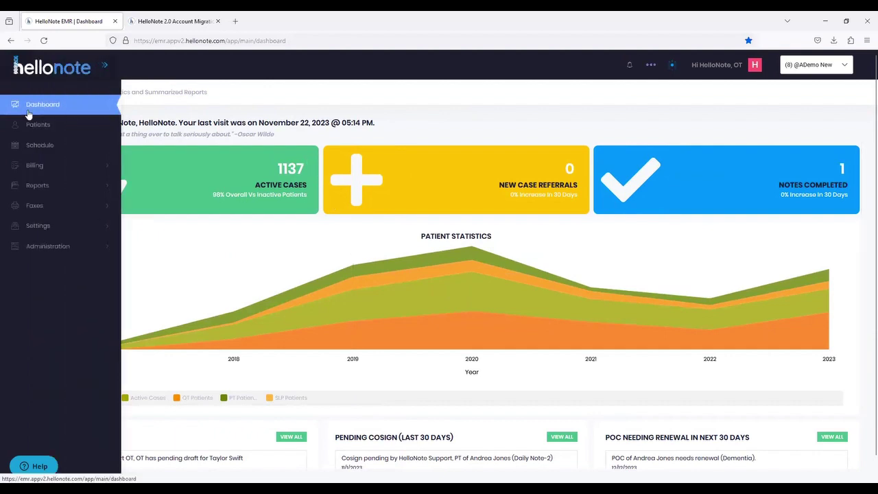
- Open the Patients page and scroll through the blank Patient Information form
left_click(35, 126)
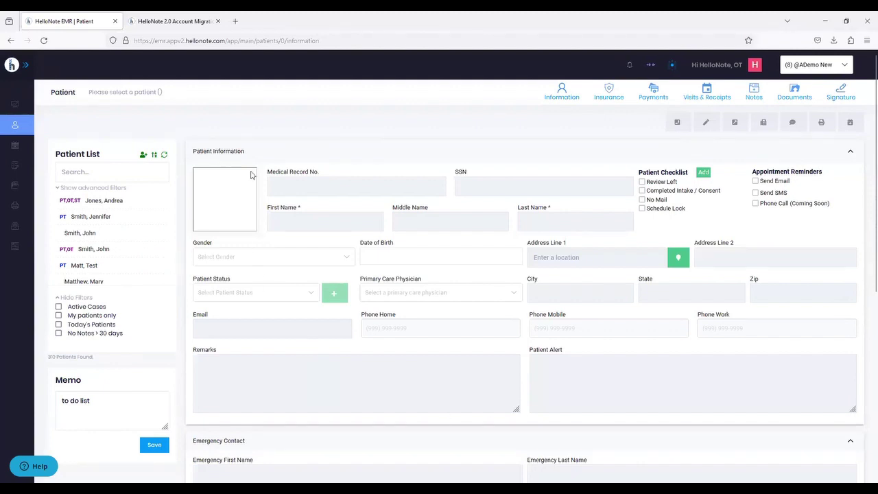
scroll(319, 357, "down", 3)
scroll(319, 357, "down", 1)
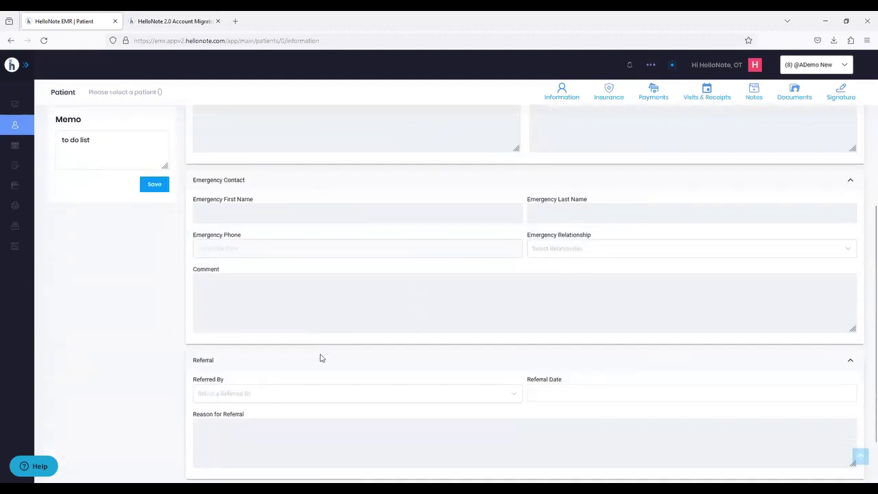
scroll(320, 357, "up", 4)
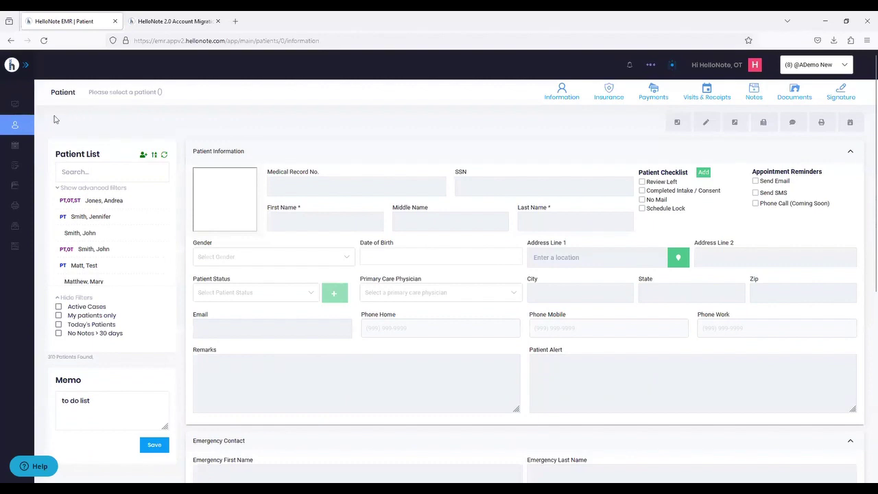
- Pin the navigation sidebar open, then collapse it back to icons
mouse_move(20, 125)
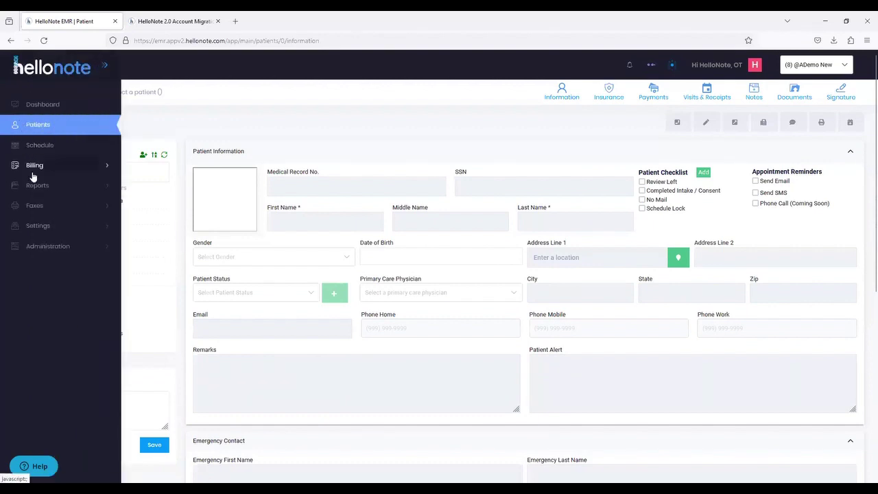
left_click(107, 68)
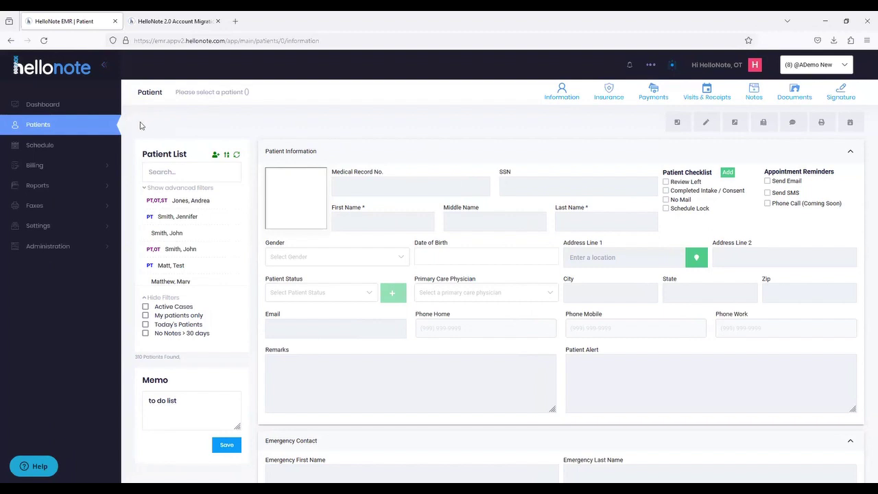
left_click(106, 67)
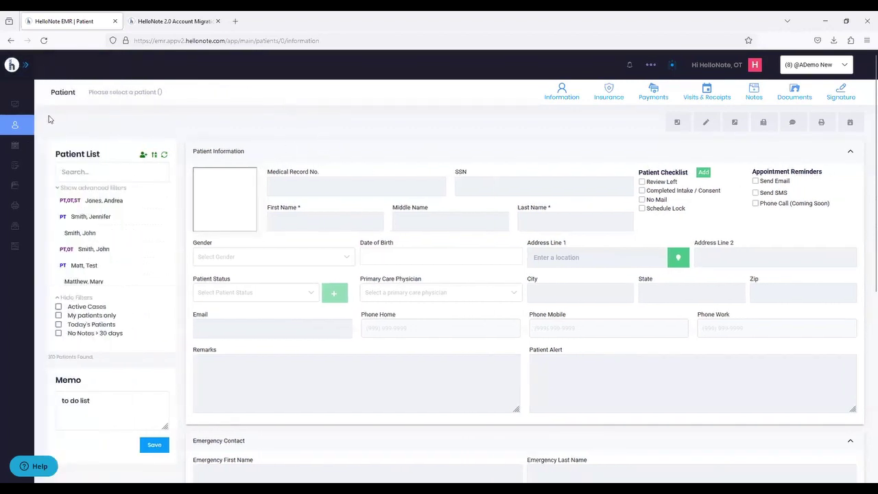
mouse_move(5, 195)
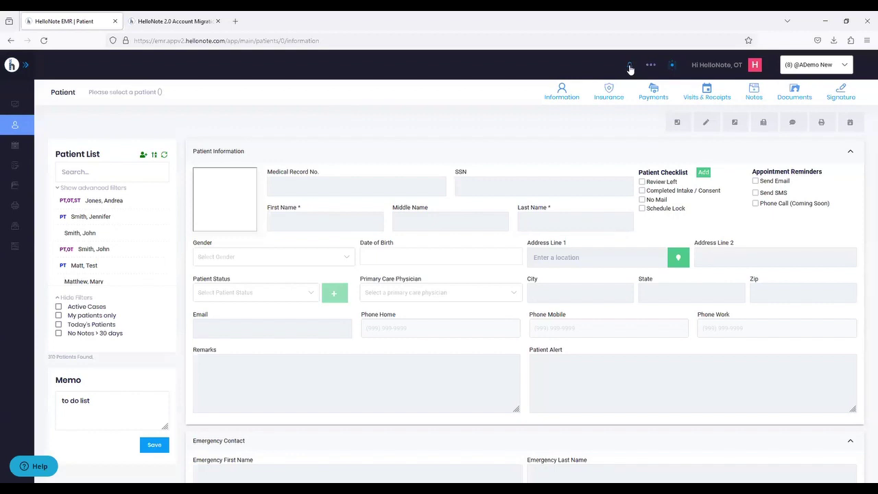
- Open the notifications panel to review it, then close it again
left_click(630, 66)
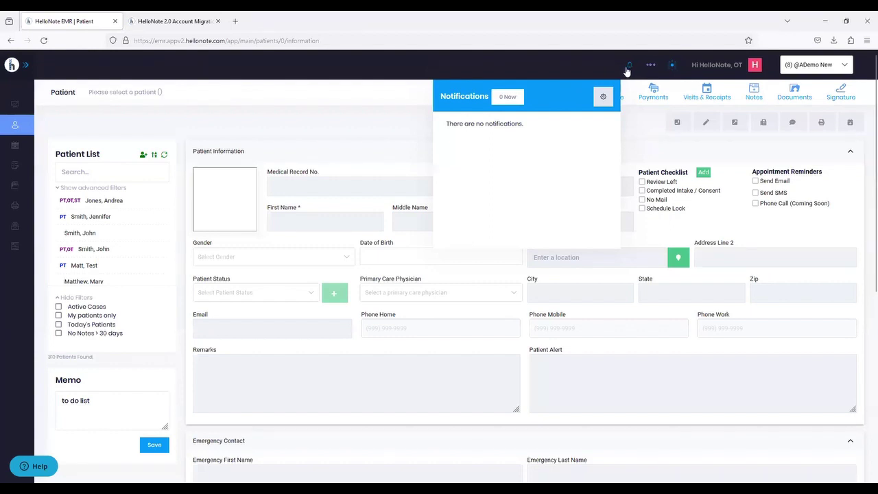
left_click(626, 69)
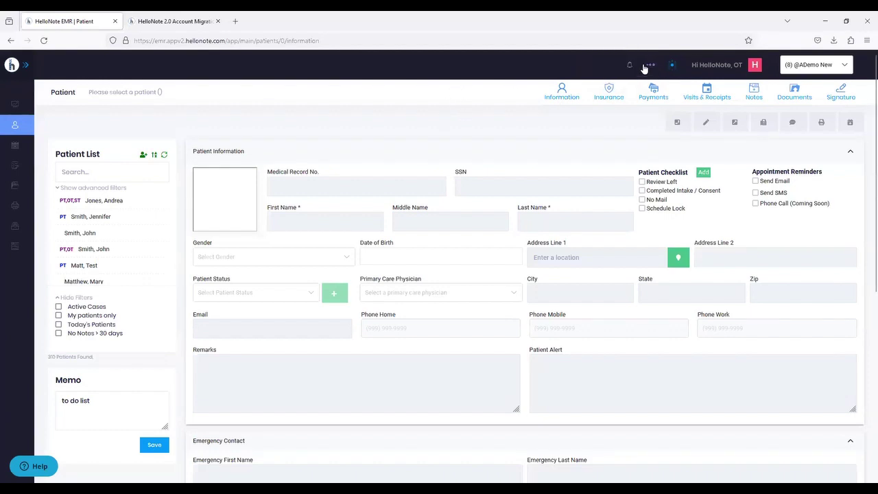
left_click(673, 69)
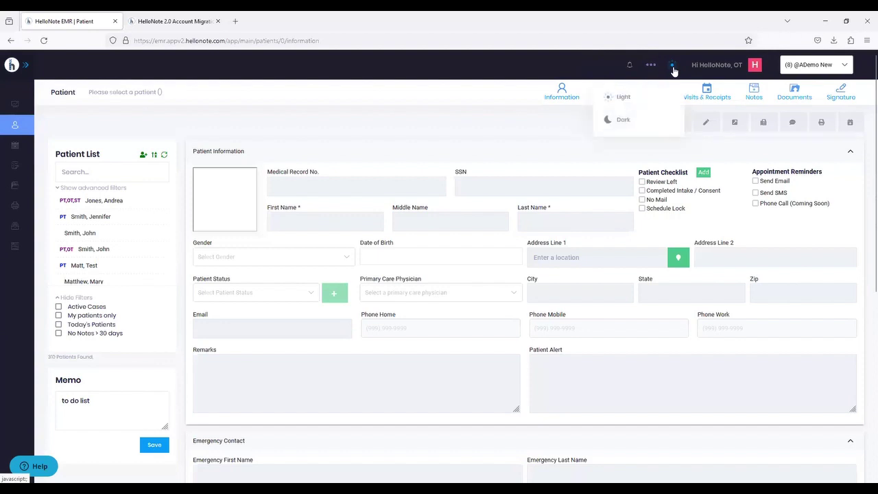
left_click(376, 101)
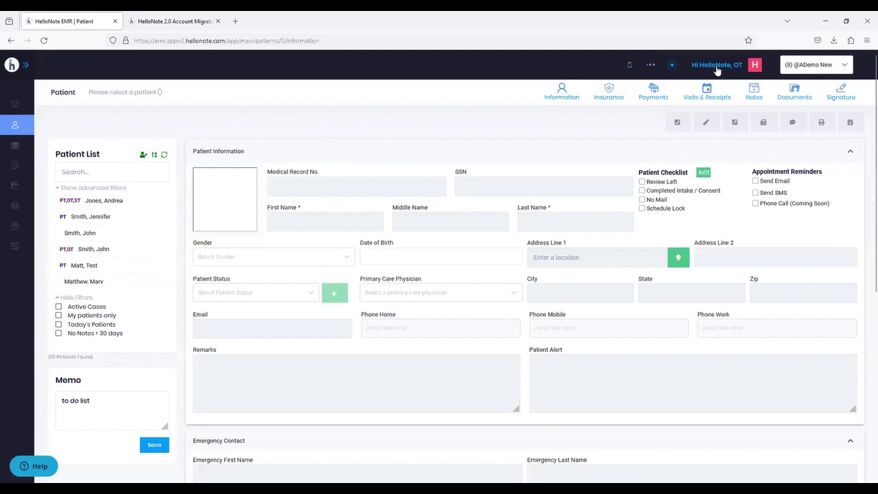
- Open My settings from the 'Hi HelloNote, OT' user menu to show the Profile tab
left_click(717, 69)
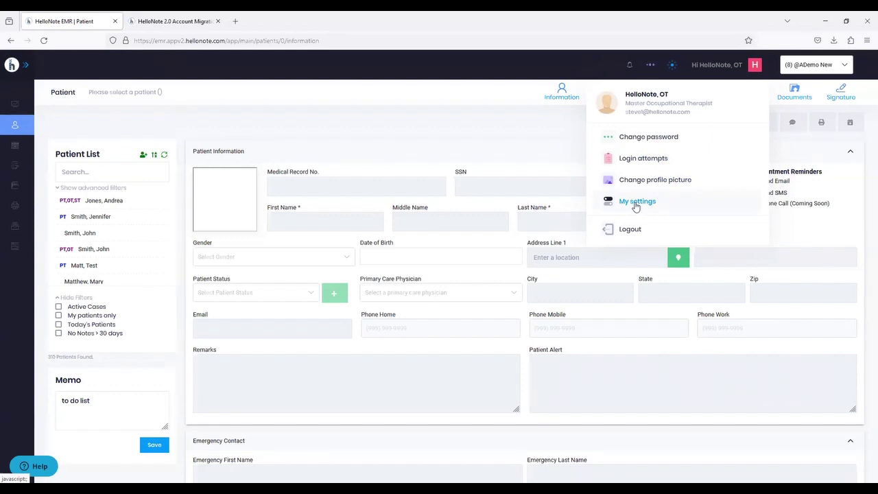
left_click(635, 203)
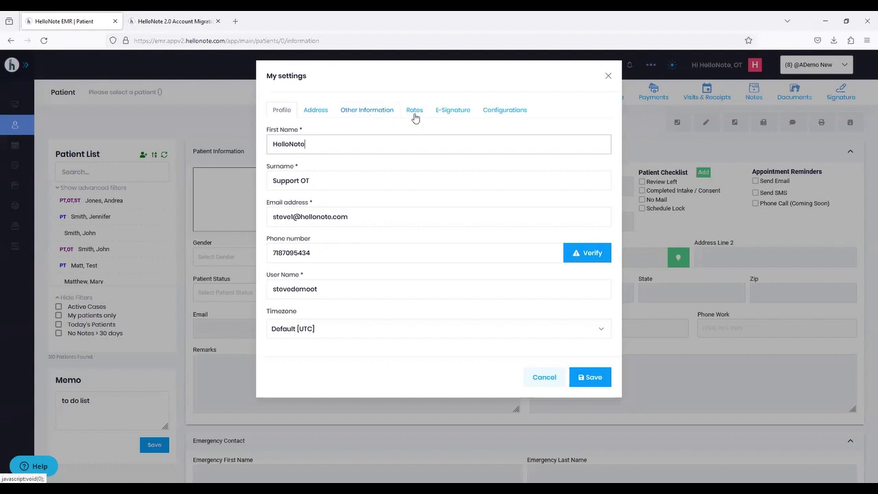
- View the E-Signature and Configurations tabs, then close My settings without saving
left_click(449, 113)
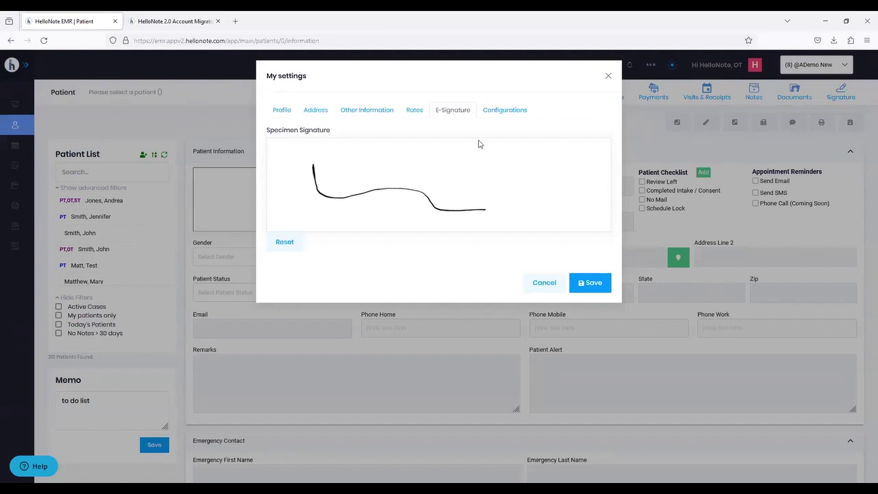
left_click(486, 117)
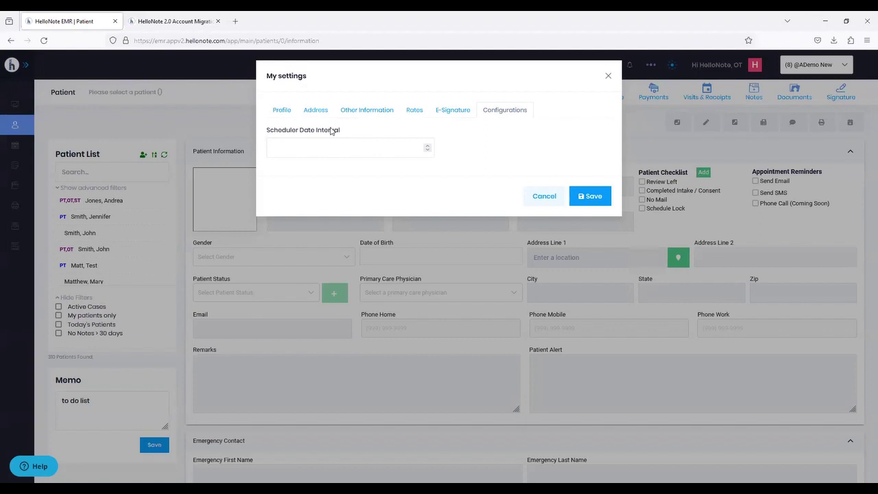
left_click(608, 75)
left_click(703, 68)
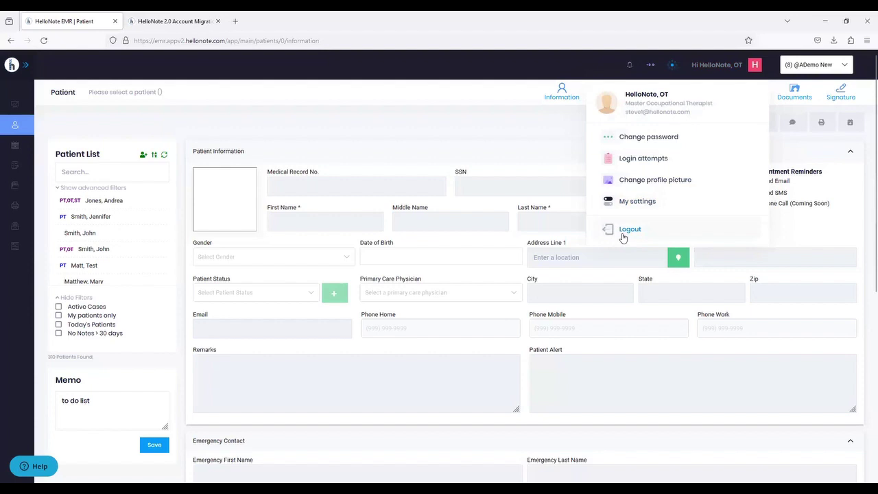
left_click(362, 118)
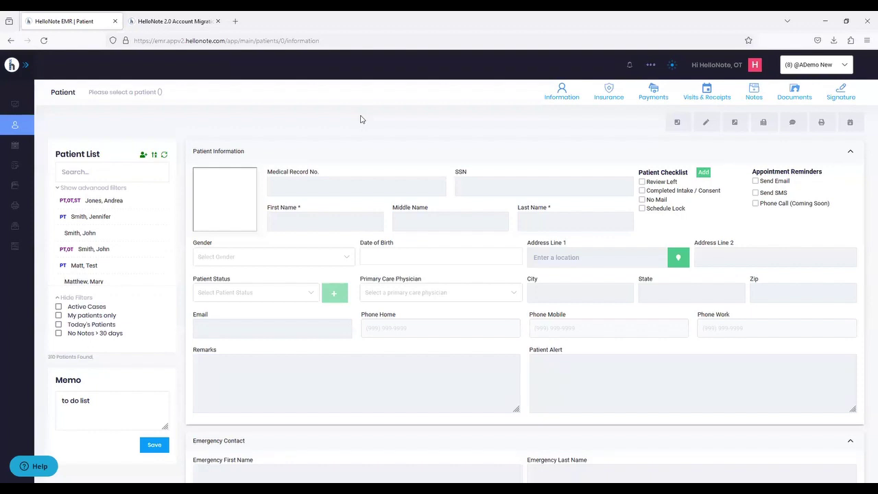
left_click(736, 66)
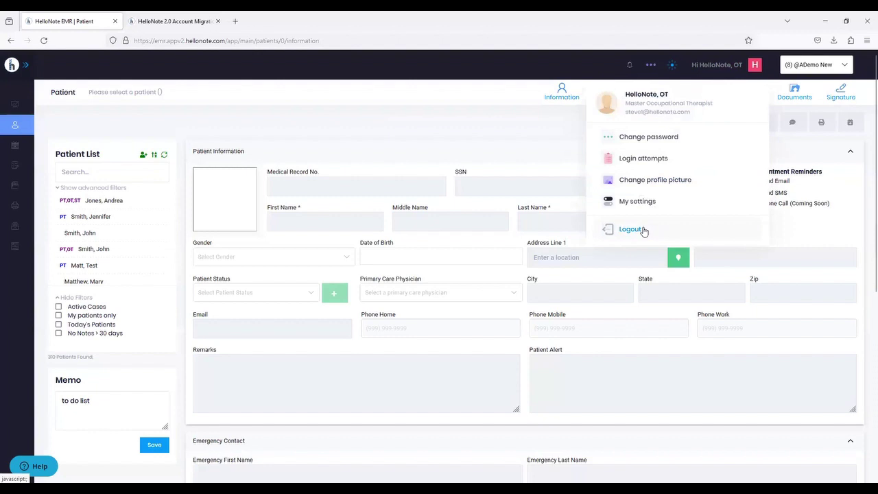
left_click(347, 118)
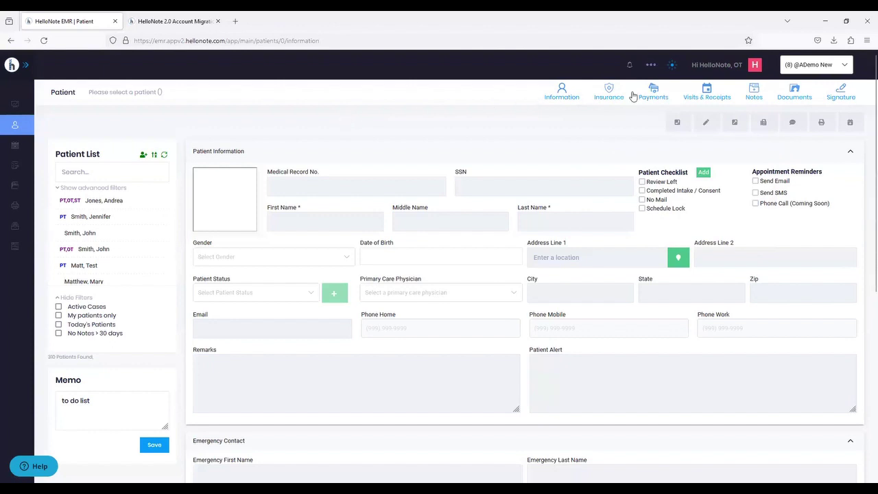
left_click(804, 69)
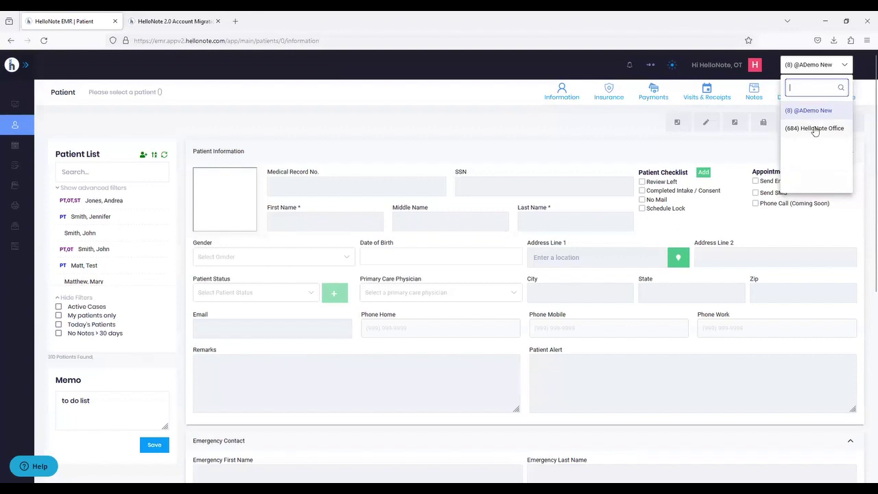
left_click(471, 118)
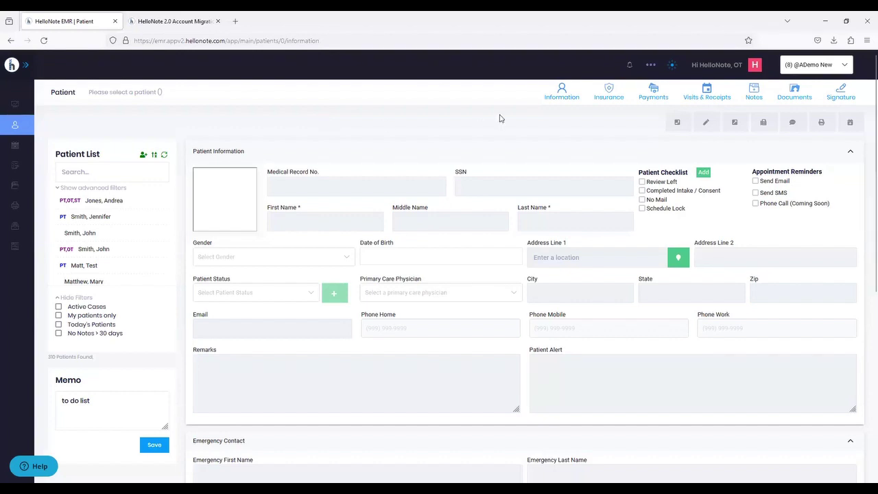
mouse_move(51, 102)
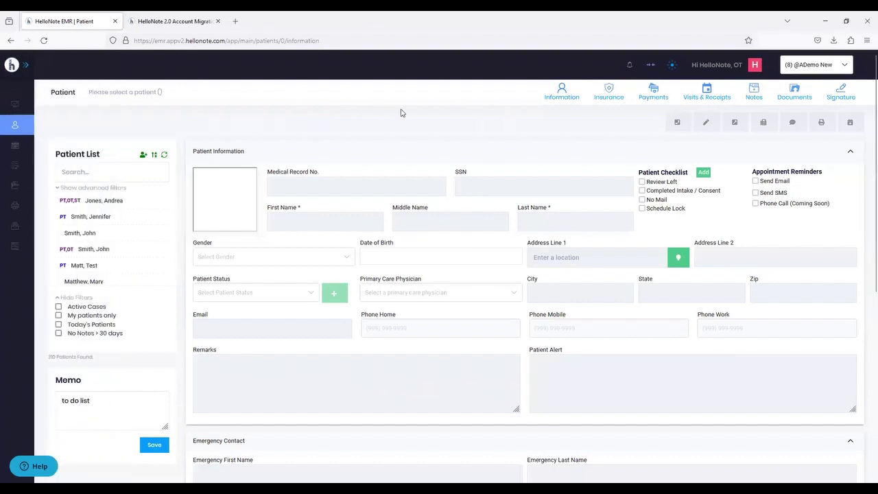
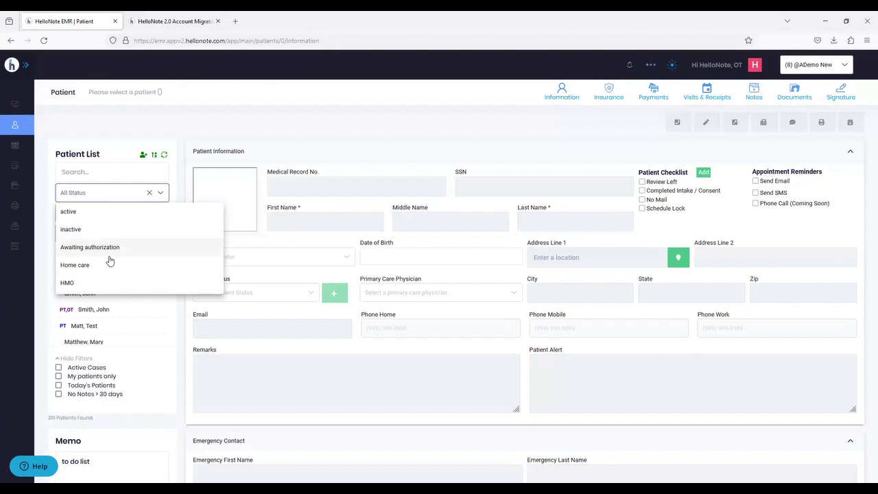
- Look through the patient status, therapist and location filter lists, leaving every filter unset
left_click(191, 129)
left_click(87, 213)
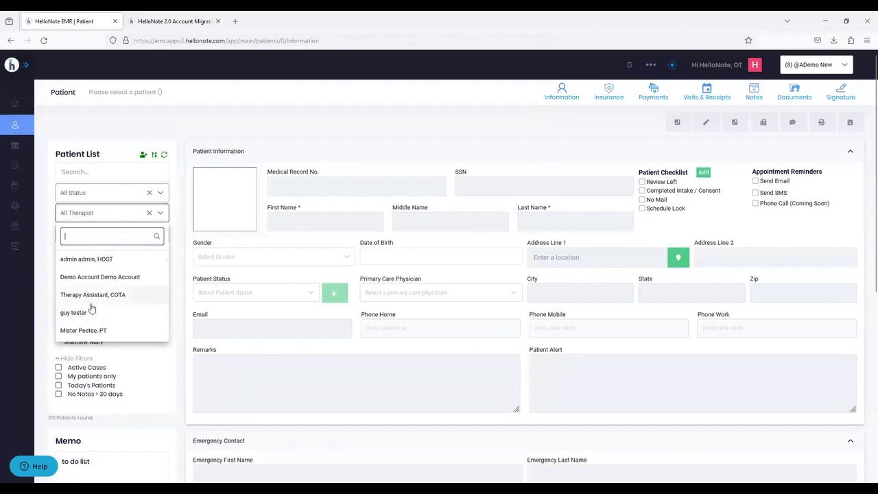
left_click(192, 130)
left_click(87, 236)
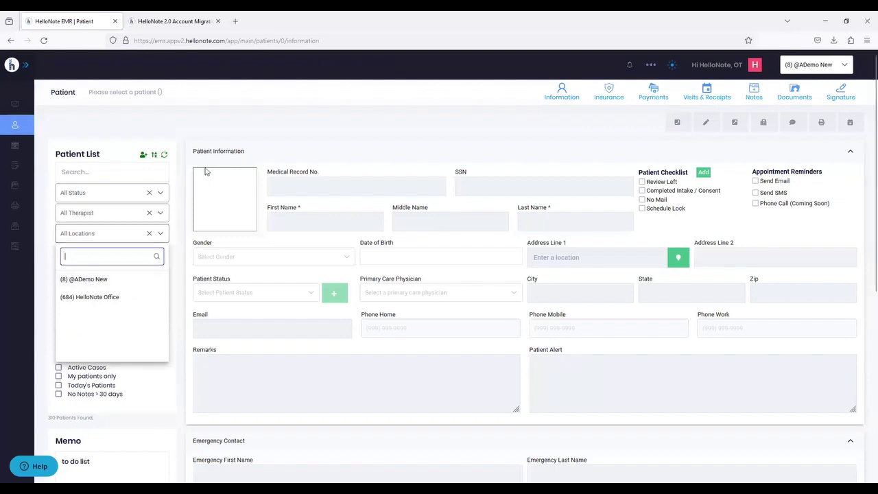
left_click(237, 139)
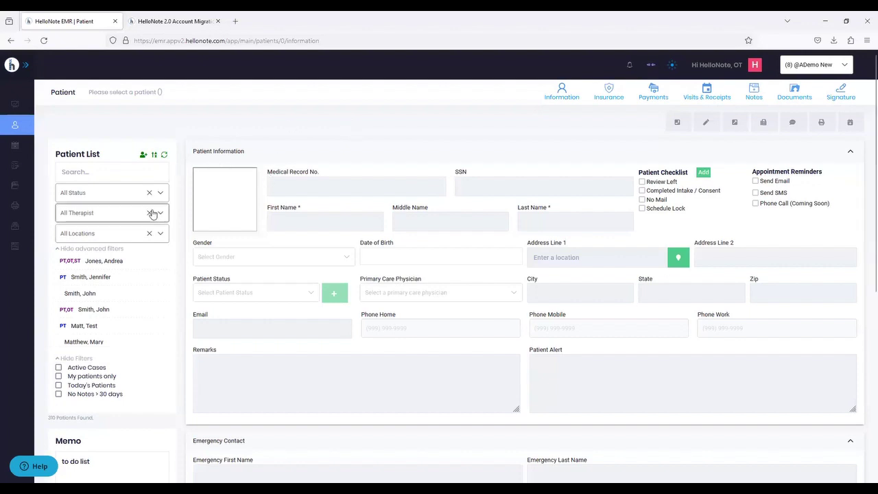
left_click(102, 234)
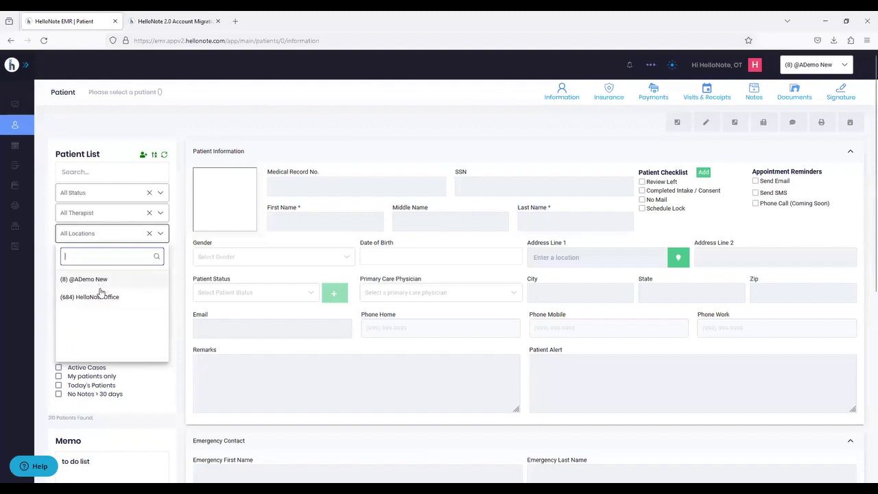
left_click(222, 125)
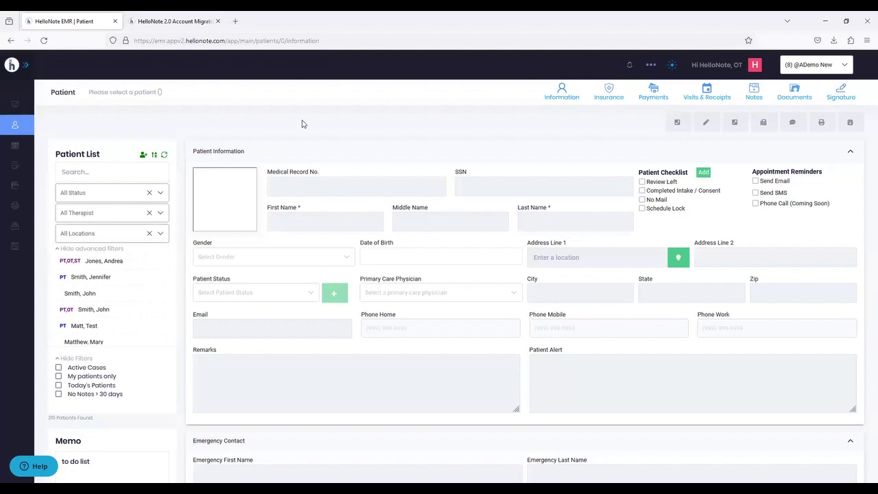
- Check the clinic list without switching clinics, then hide the advanced patient filters
left_click(822, 67)
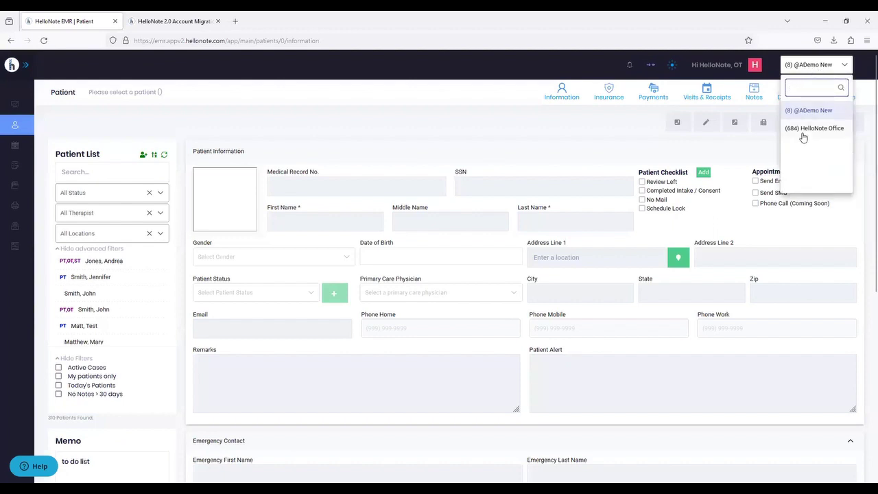
left_click(334, 125)
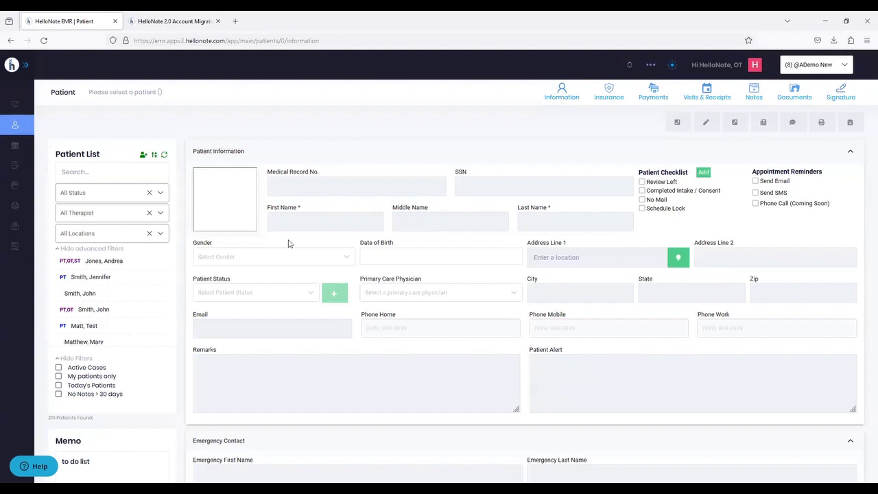
left_click(101, 250)
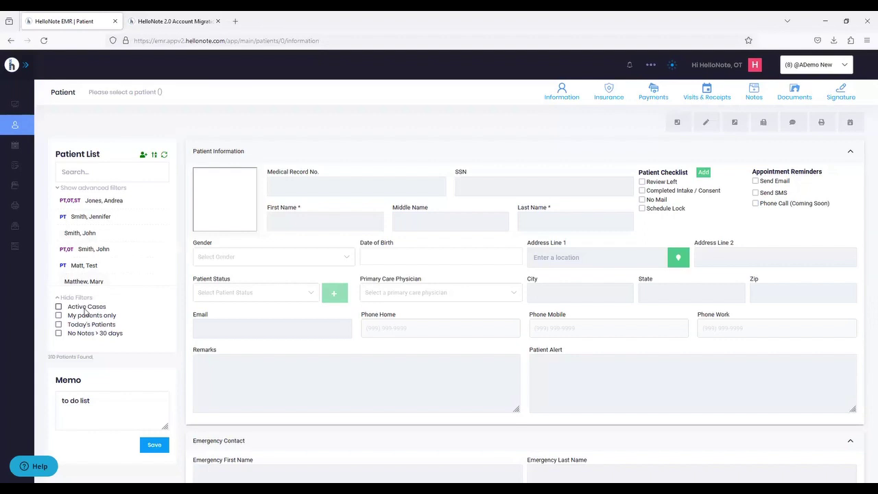
left_click(86, 309)
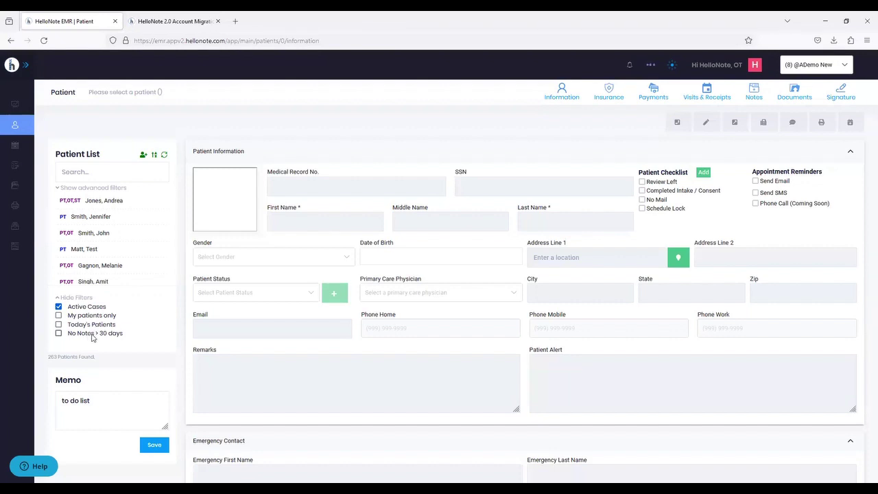
left_click(87, 310)
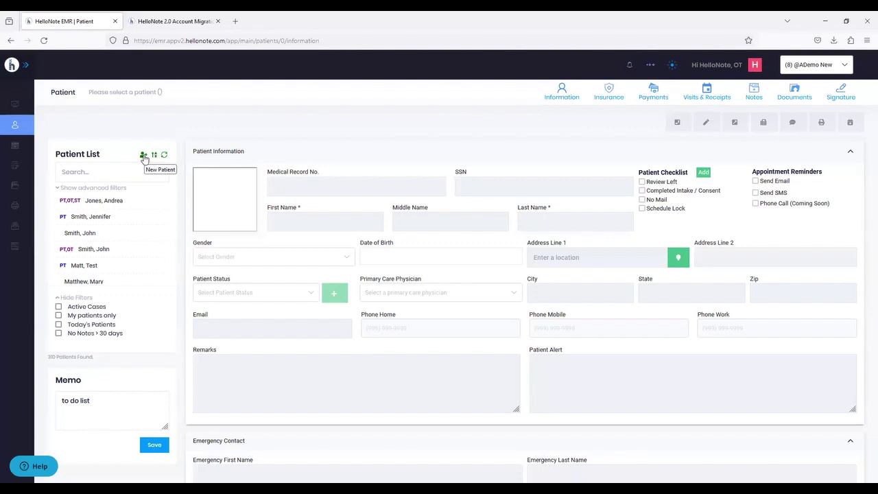
- Dismiss the New Patient form unsaved and open the second patient's record from the list
left_click(144, 156)
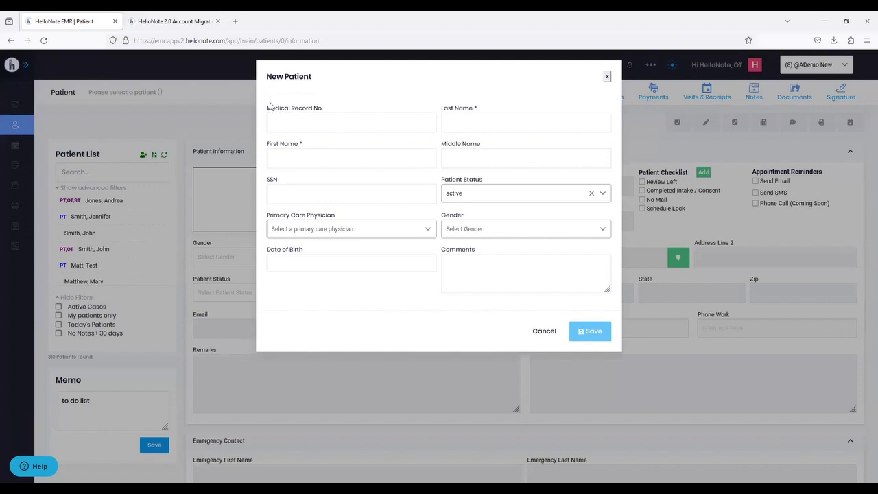
left_click(607, 81)
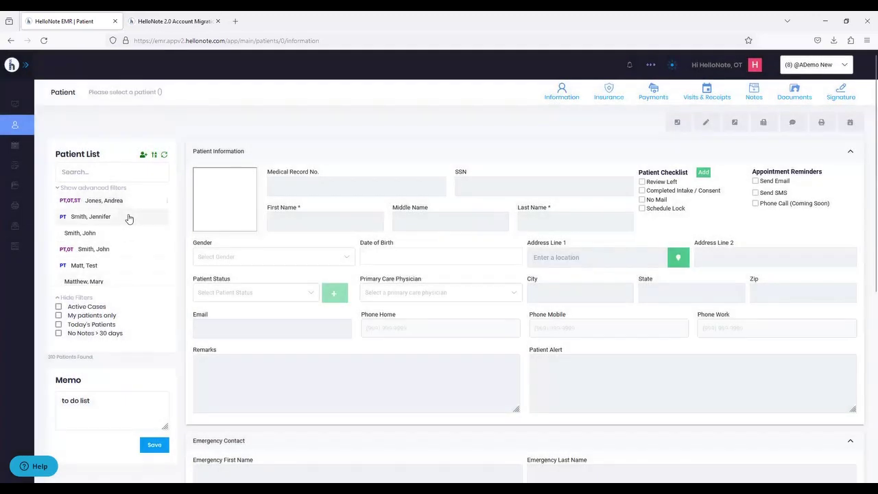
left_click(128, 217)
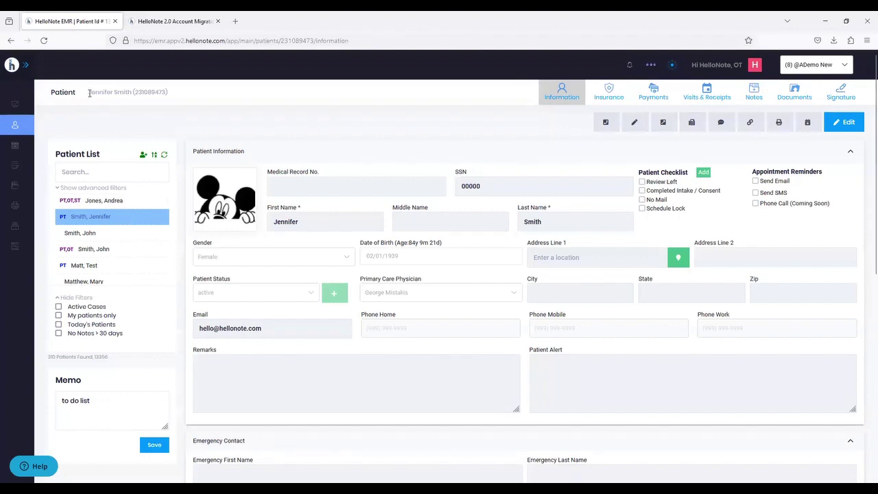
- Select the patient ID number beside the patient name in the header and copy it
left_click_drag(89, 92, 173, 96)
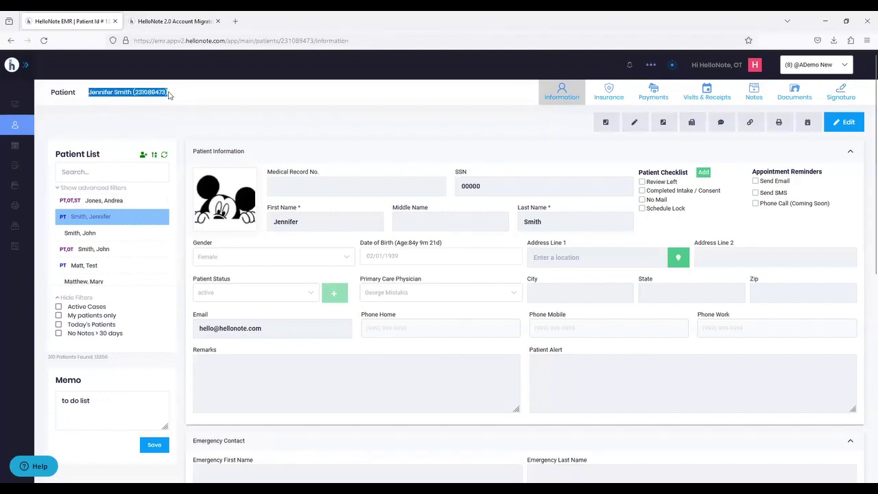
double_click(151, 93)
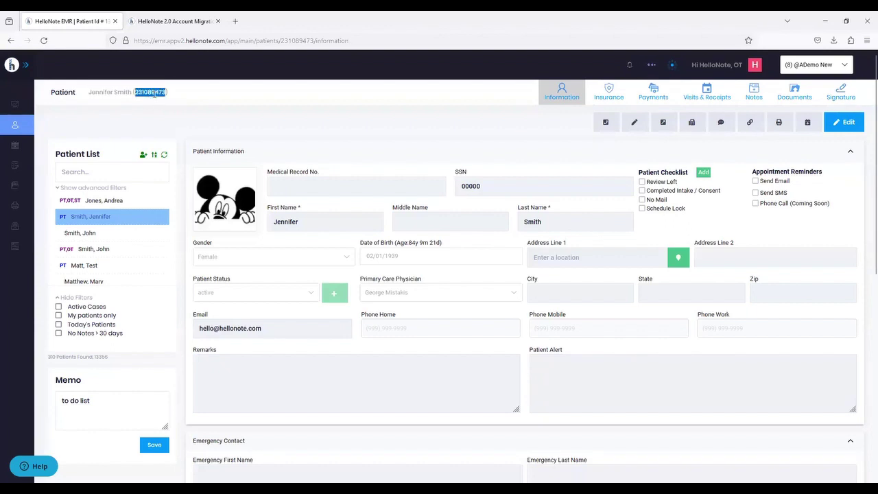
left_click(166, 110)
double_click(146, 94)
key("ctrl+c")
left_click(166, 119)
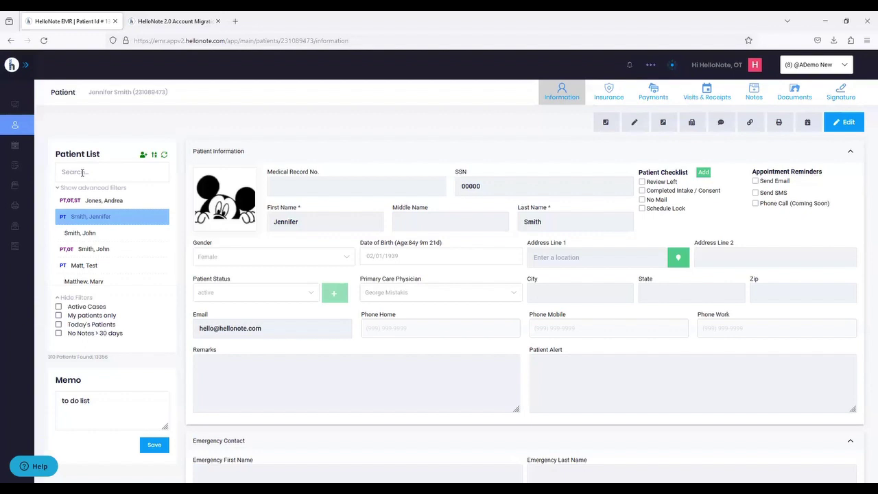
- Paste the copied patient ID into the patient search, then start a blank New Patient form
left_click(83, 172)
key("ctrl+v")
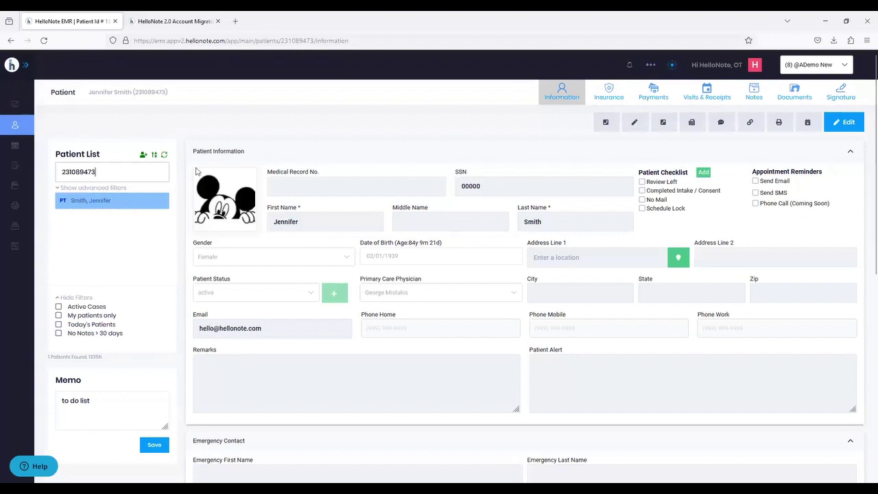
left_click(144, 157)
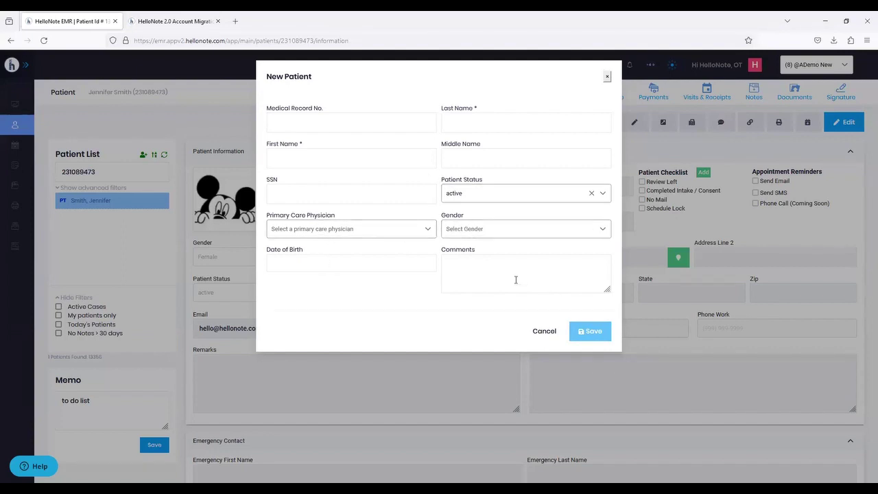
- Dismiss the New Patient form without saving it
left_click(607, 76)
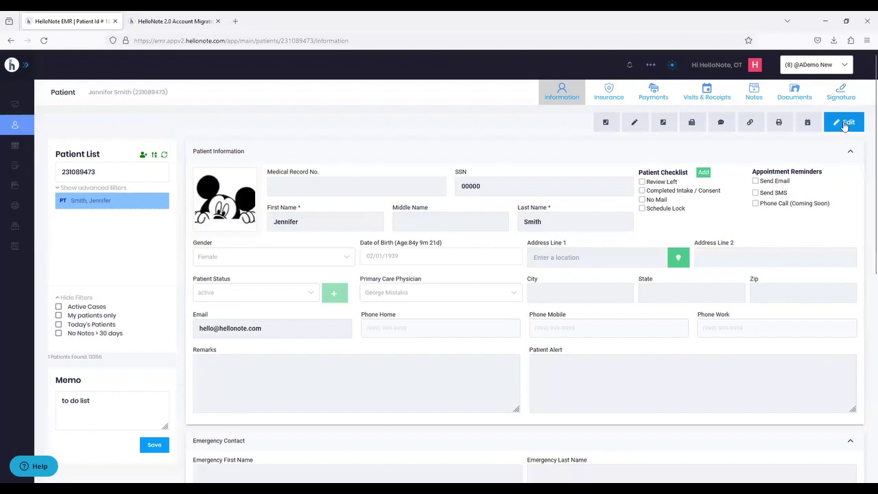
left_click(844, 124)
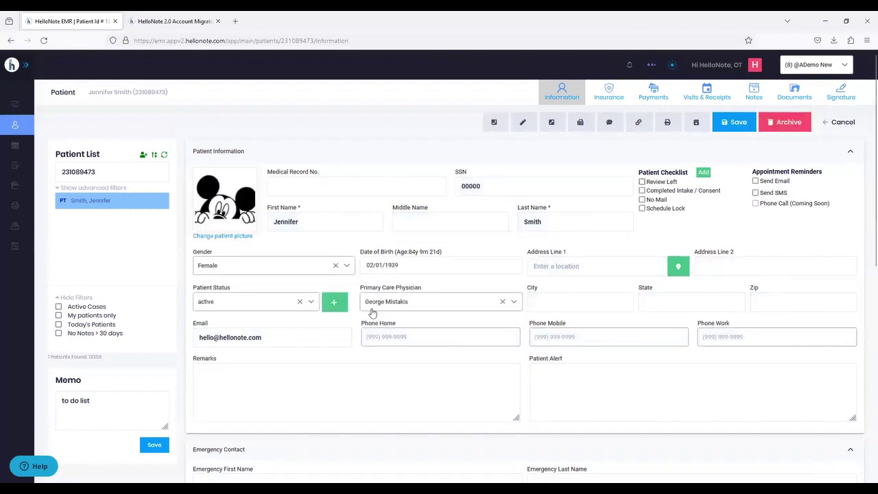
left_click(419, 345)
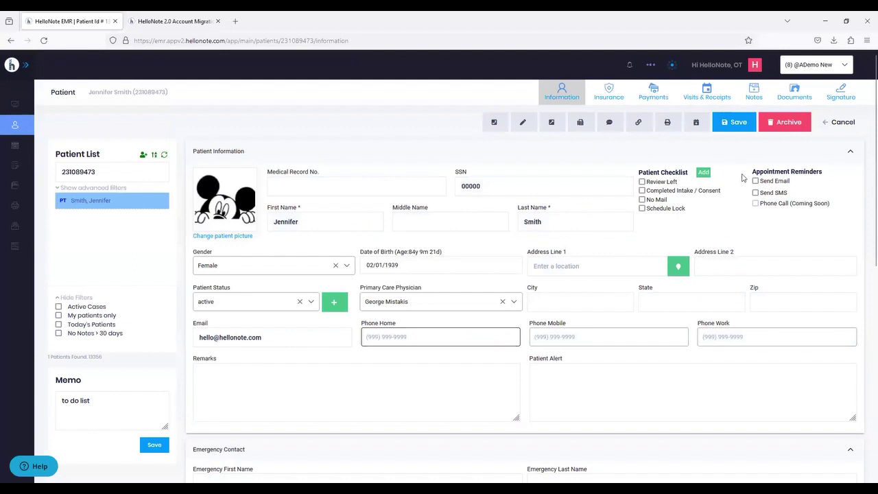
left_click(840, 124)
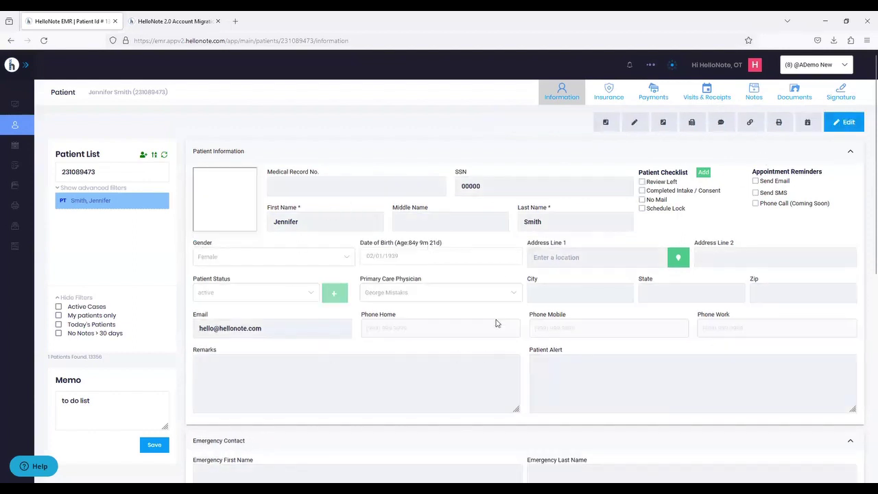
left_click(843, 123)
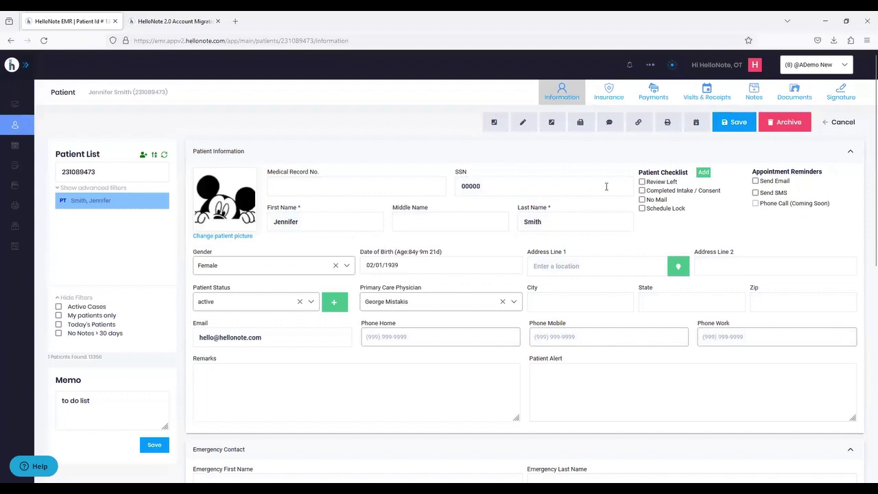
left_click_drag(638, 172, 686, 170)
left_click(674, 169)
- Tick Review Left and Completed Intake / Consent in the Patient Checklist
left_click(648, 182)
left_click(646, 193)
left_click(756, 181)
left_click(755, 181)
left_click(755, 192)
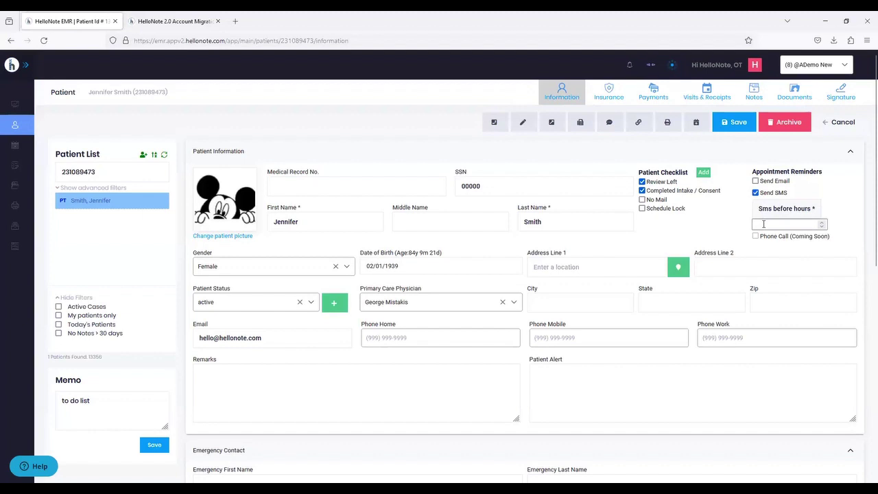
left_click(763, 223)
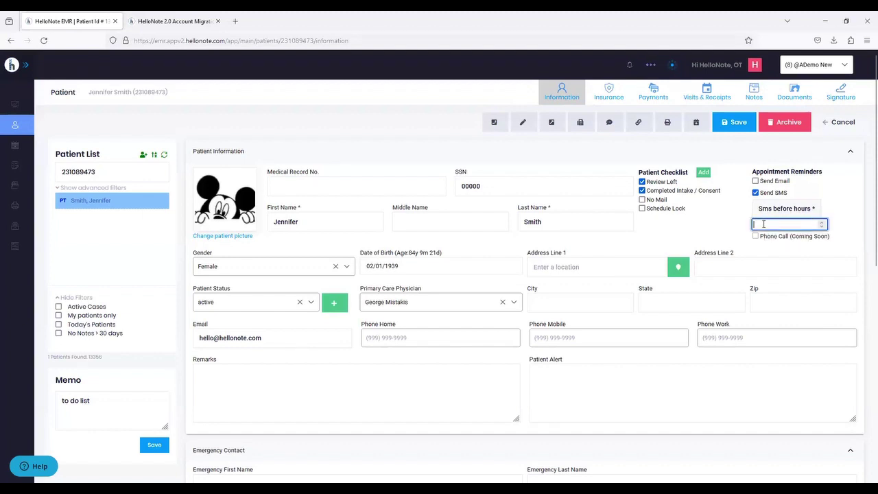
type("48")
left_click(756, 193)
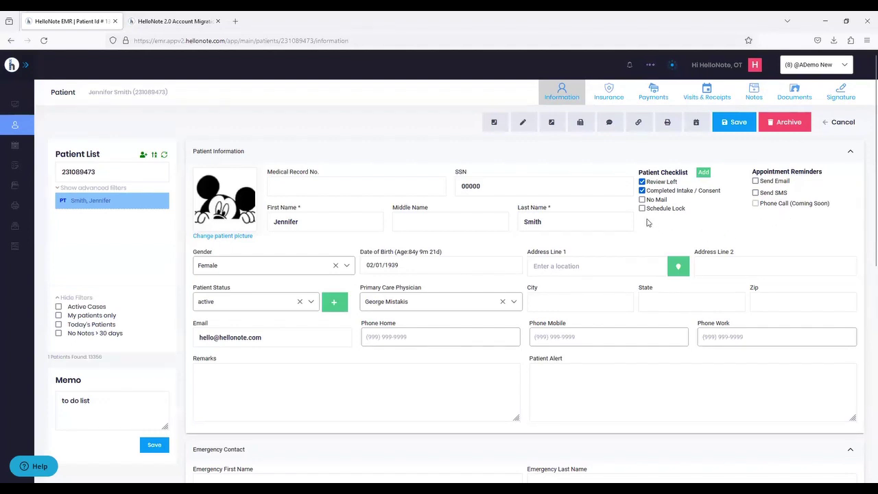
scroll(292, 276, "down", 1)
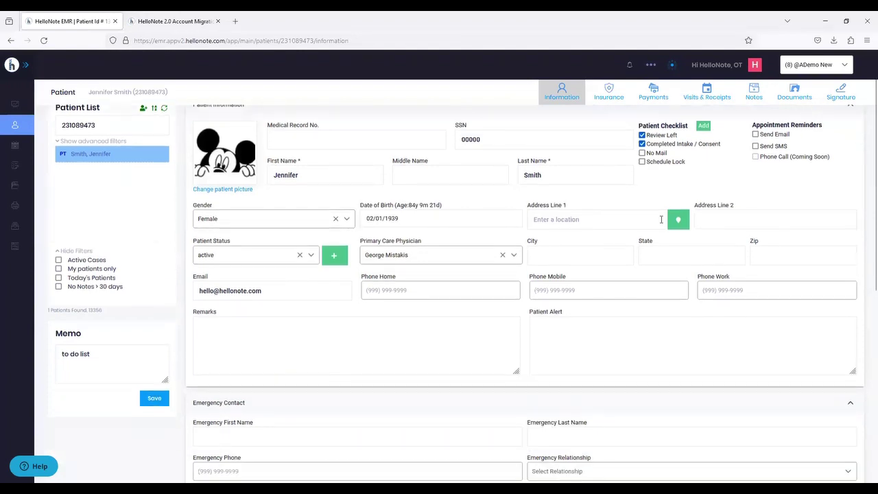
scroll(661, 219, "up", 1)
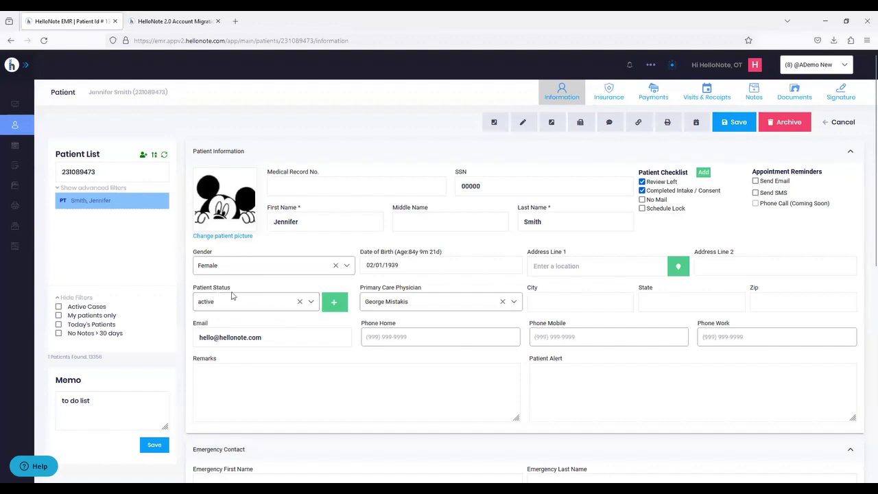
left_click(334, 306)
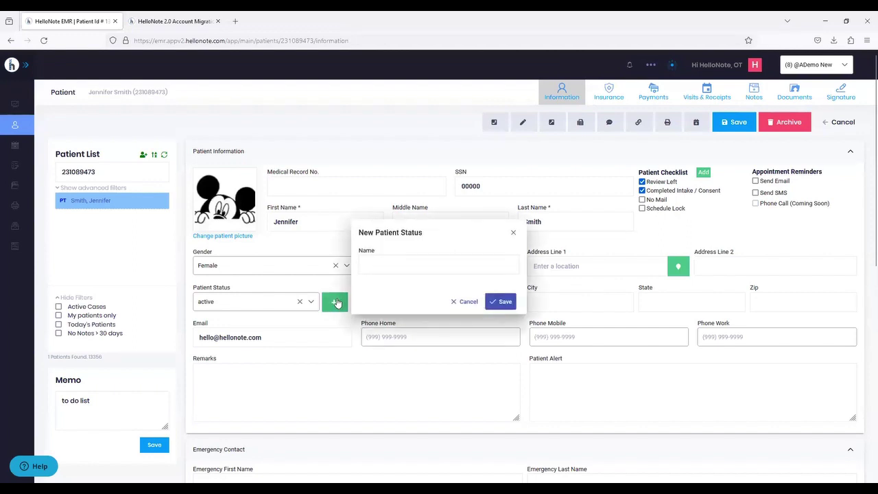
left_click(374, 269)
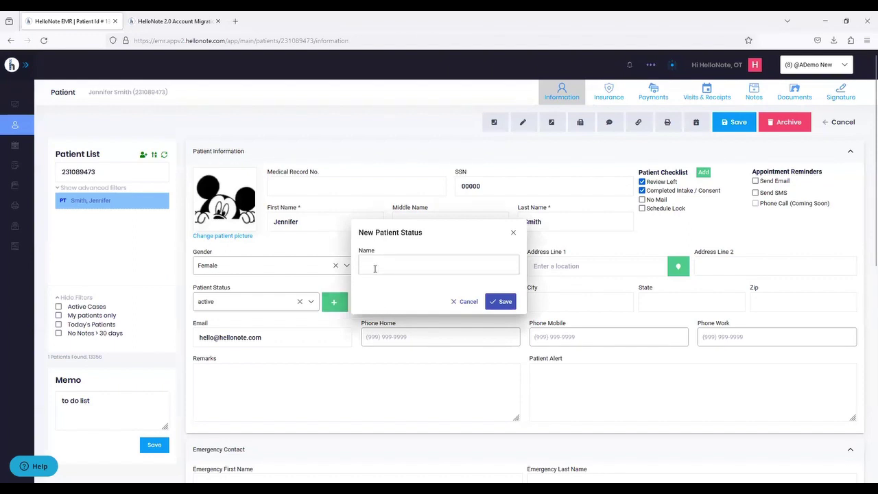
left_click(513, 234)
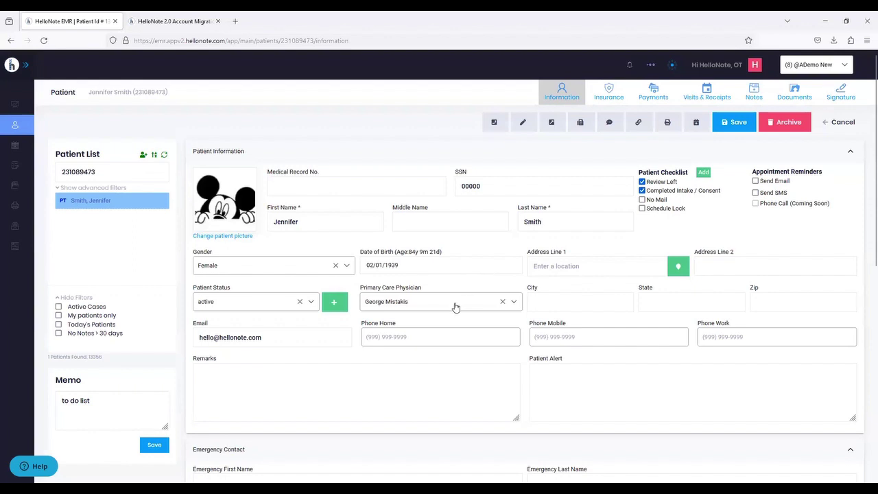
left_click(284, 381)
- Enter 'Patient is high risk for falls' as the Patient Alert and save the record
left_click(621, 399)
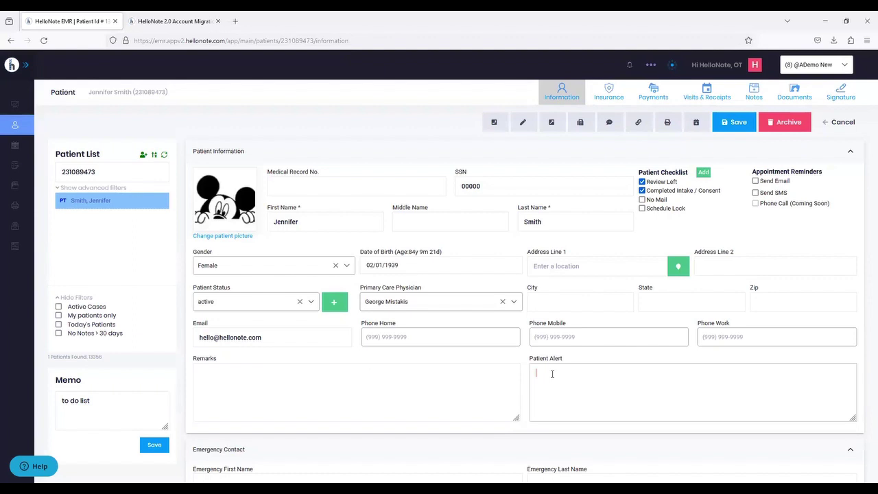
type("Patient is high risk for falls")
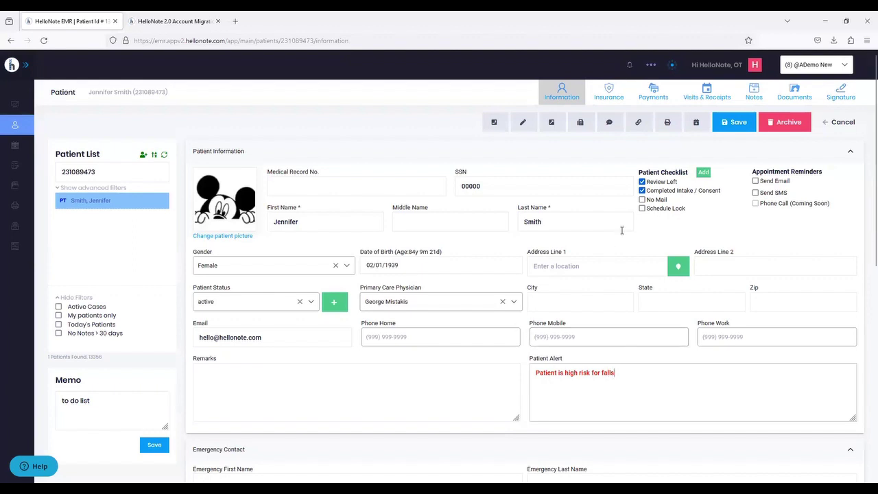
left_click(727, 128)
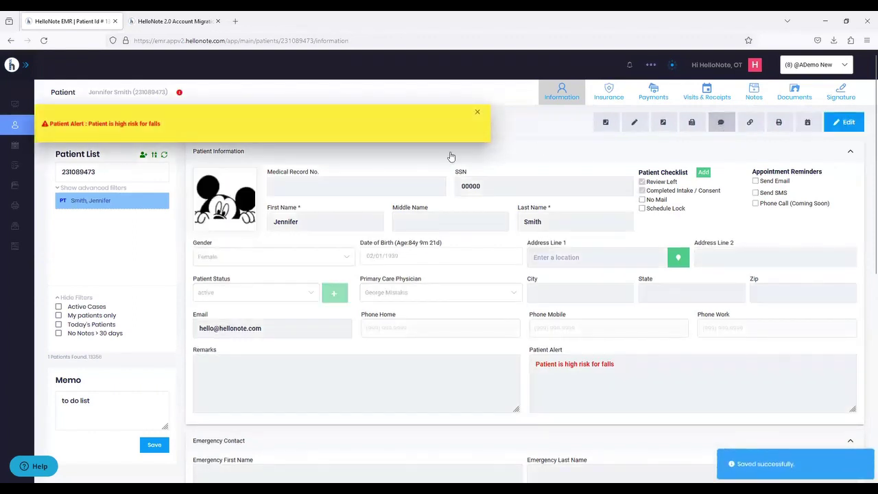
left_click_drag(183, 117, 186, 120)
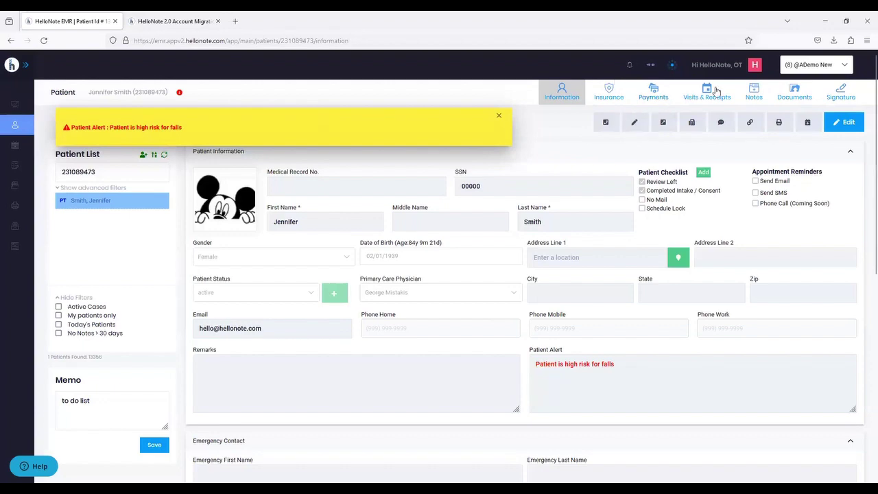
left_click(603, 94)
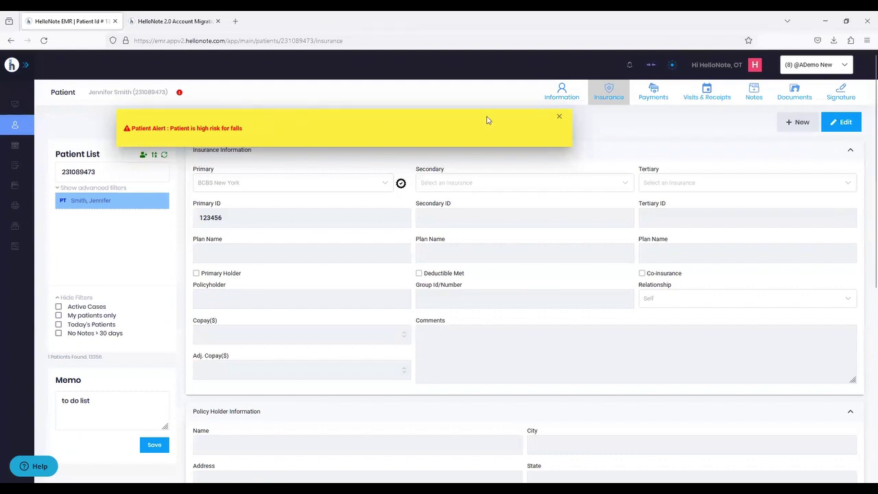
left_click(558, 119)
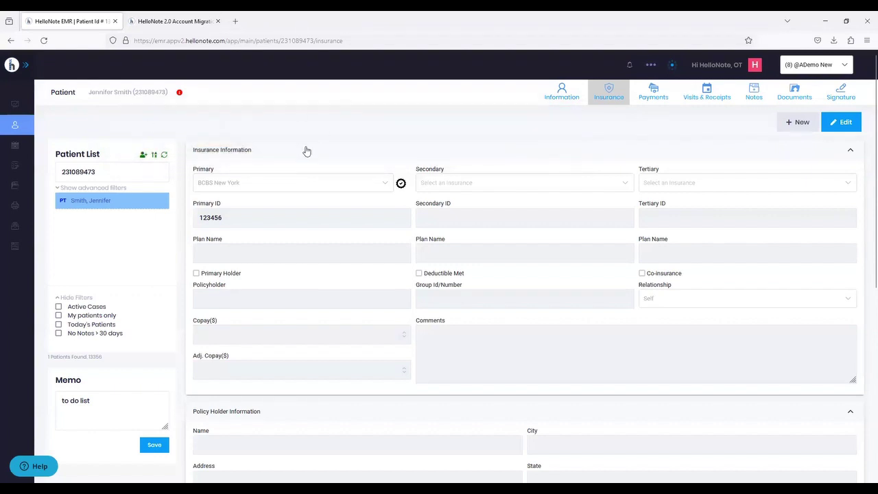
left_click(179, 93)
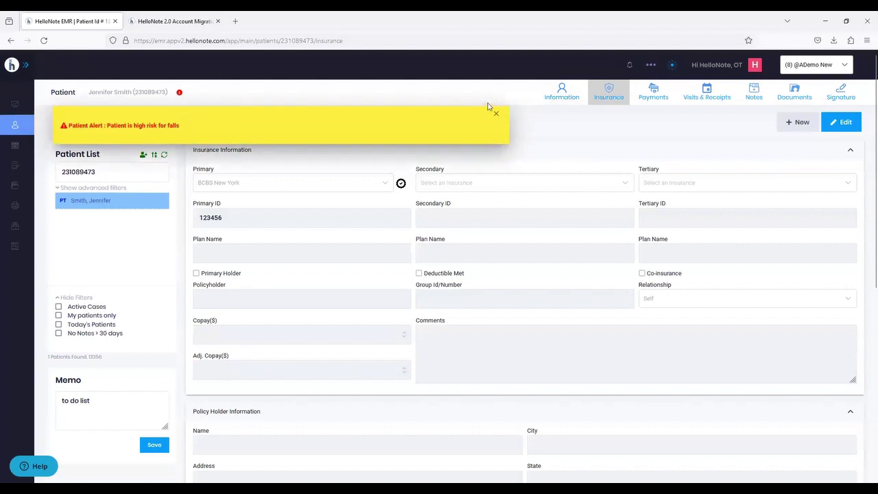
left_click(563, 96)
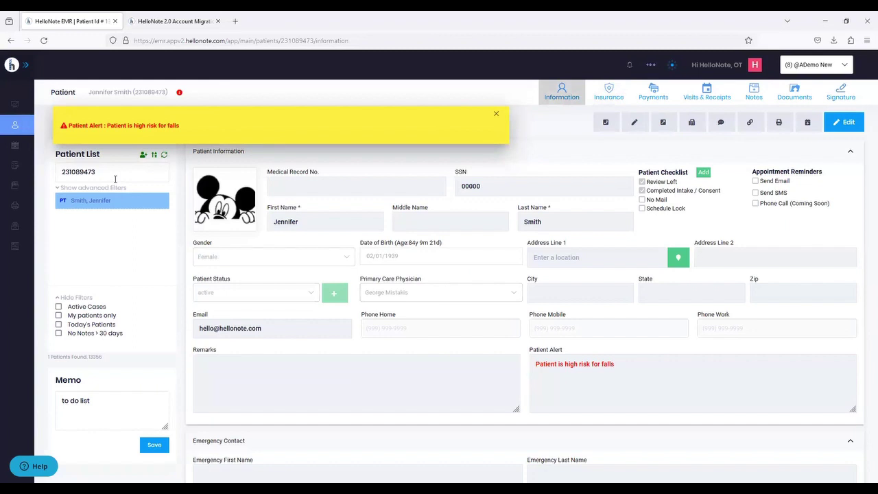
left_click(493, 115)
left_click(842, 127)
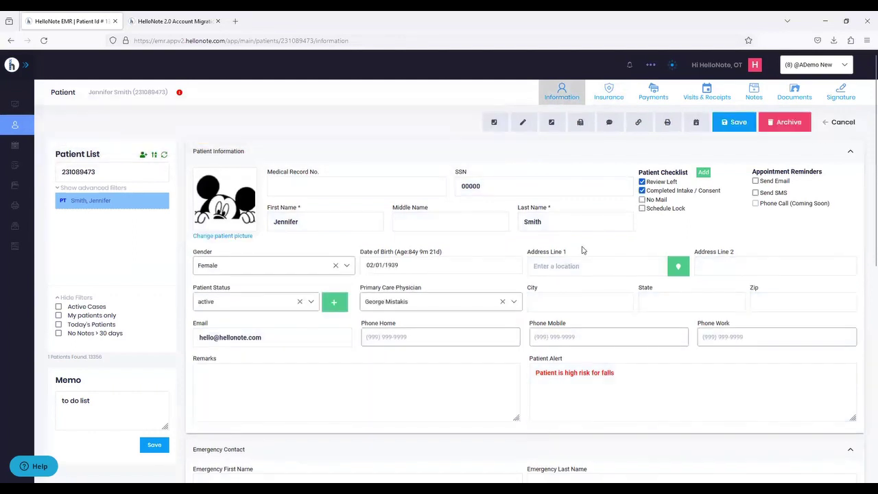
scroll(580, 248, "down", 3)
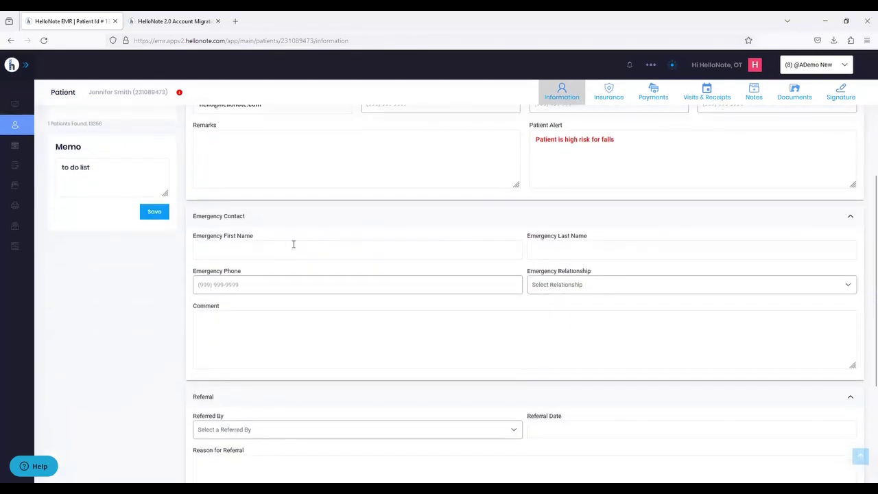
left_click(447, 290)
scroll(445, 289, "down", 1)
scroll(446, 289, "down", 2)
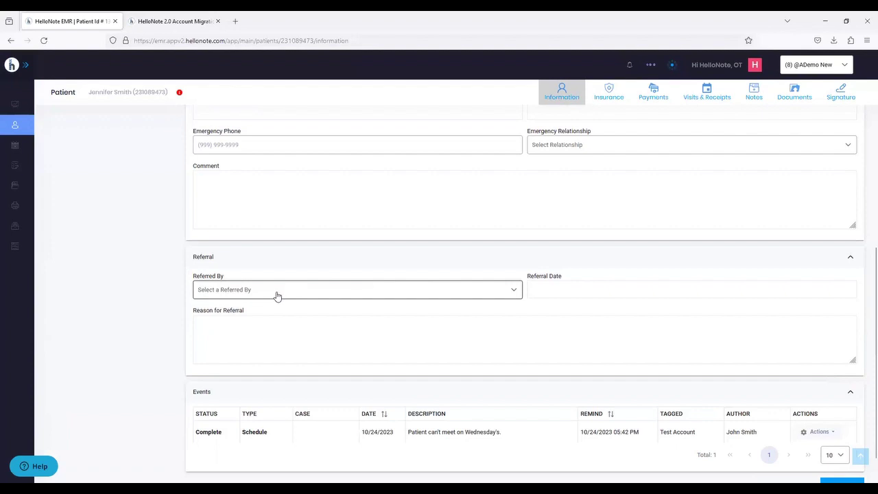
left_click(273, 296)
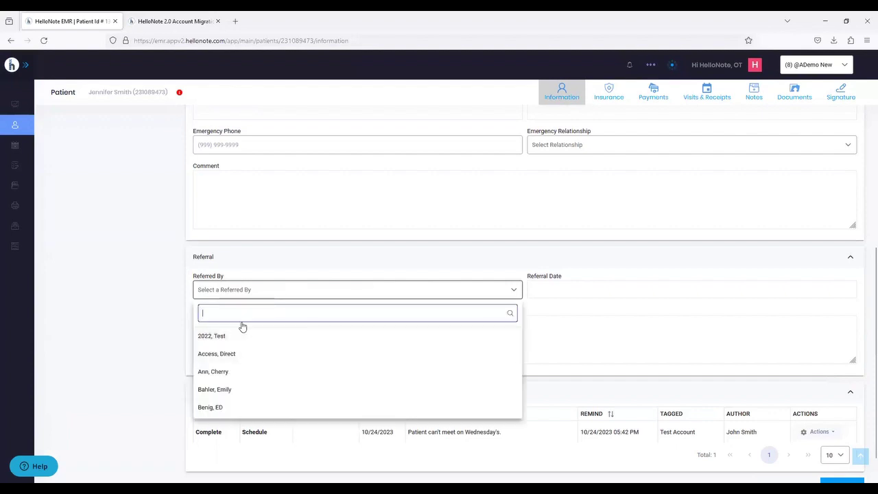
type("fa")
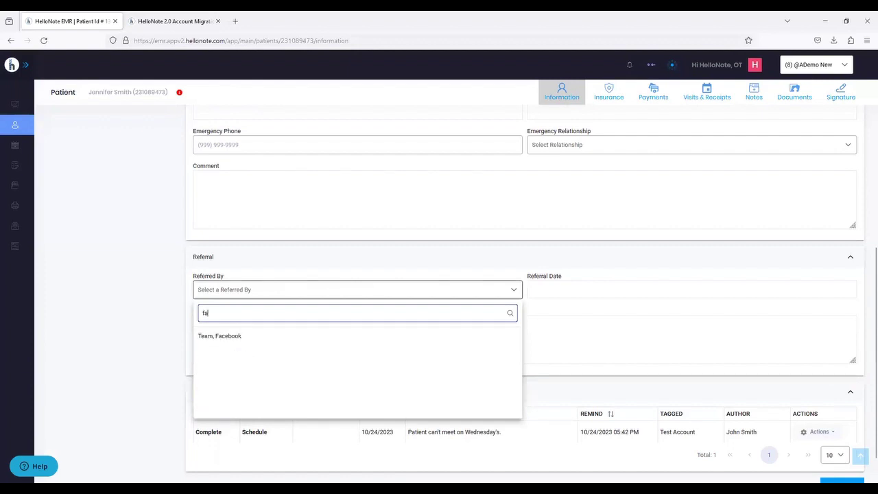
left_click(241, 336)
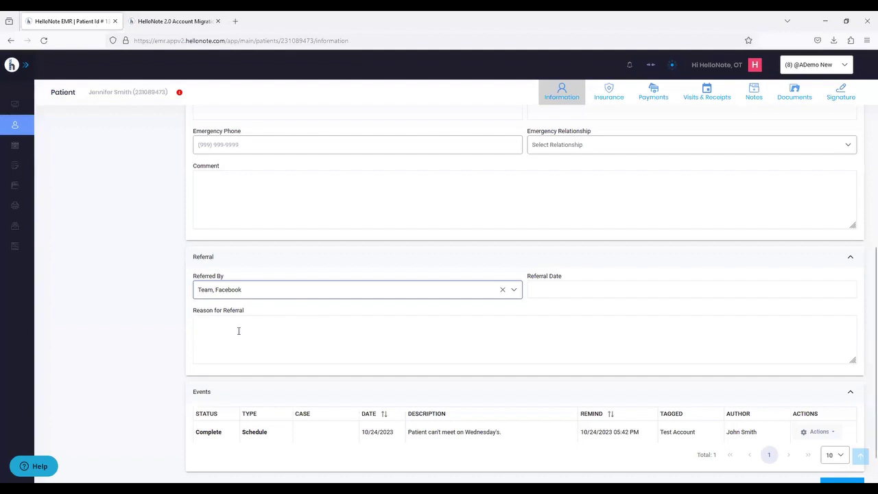
scroll(425, 318, "down", 2)
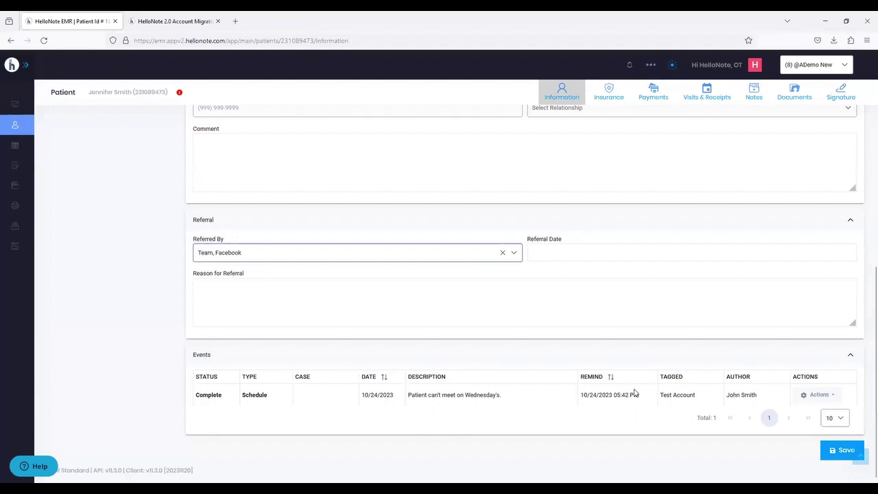
left_click_drag(639, 398, 582, 401)
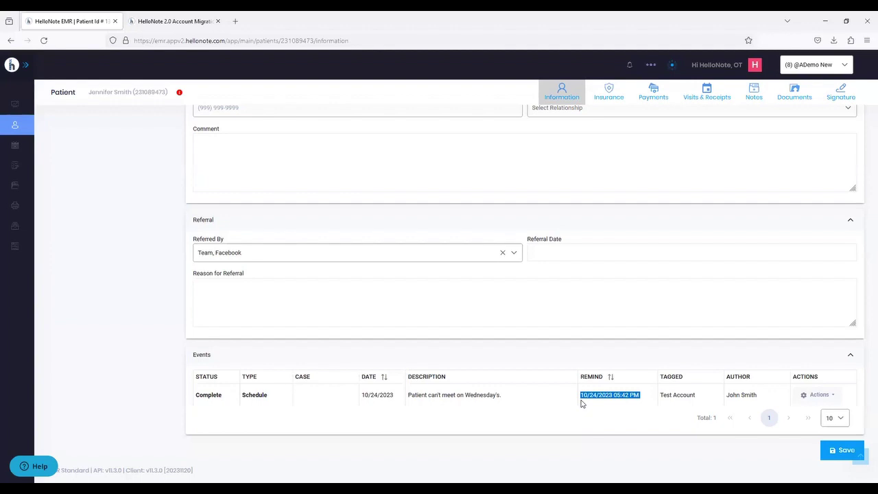
left_click(600, 425)
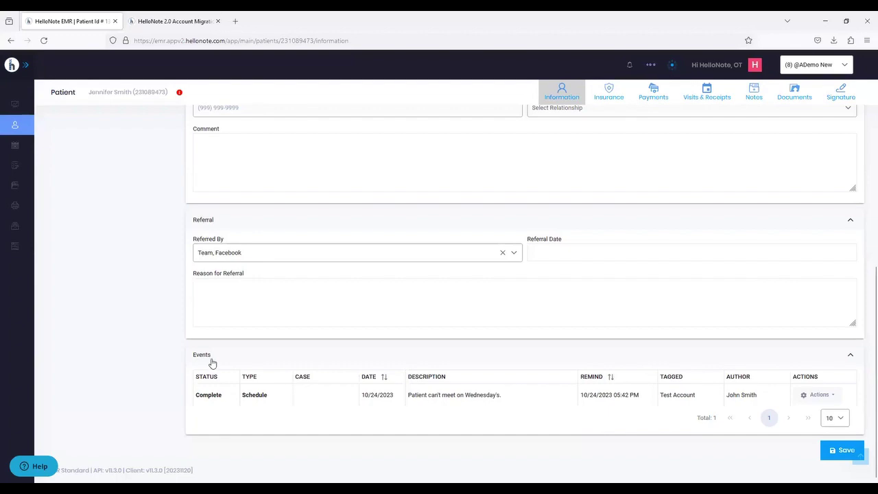
scroll(489, 339, "up", 3)
- Cancel edit mode on the patient information, then begin a new patient event
scroll(489, 338, "up", 4)
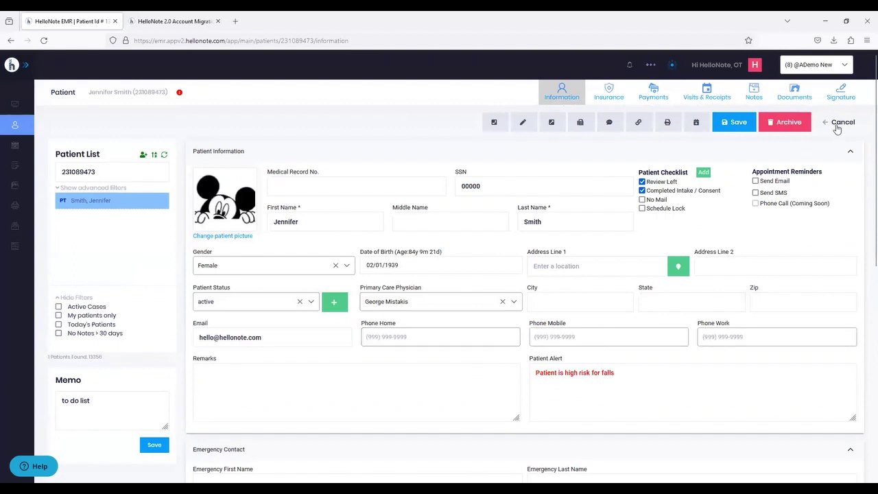
left_click(837, 126)
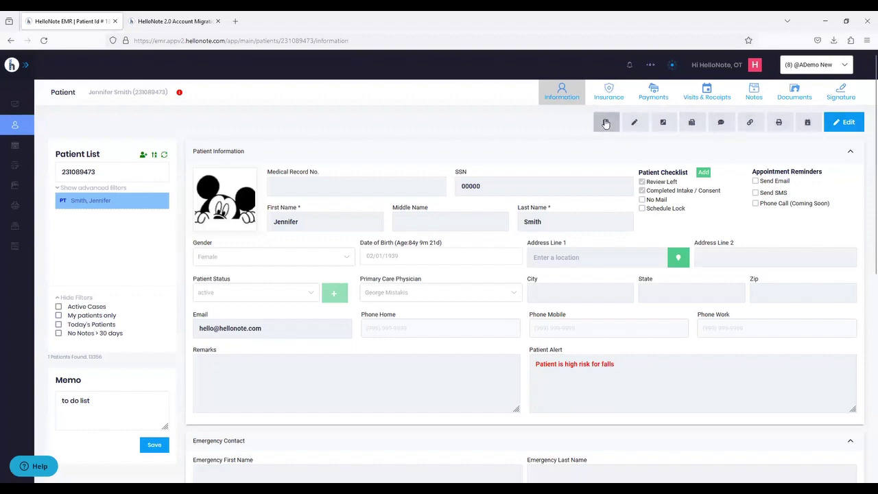
left_click(807, 127)
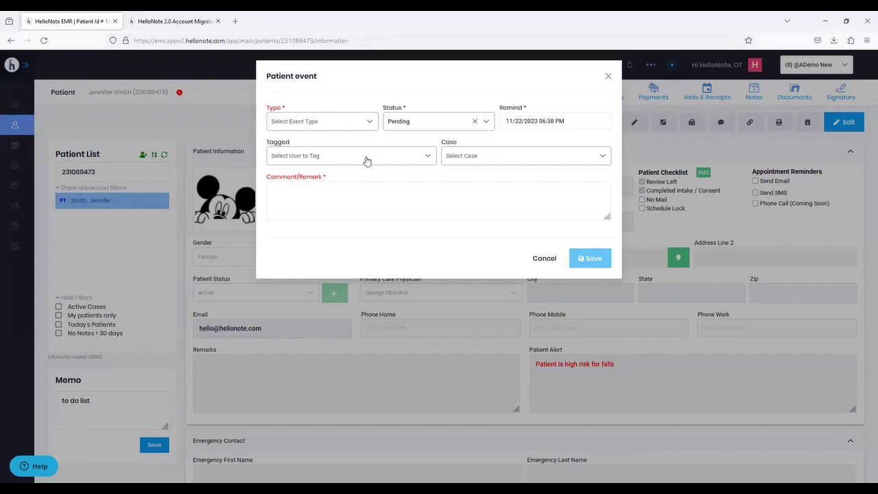
left_click(297, 122)
scroll(302, 188, "down", 1)
scroll(296, 180, "up", 1)
scroll(294, 176, "down", 1)
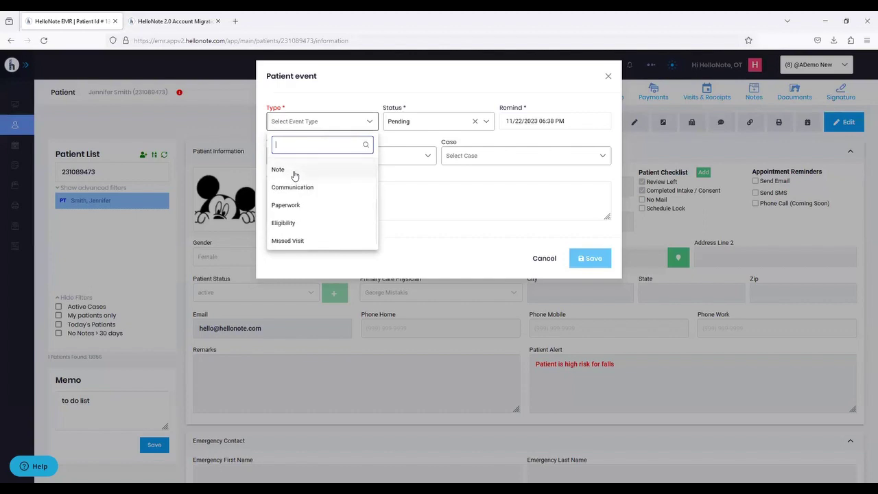
left_click(288, 240)
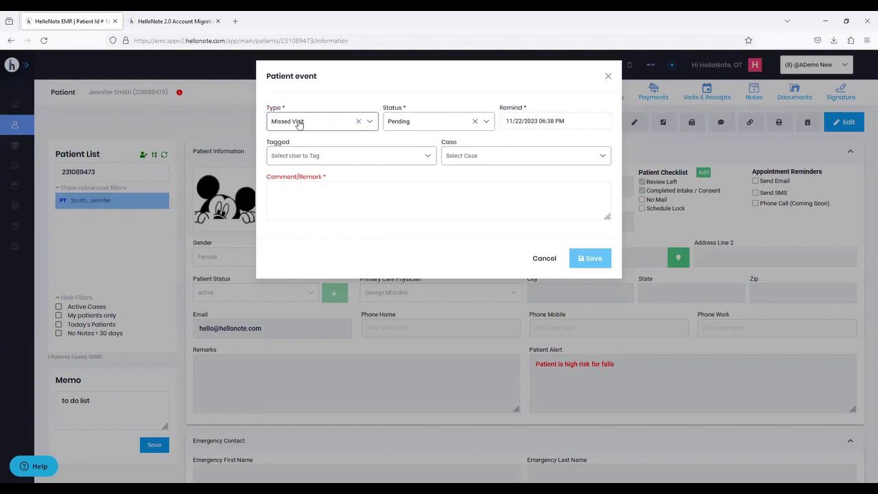
left_click(418, 123)
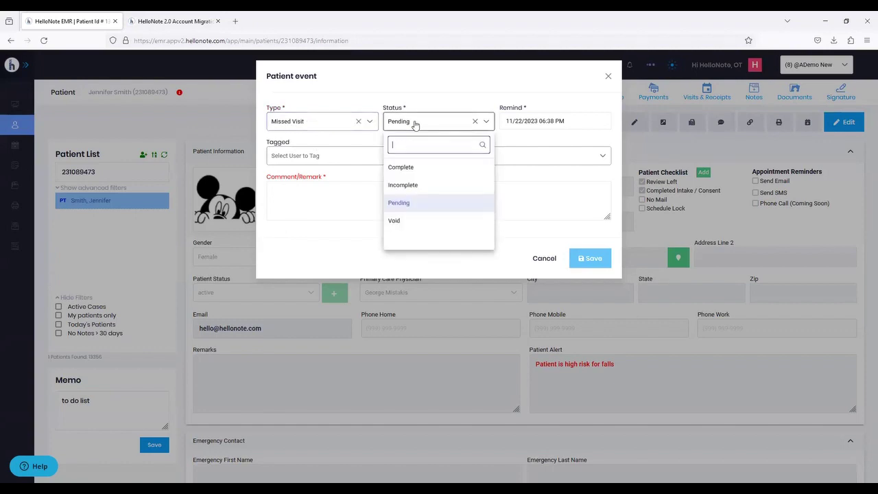
left_click(397, 204)
left_click(541, 116)
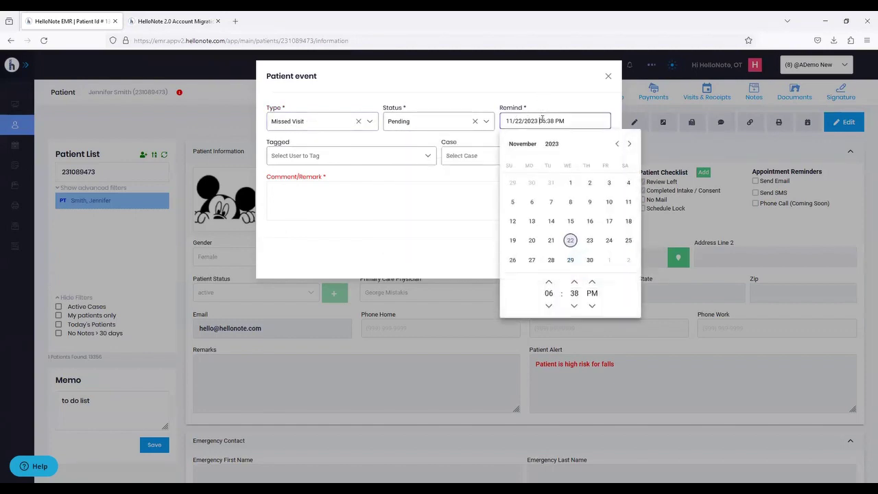
left_click(571, 260)
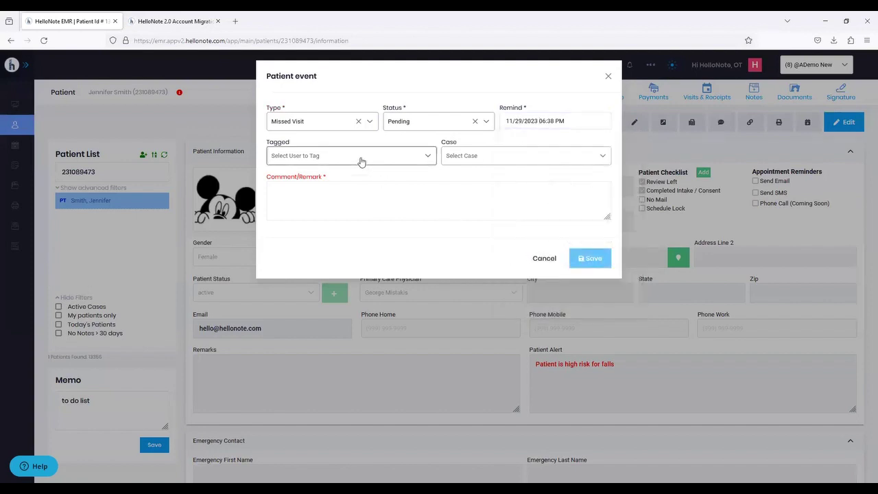
left_click(359, 160)
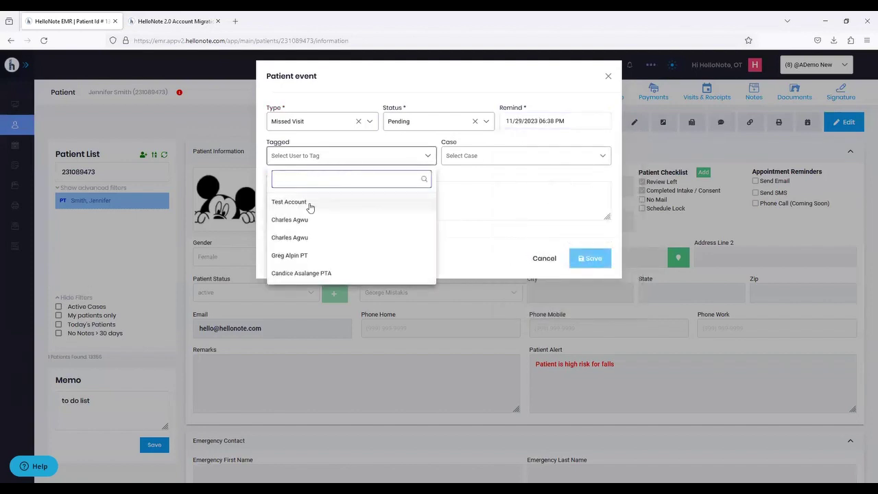
left_click(308, 202)
left_click(479, 163)
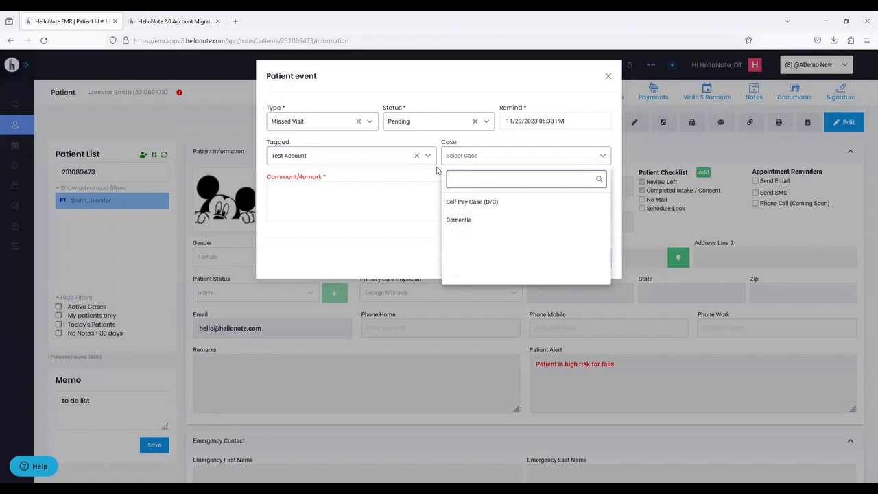
left_click(397, 196)
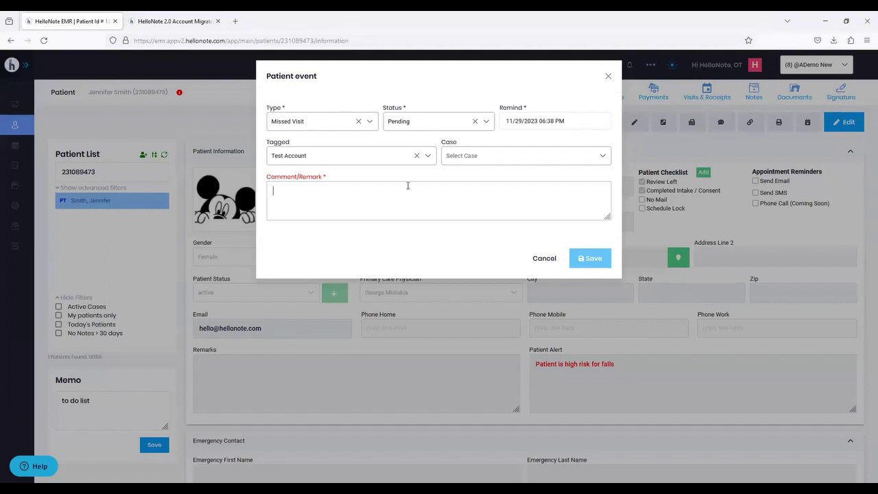
left_click(608, 76)
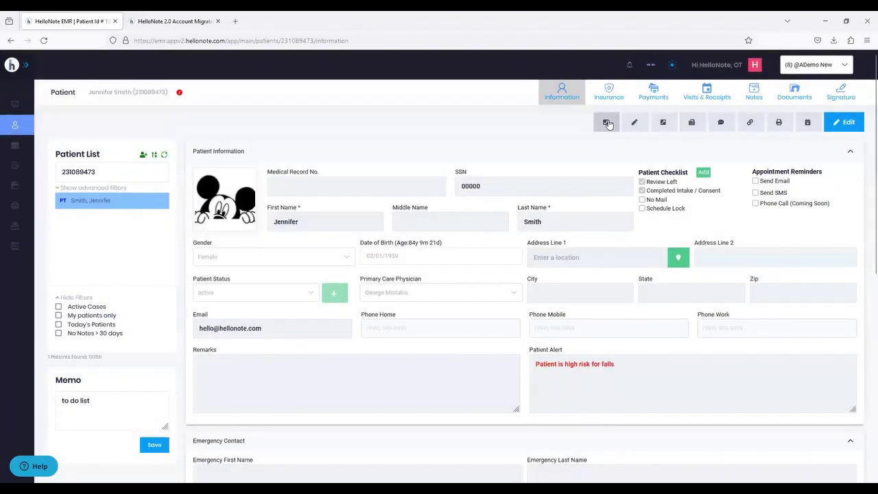
left_click(606, 121)
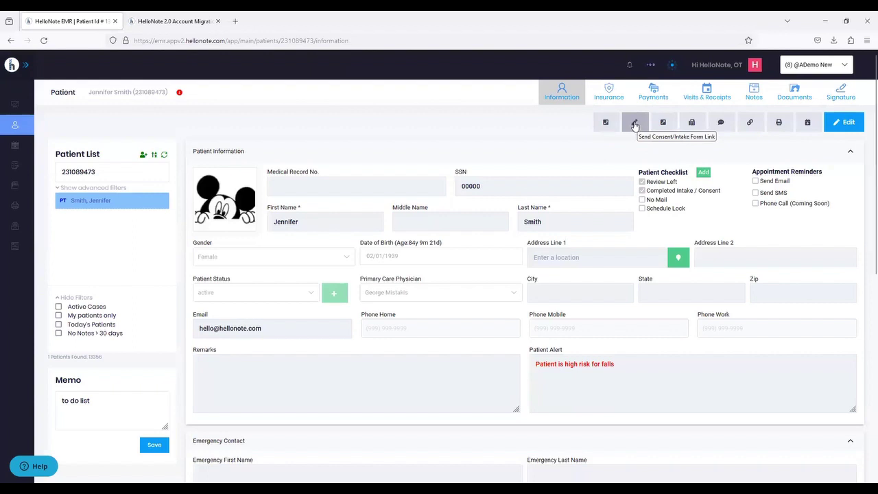
- Bring up the Send Consent/Intake Form Link dialog and place the cursor in Comments/Instructions
left_click(635, 123)
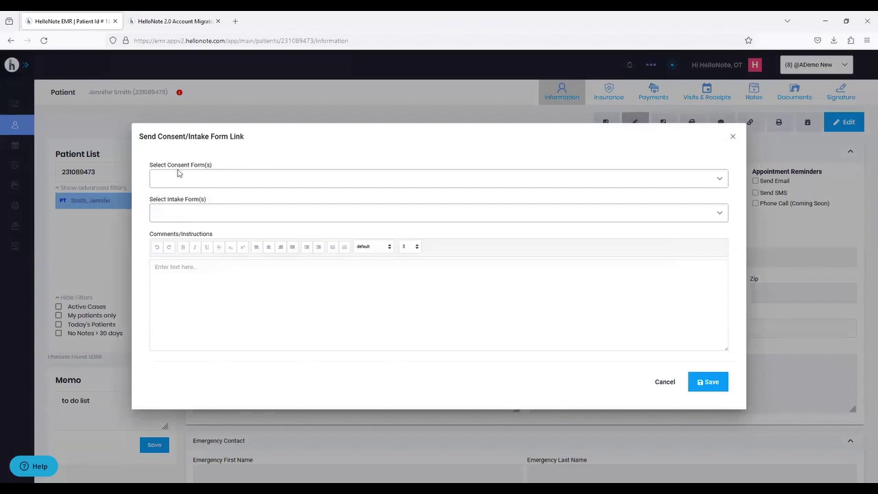
left_click_drag(152, 165, 203, 169)
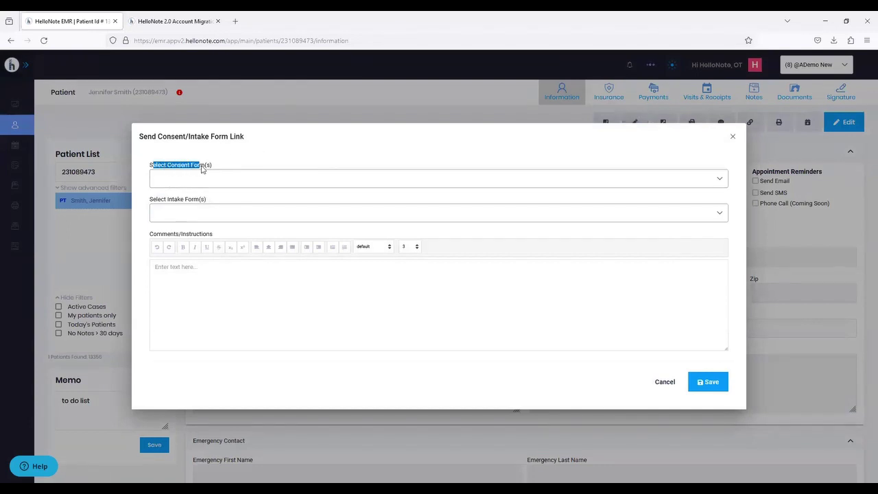
left_click_drag(161, 199, 190, 201)
left_click(199, 274)
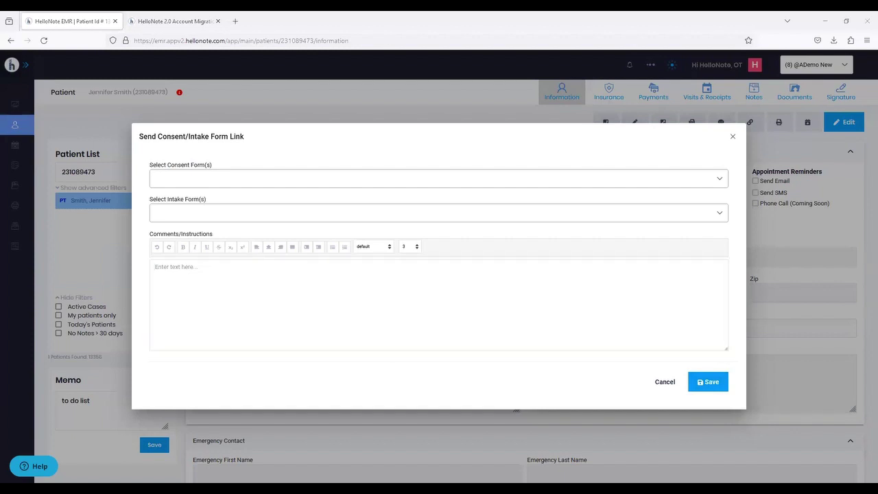
- Load the consent form link in a new browser tab and confirm the patient's date of birth
left_click(232, 21)
key("Return")
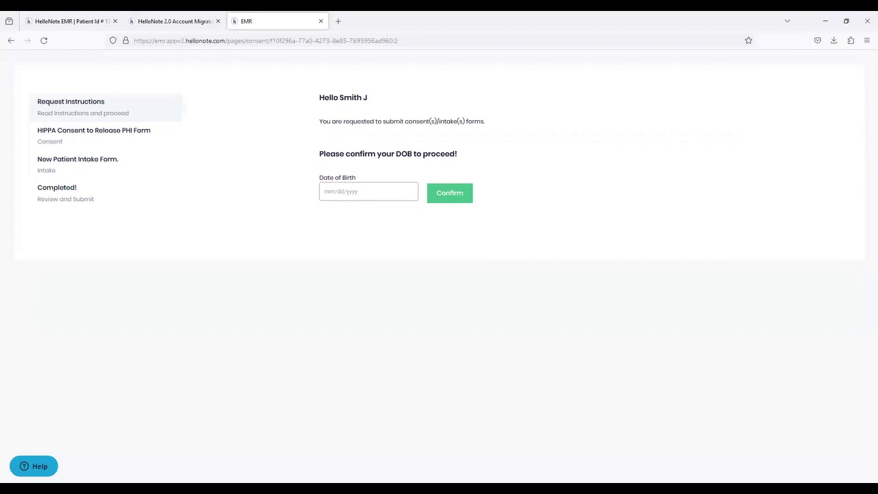
left_click(441, 199)
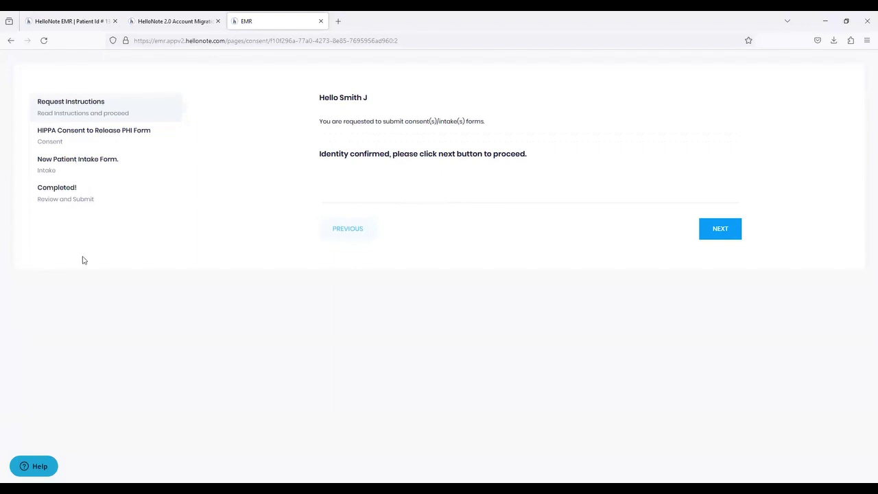
- Go to the New Patient Intake Form and draw a signature in its signature pad
left_click(74, 162)
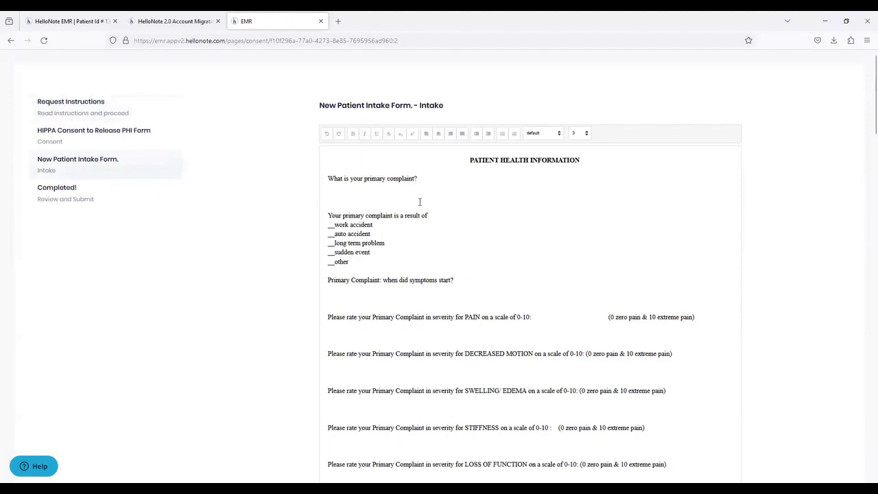
left_click(361, 180)
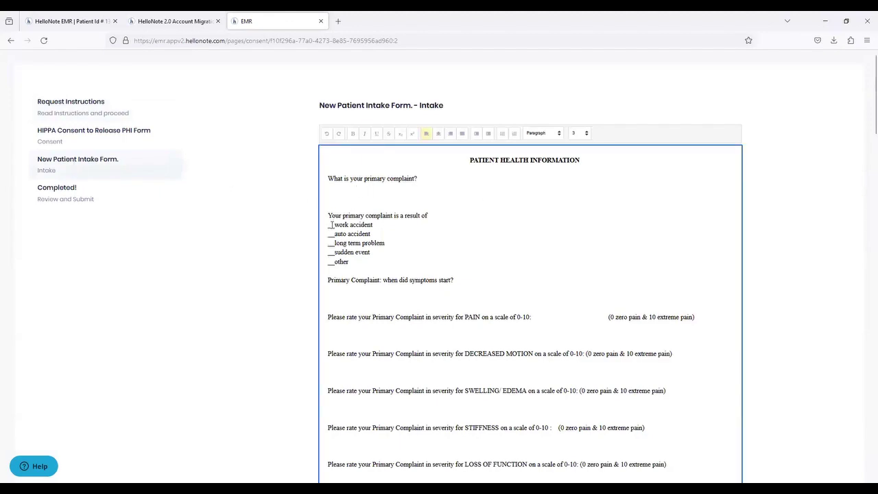
scroll(480, 245, "down", 3)
scroll(480, 246, "down", 20)
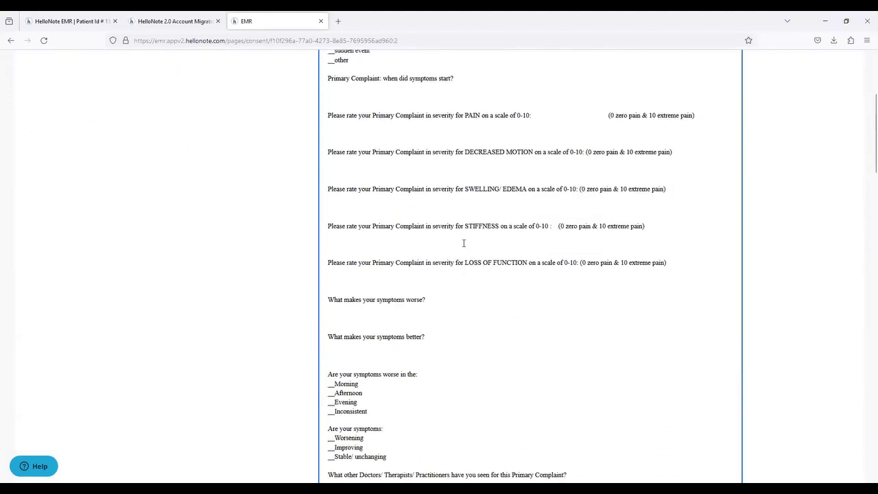
scroll(427, 271, "down", 6)
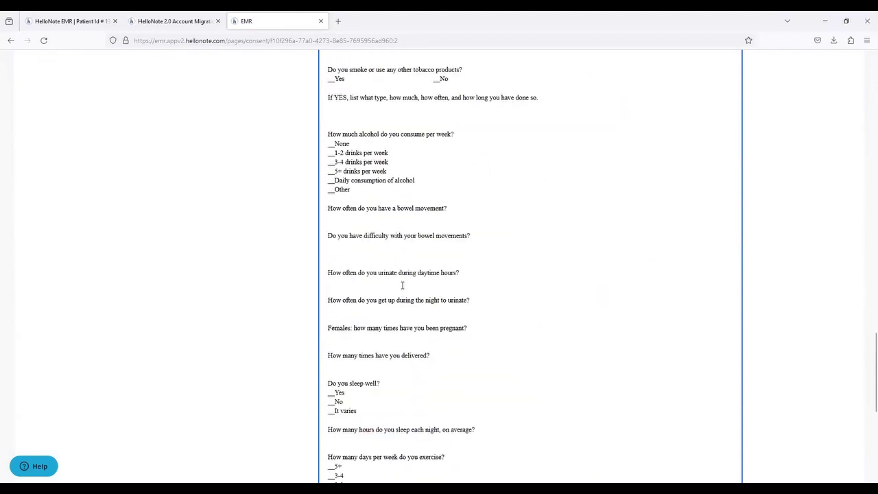
scroll(398, 279, "down", 9)
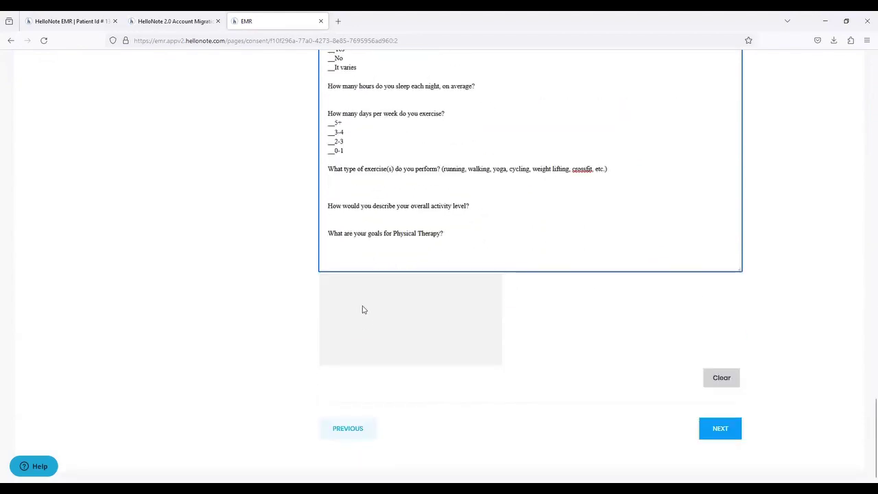
mouse_move(353, 299)
left_mouse_down()
mouse_move(339, 338)
mouse_move(371, 333)
left_mouse_up()
left_click(374, 303)
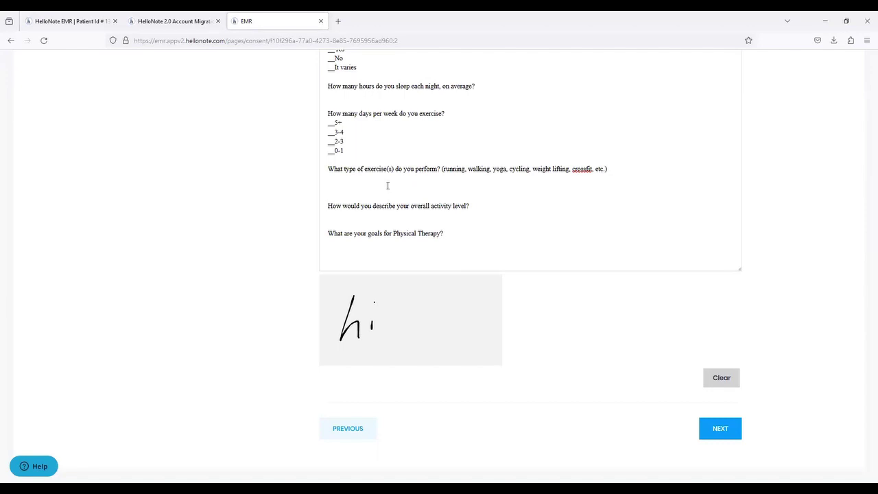
- Advance to the Completed! review-and-submit step
scroll(265, 247, "up", 5)
scroll(264, 247, "up", 20)
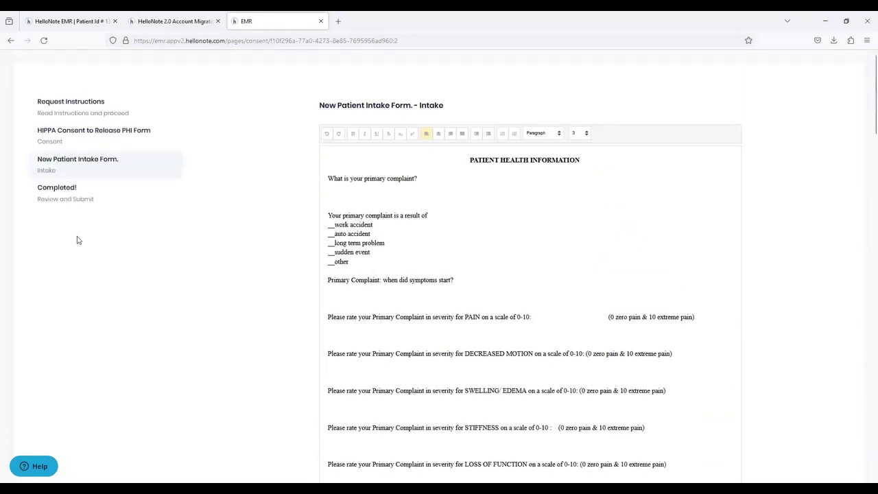
left_click(71, 193)
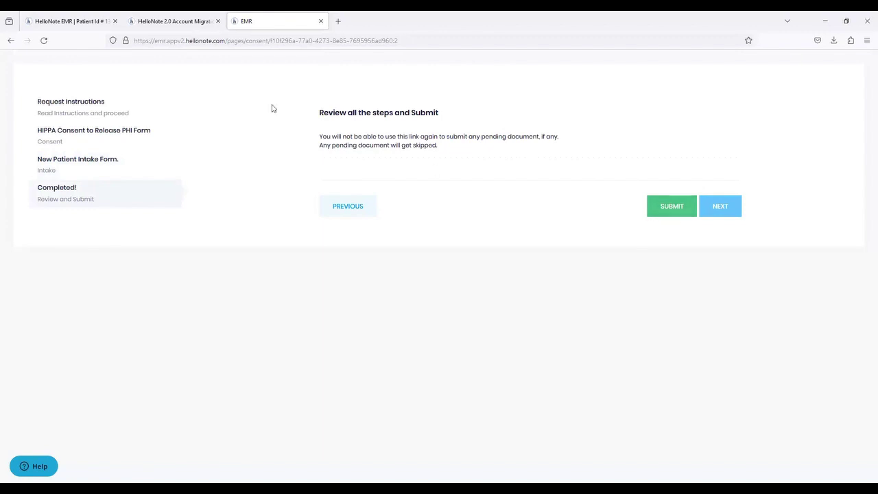
- Return to the patient record, dismiss the consent/intake link dialog, and view Documents
left_click(72, 22)
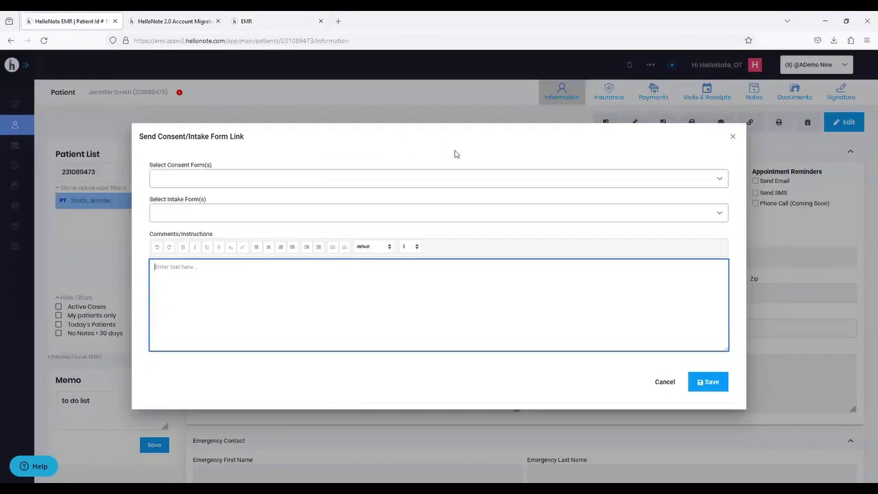
left_click(734, 138)
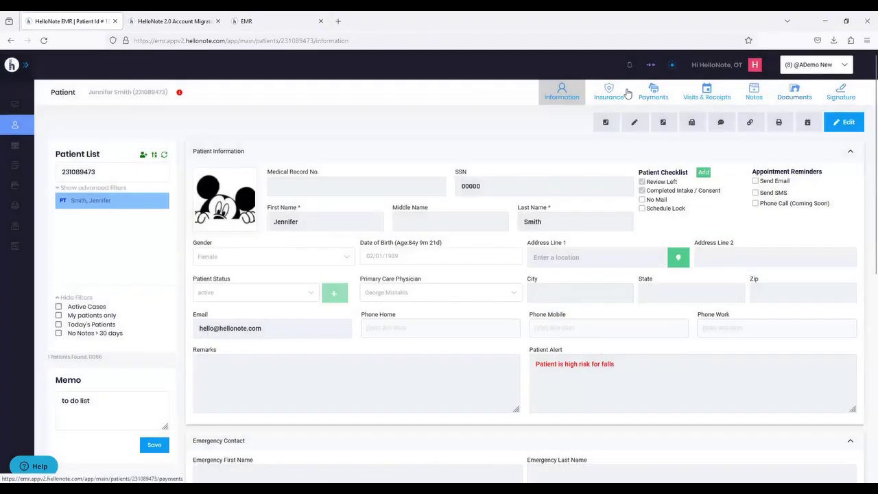
left_click(795, 95)
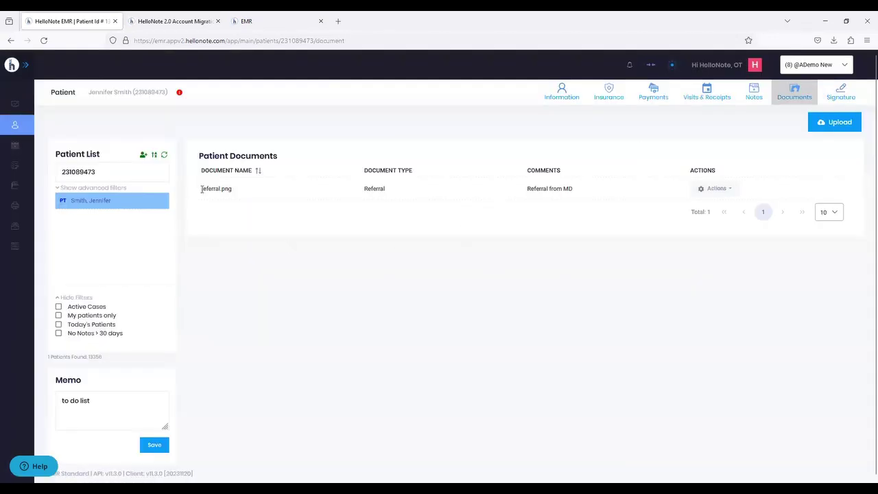
- Review the referral.png Referral document, then return to the patient's Information page
left_click_drag(213, 187, 274, 192)
left_click(224, 204)
double_click(212, 188)
left_click(271, 221)
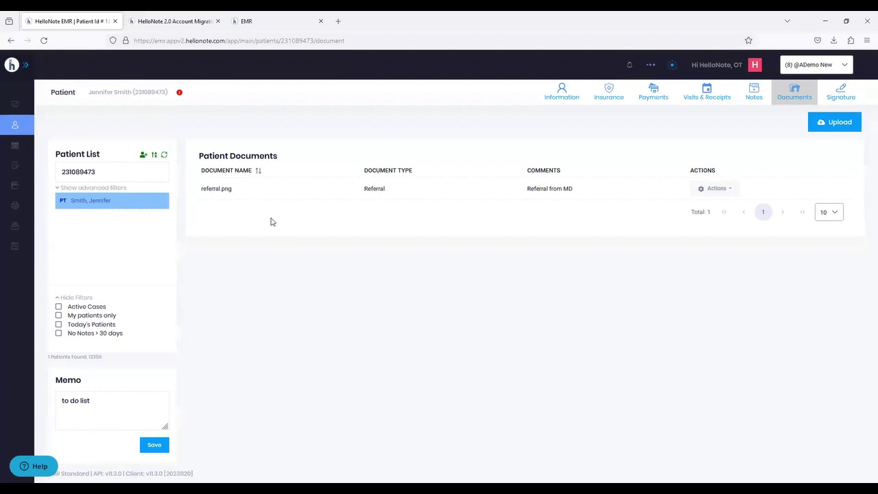
left_click(558, 96)
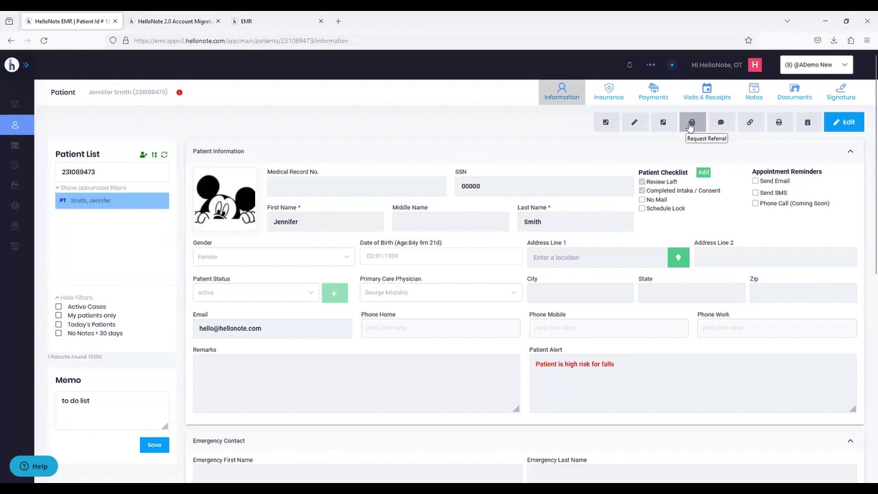
left_click(691, 124)
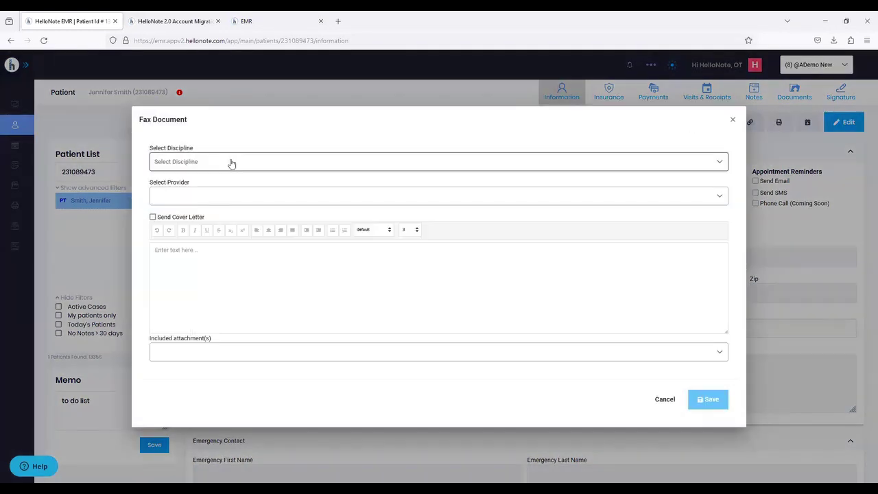
left_click(186, 168)
left_click(181, 207)
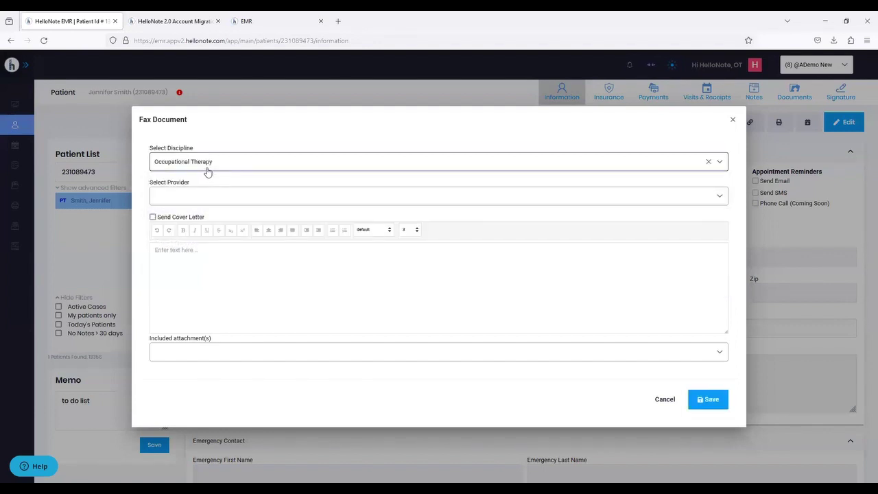
left_click(180, 196)
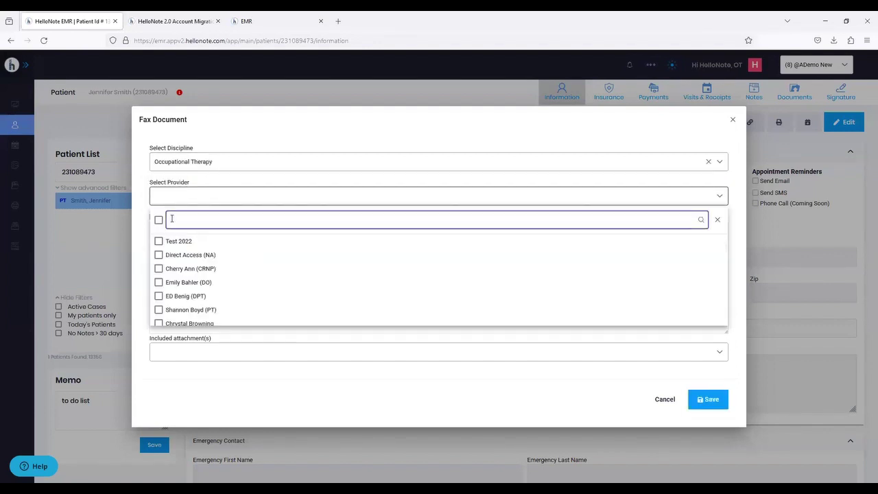
left_click(187, 270)
left_click(331, 130)
left_click(177, 263)
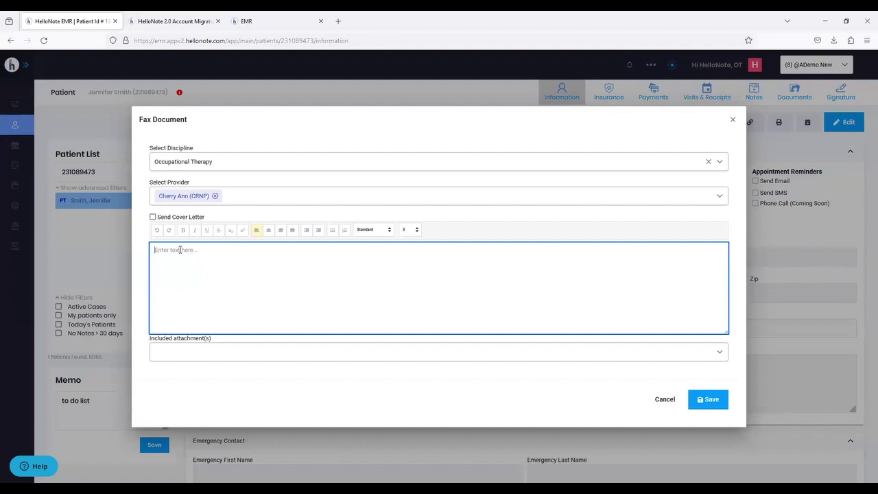
left_click(171, 217)
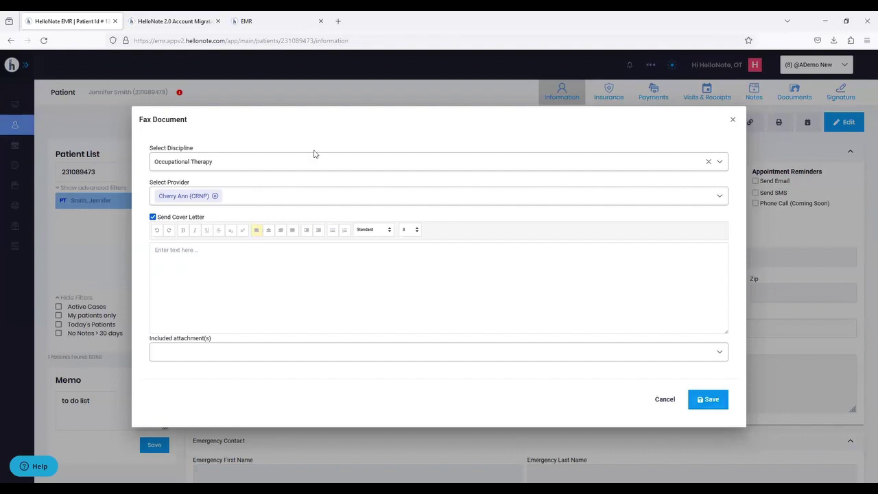
left_click(732, 120)
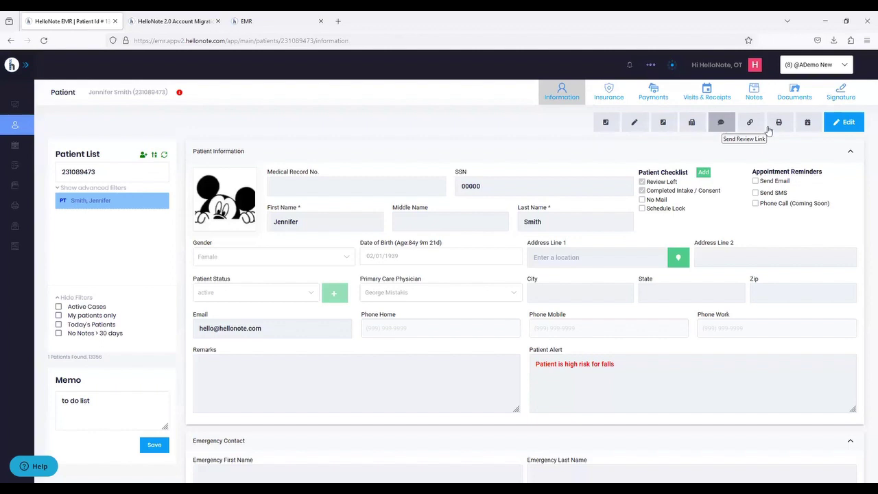
- Show the patient's Insurance page with BCBS New York as primary insurance
left_click_drag(647, 184, 679, 185)
left_click(680, 182)
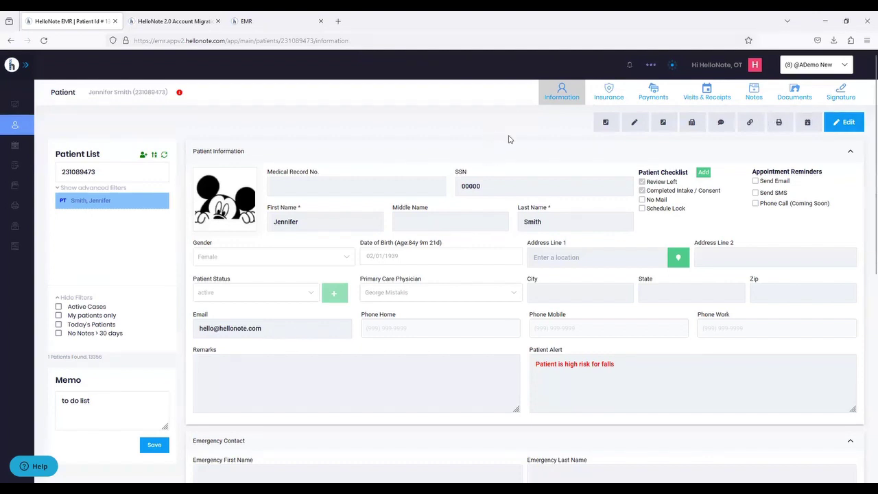
left_click(615, 97)
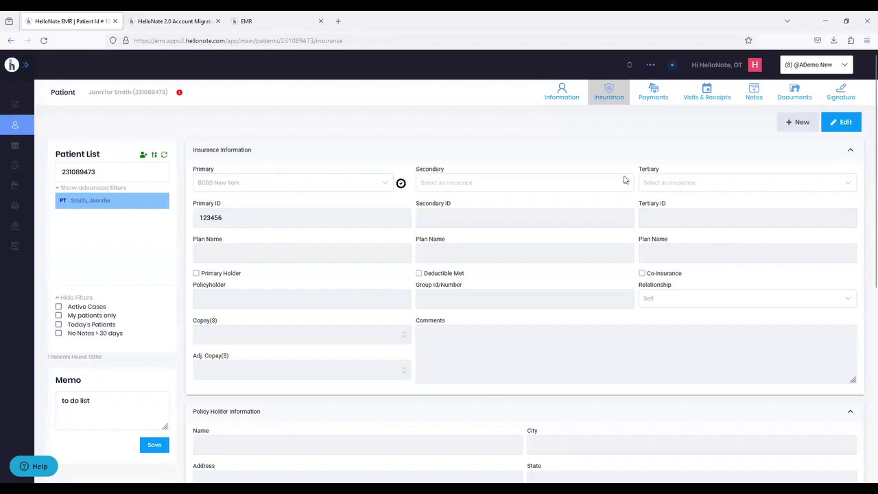
- Check BCBS New York eligibility and open the PayerID Match eligibility help page
left_click(843, 124)
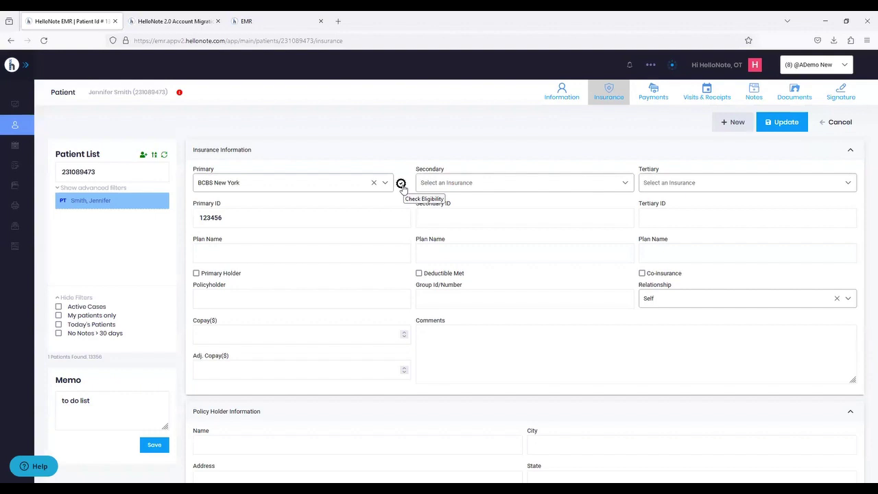
left_click(402, 183)
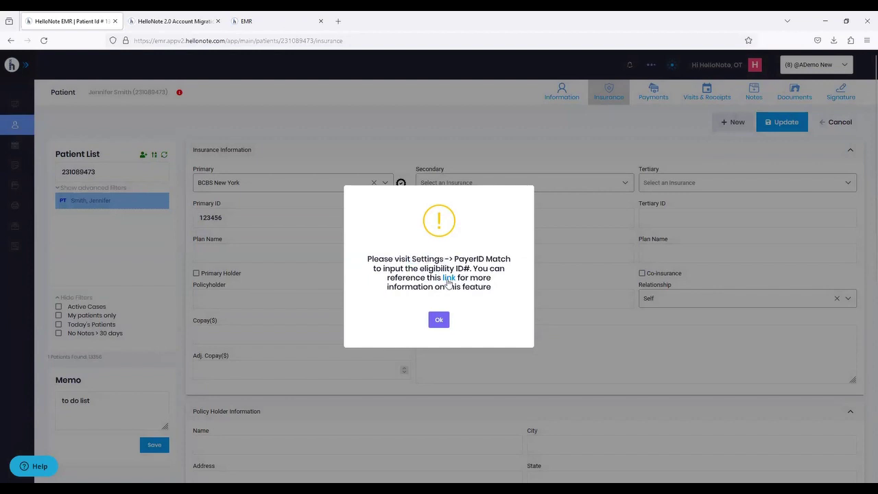
left_click(448, 280)
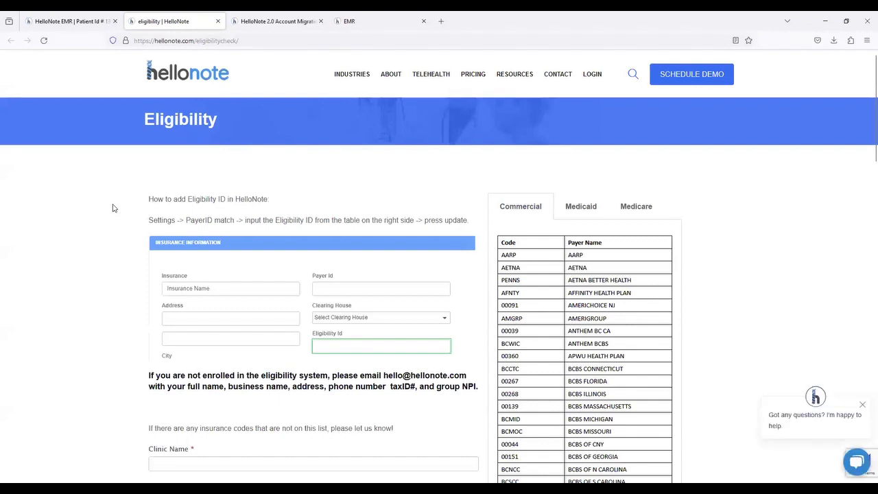
- Browse the Medicaid and Medicare payer codes, locating Medicare (all states) code 00431
scroll(113, 208, "down", 1)
scroll(113, 208, "up", 1)
scroll(509, 219, "down", 10)
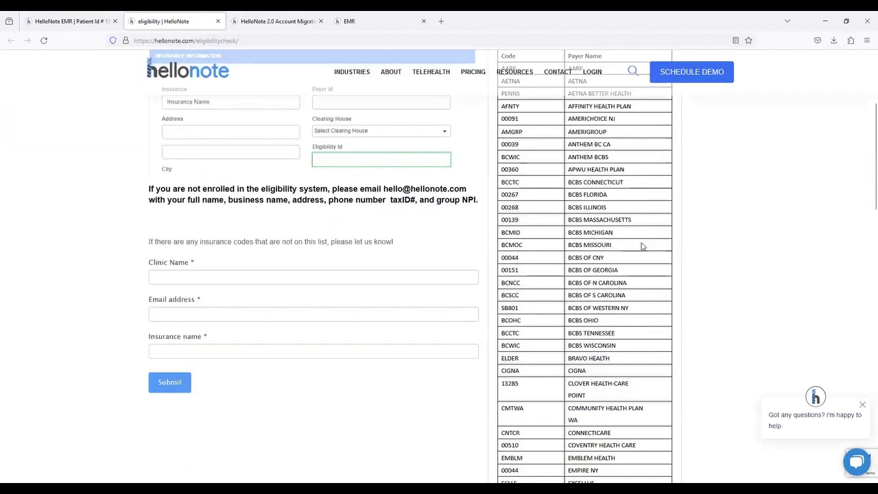
scroll(643, 246, "up", 10)
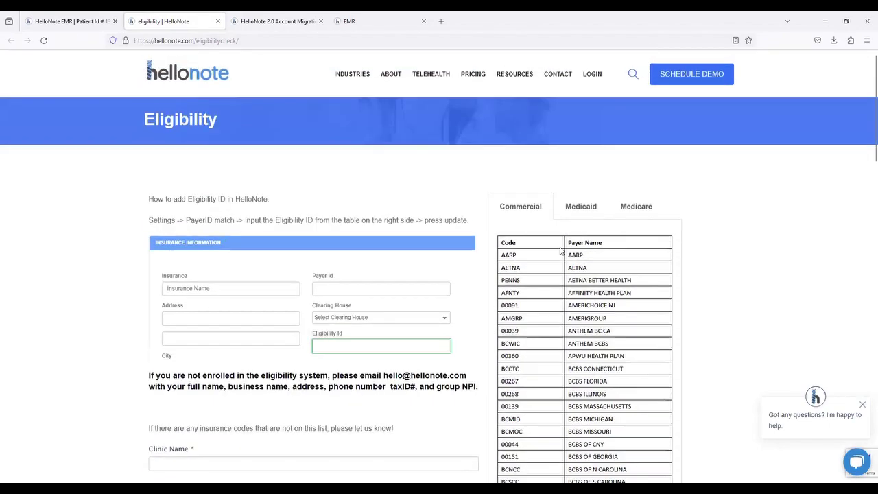
left_click(580, 206)
scroll(586, 263, "down", 3)
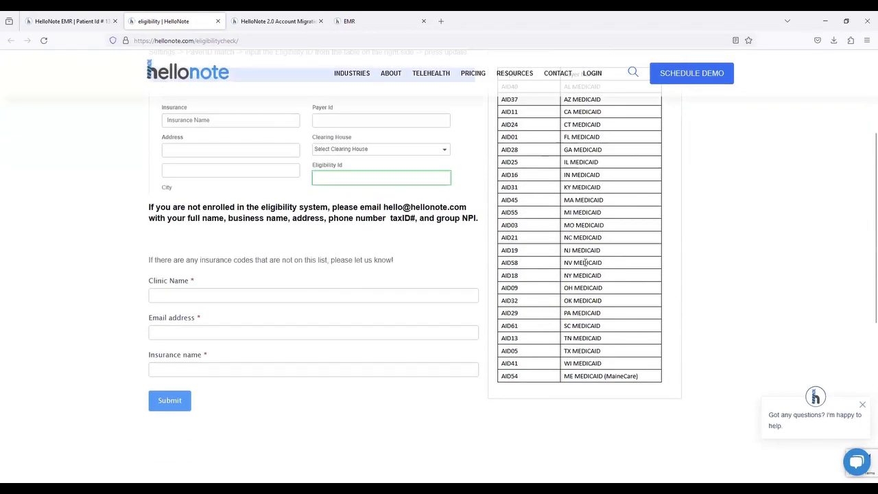
scroll(586, 262, "up", 3)
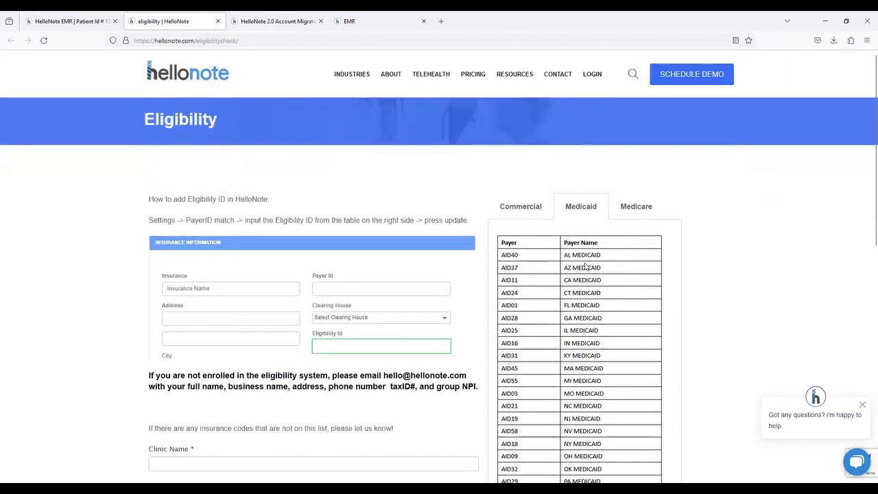
left_click(630, 214)
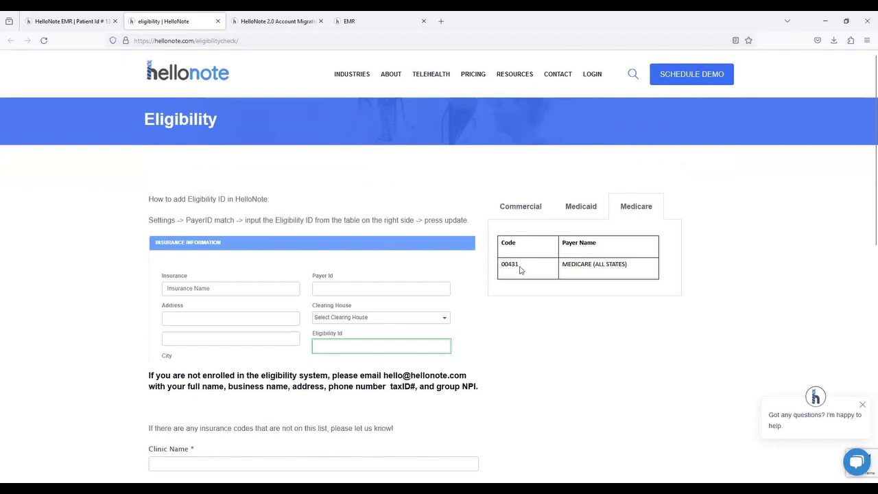
left_click_drag(519, 268, 500, 267)
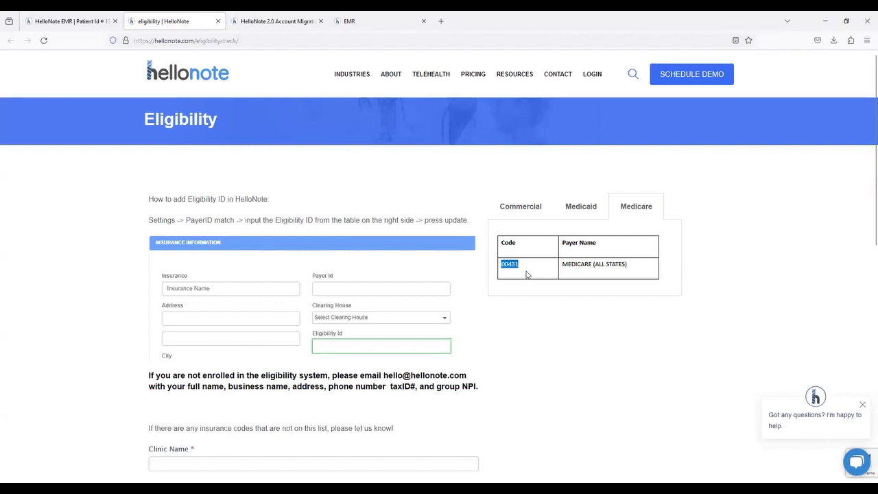
left_click(526, 273)
- Go back to the EMR tab and dismiss the PayerID Match notice
left_click(81, 26)
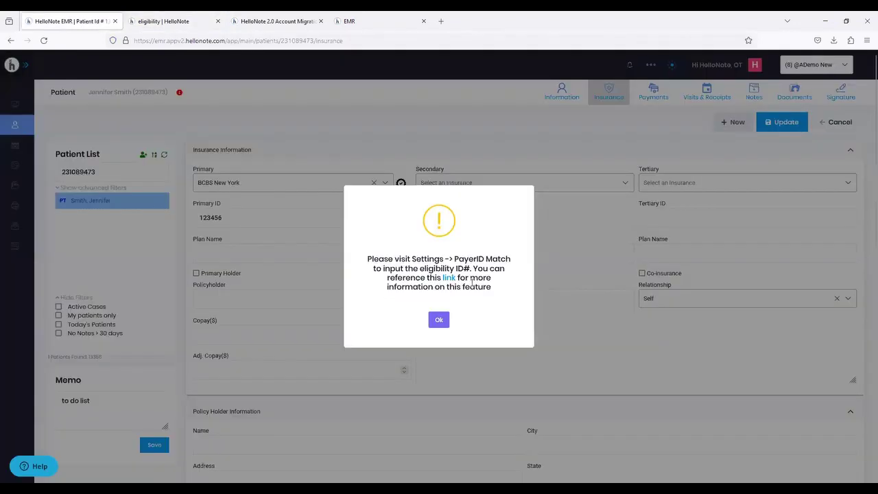
left_click(439, 319)
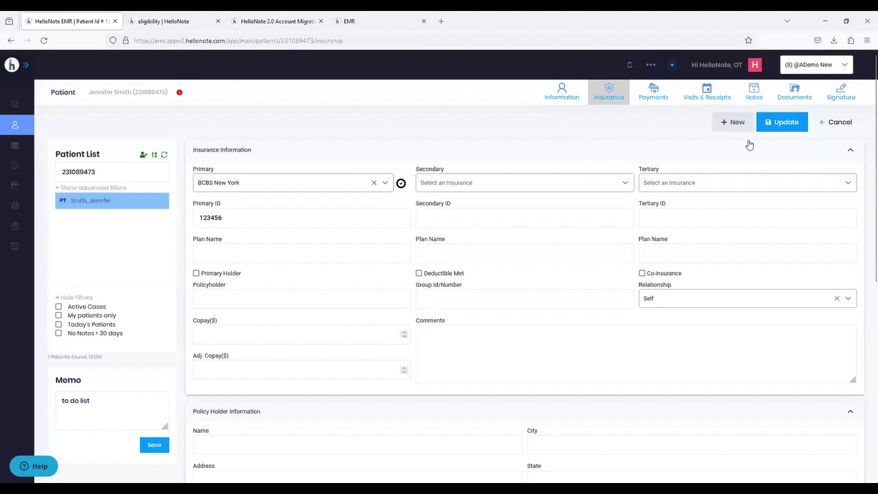
scroll(372, 208, "down", 3)
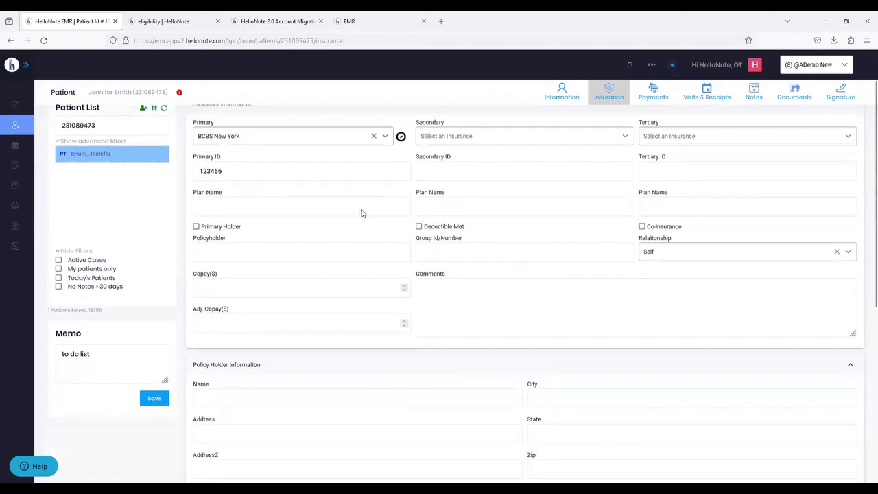
scroll(307, 230, "down", 2)
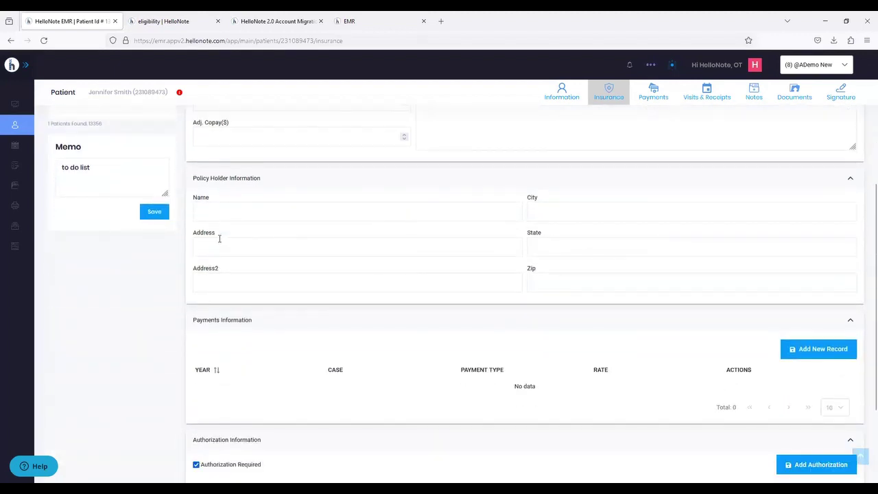
scroll(223, 237, "down", 2)
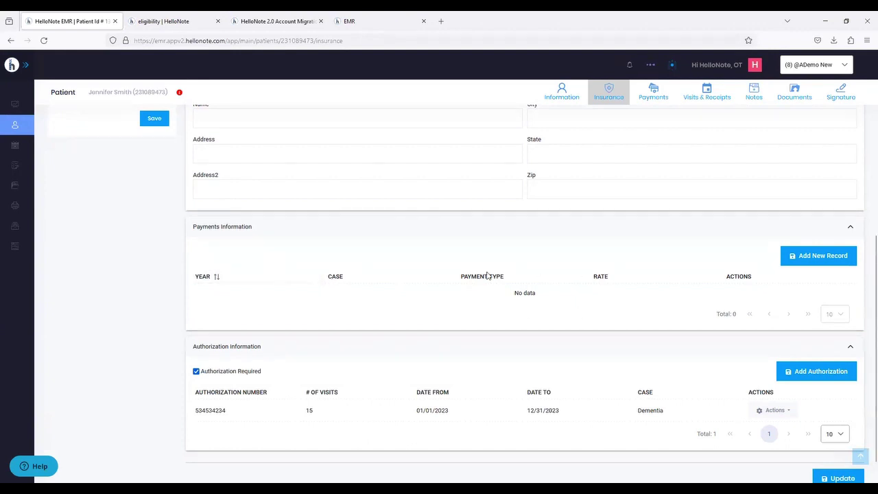
scroll(489, 265, "down", 1)
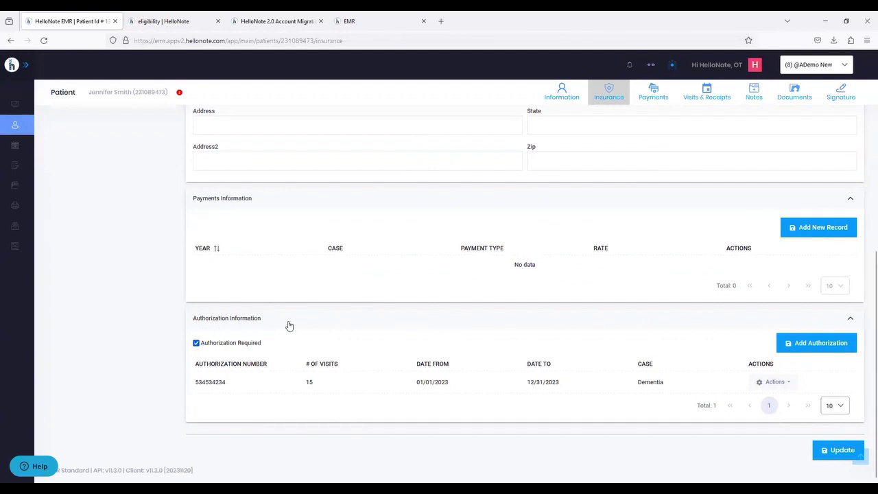
left_click_drag(196, 382, 227, 386)
left_click_drag(305, 382, 321, 384)
left_click_drag(415, 382, 706, 393)
double_click(421, 381)
left_click(551, 382)
- Cancel the insurance edits and open Payments with Visit Type set to Evaluation
scroll(486, 374, "up", 5)
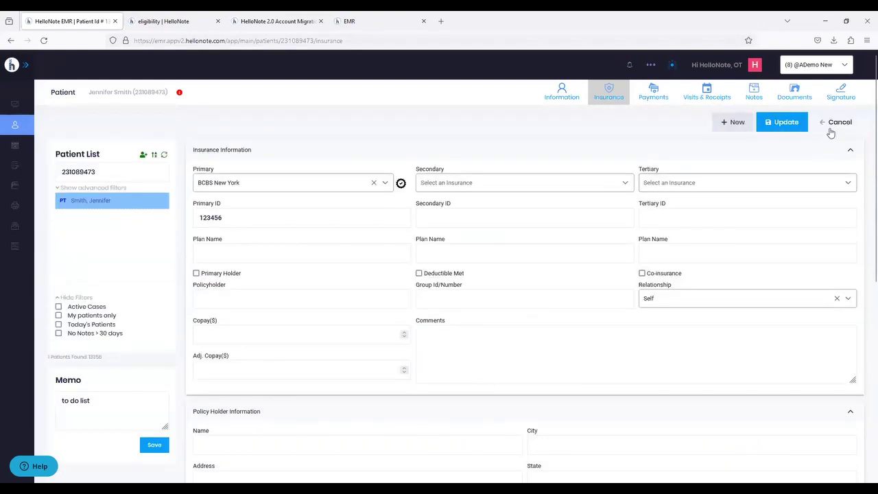
left_click(828, 127)
left_click(662, 90)
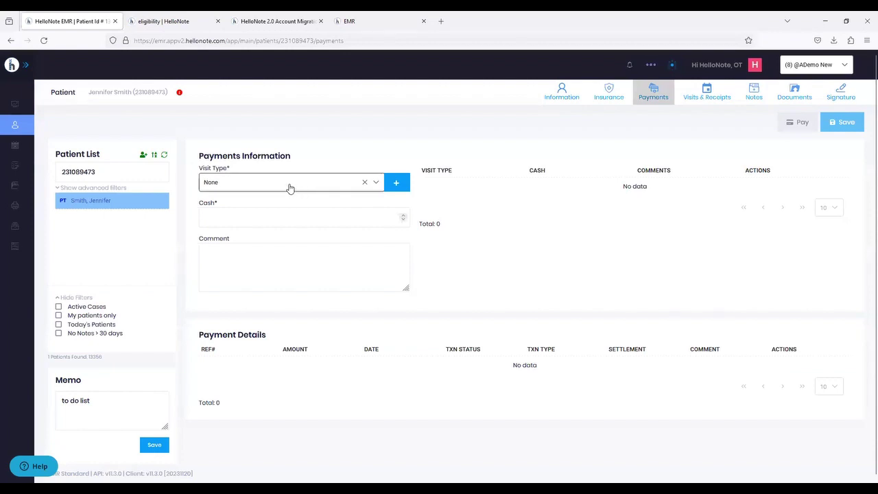
left_click(253, 190)
left_click(220, 247)
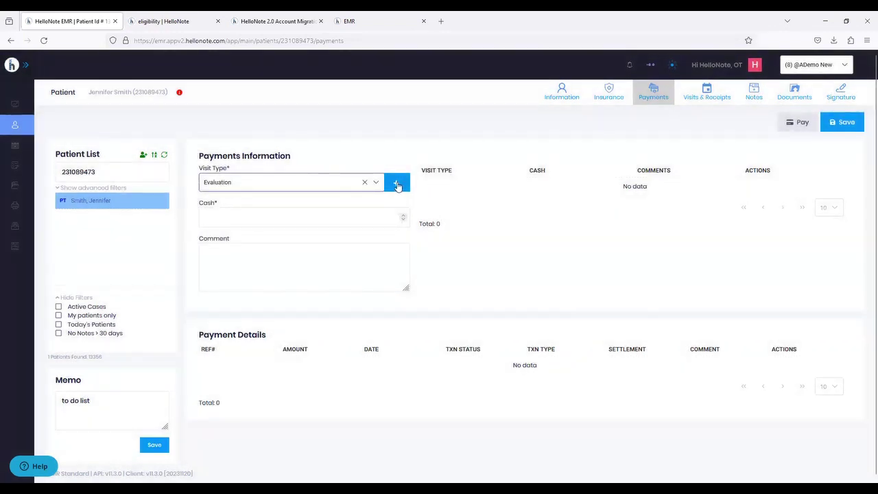
left_click(396, 184)
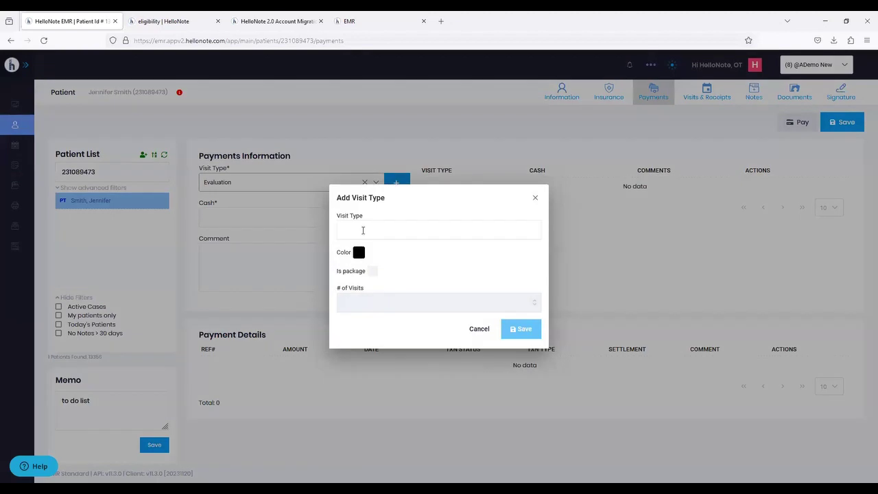
left_click(357, 251)
left_click_drag(412, 280, 444, 277)
left_click(434, 299)
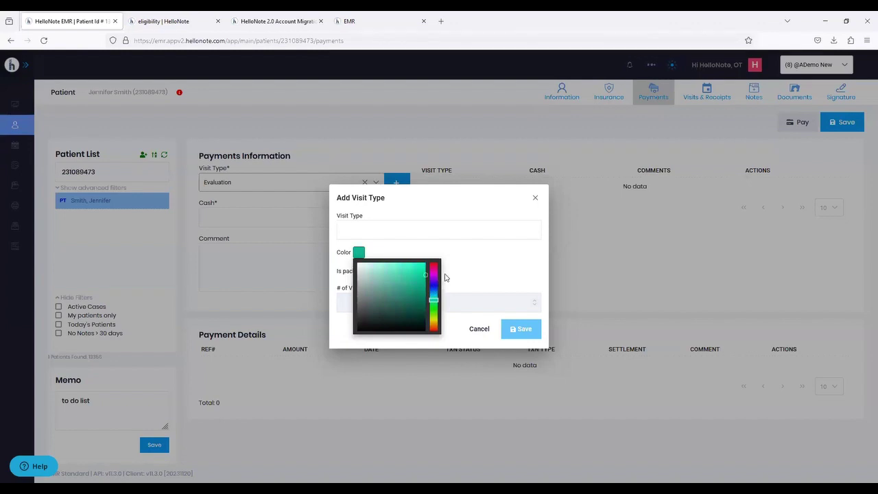
left_click(481, 260)
left_click(373, 271)
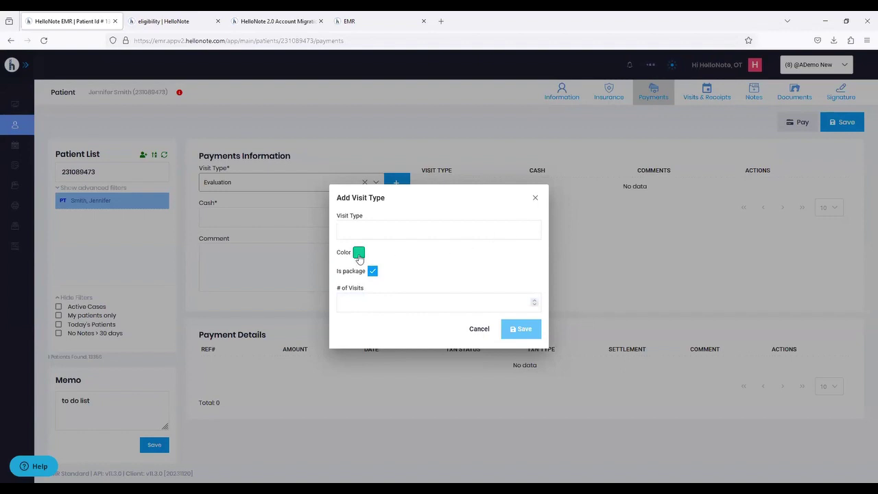
left_click(535, 199)
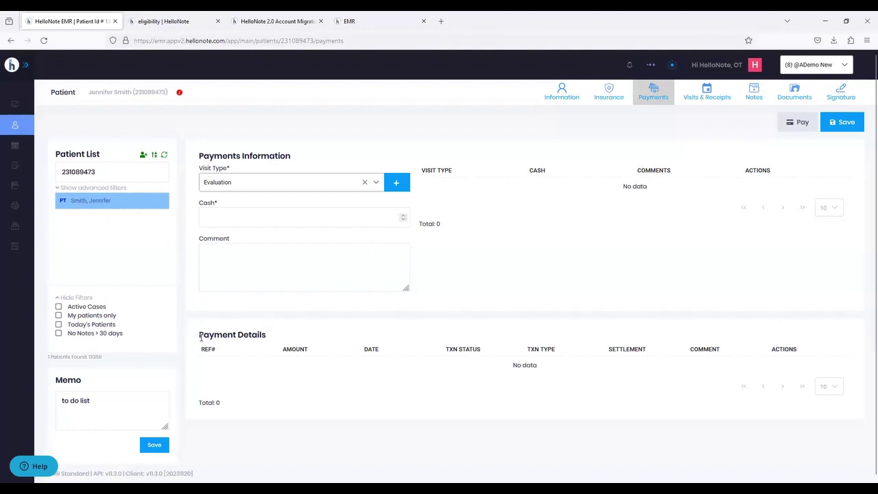
- Reset the patient list and pick another patient to show four calendar visits totalling $50.00
left_click_drag(198, 332, 623, 372)
left_click(581, 394)
left_click(705, 94)
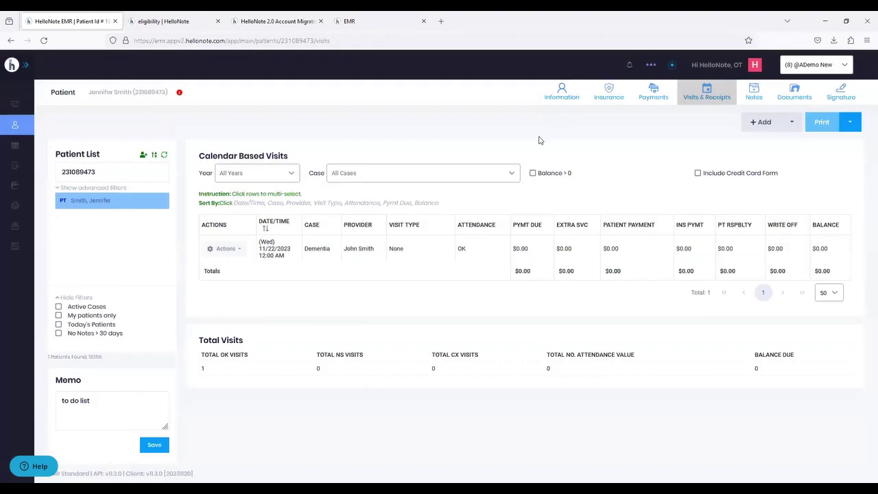
left_click(164, 156)
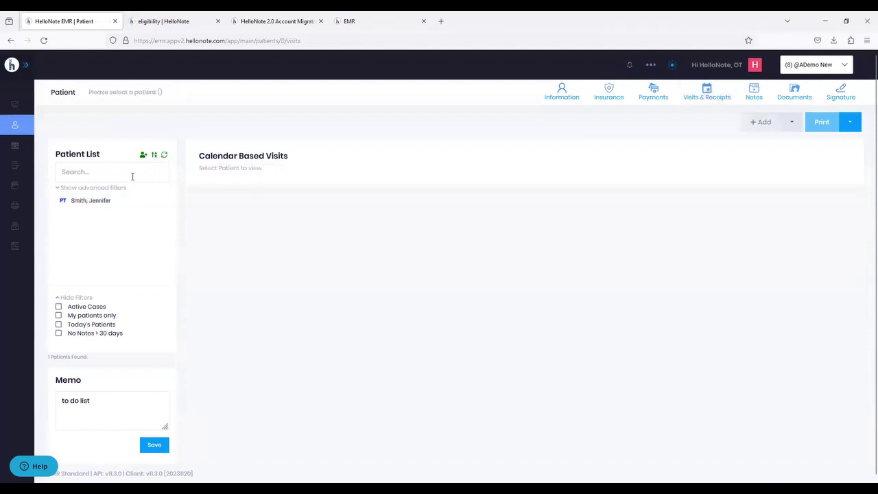
left_click(91, 204)
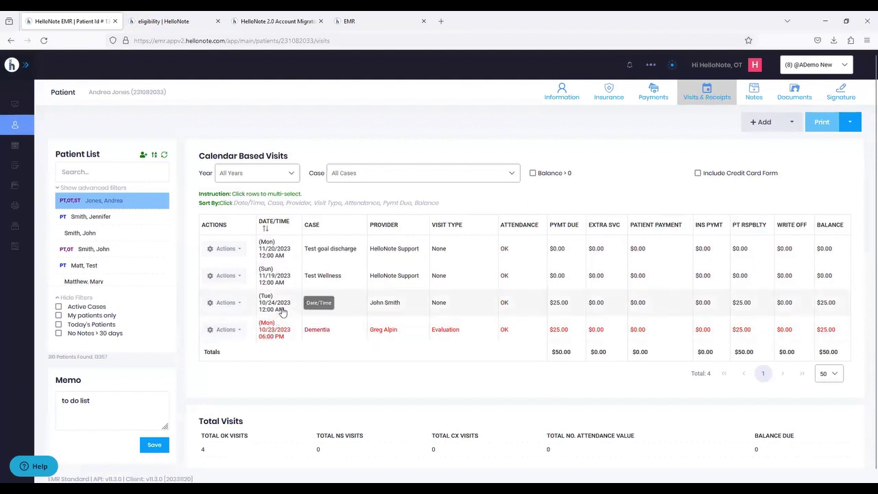
left_click(274, 303)
left_click(281, 276)
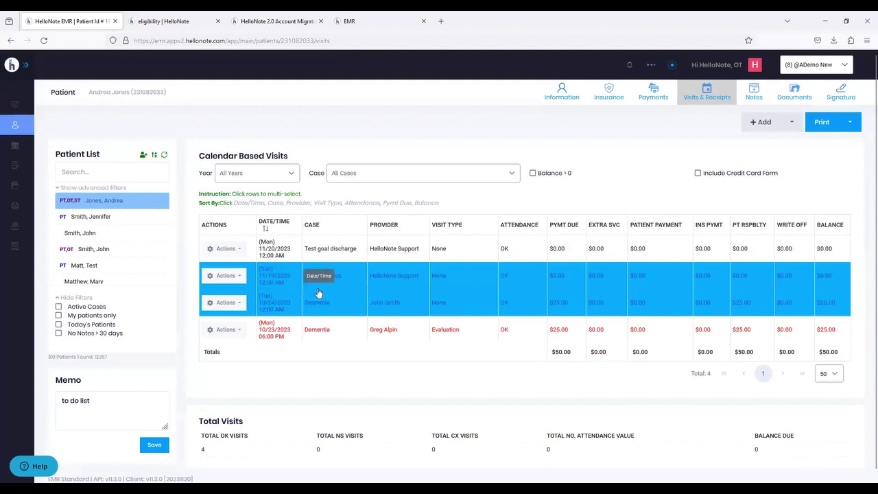
left_click(833, 124)
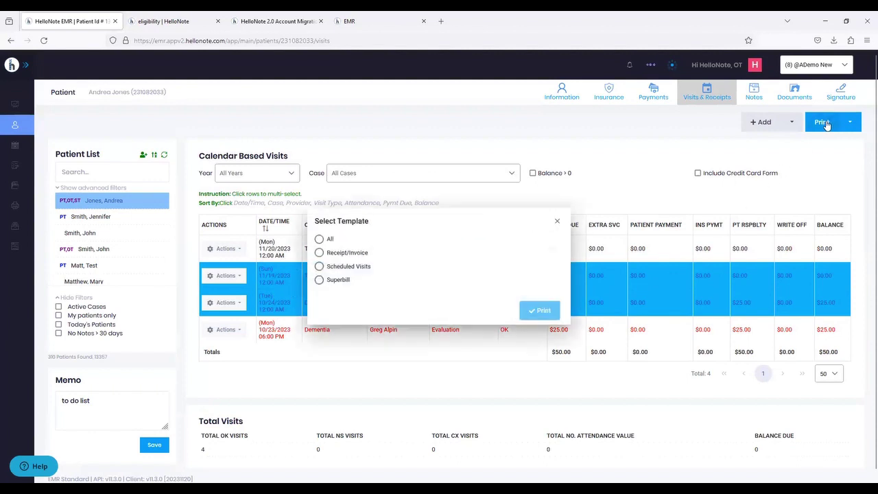
left_click(336, 255)
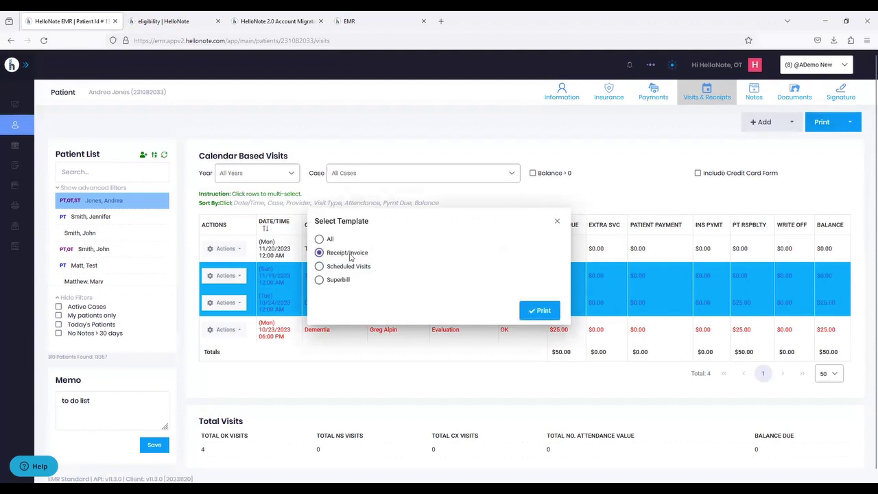
left_click(346, 267)
left_click(338, 281)
left_click(329, 240)
left_click(581, 212)
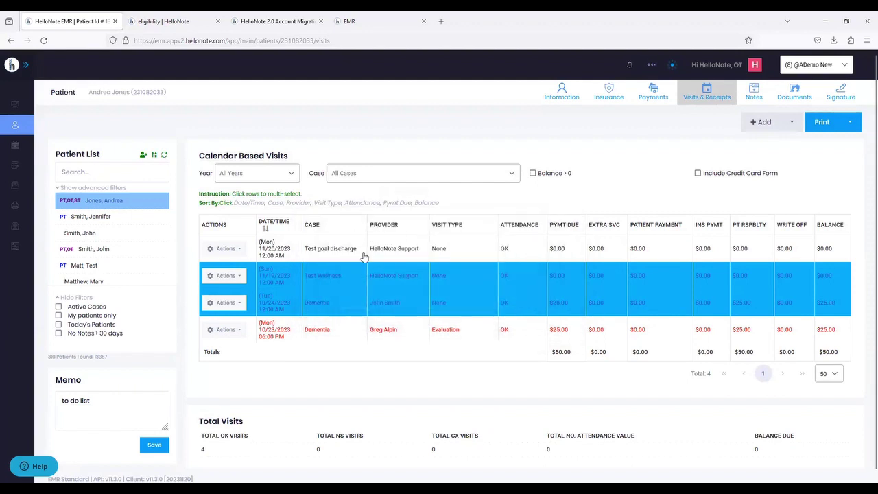
left_click(290, 279)
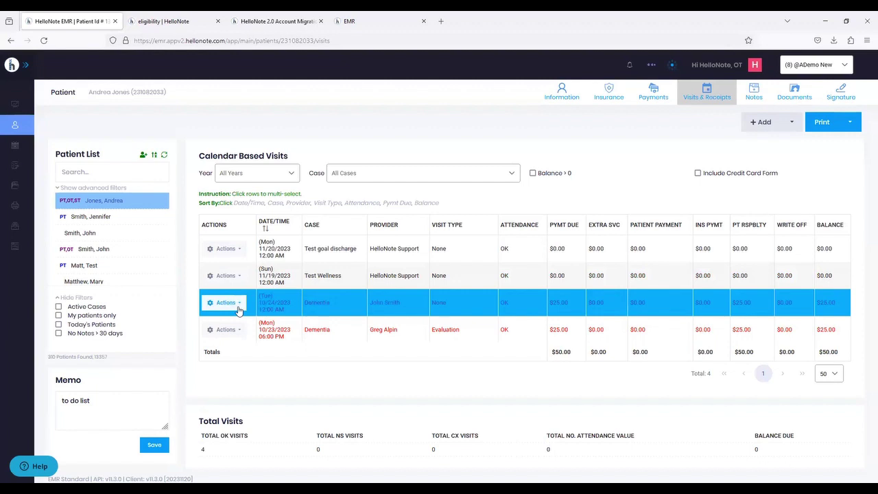
- Start Apply Payment for the 10/24/2023 Dementia visit with Payment Type set to Credit Card
left_click(229, 305)
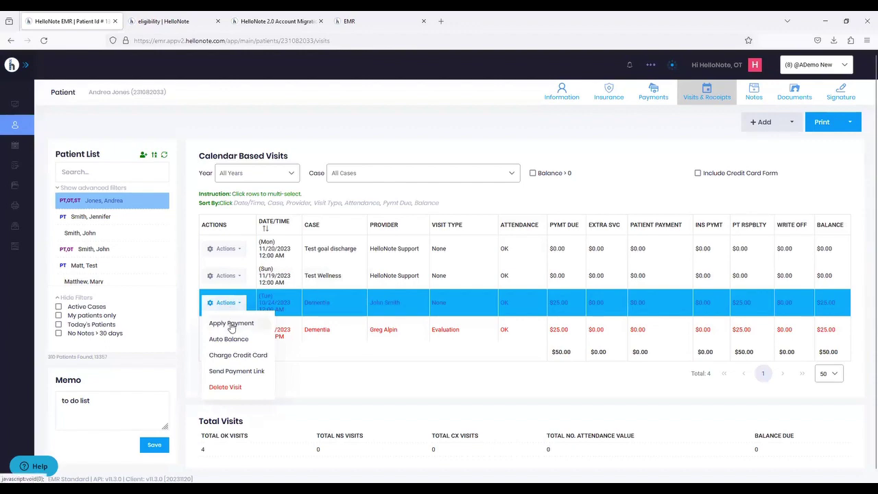
left_click(231, 325)
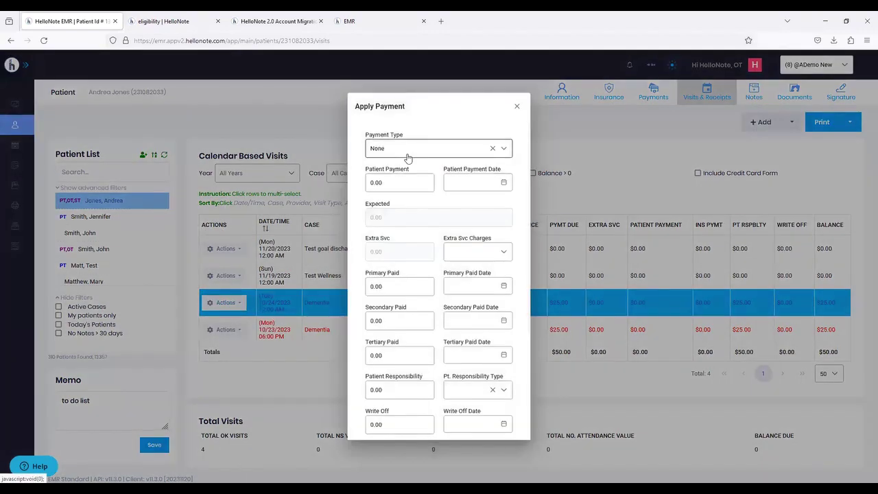
left_click(408, 149)
left_click(387, 221)
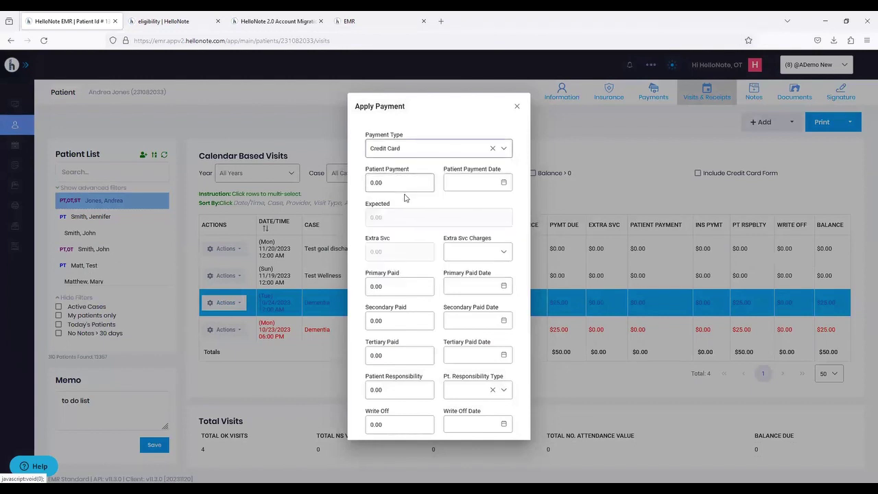
double_click(400, 273)
left_click(402, 273)
scroll(401, 275, "down", 1)
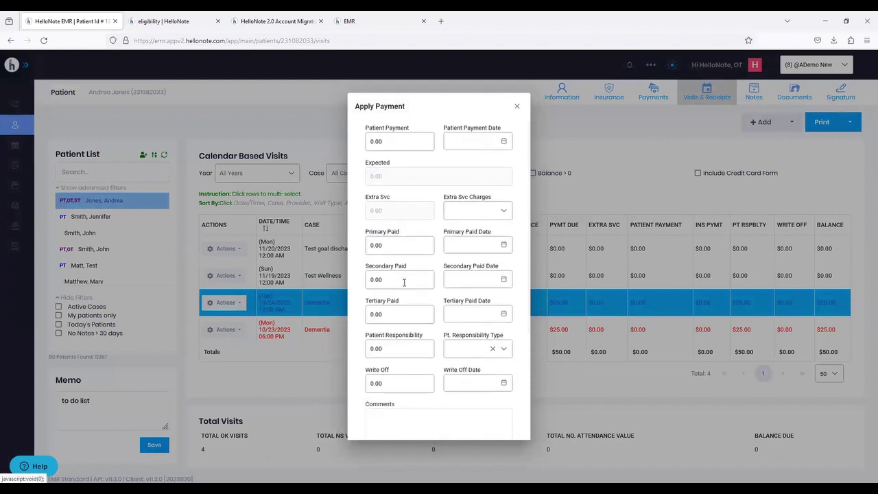
scroll(401, 340, "down", 1)
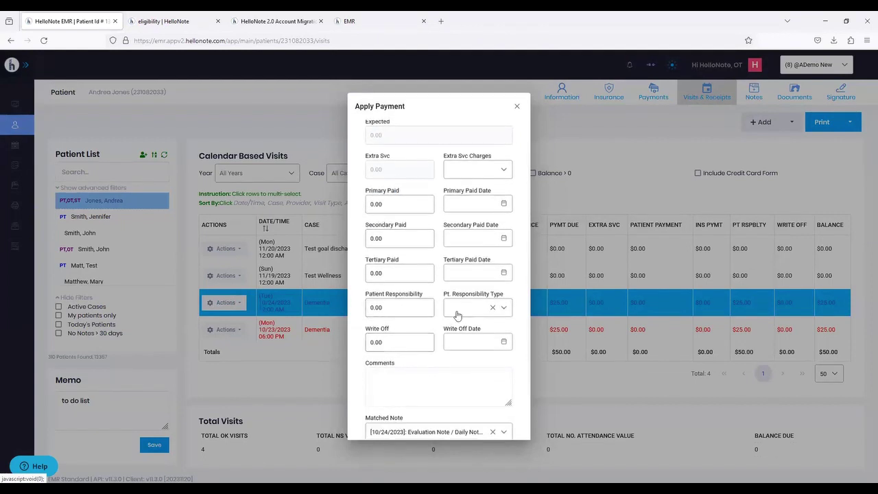
- Check the patient responsibility type options, close the payment form unsaved, and reopen the visit's Actions
left_click(456, 308)
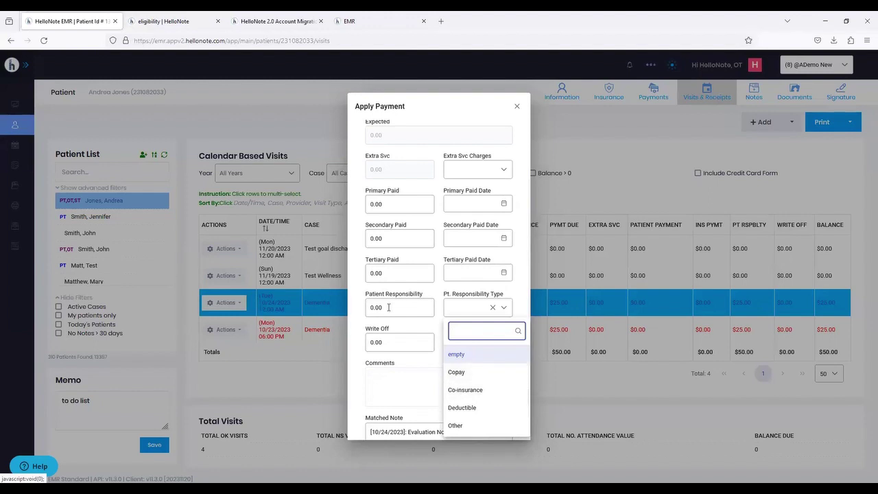
left_click(379, 345)
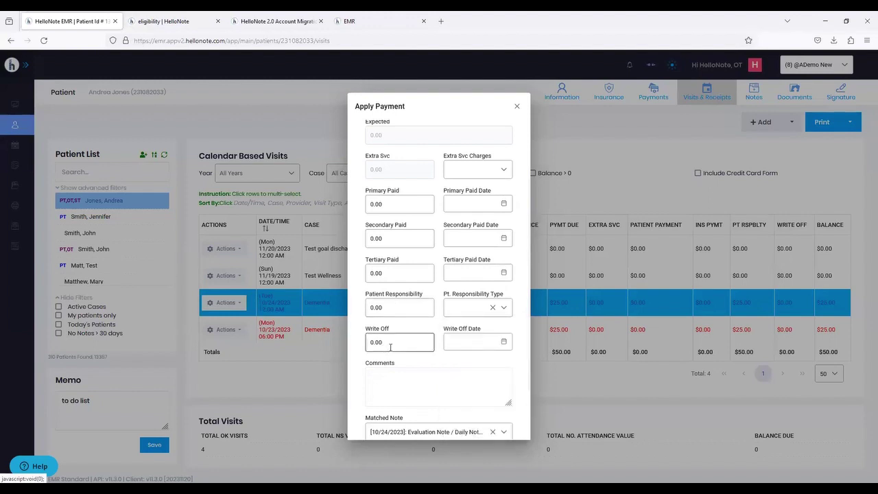
scroll(401, 336, "down", 1)
scroll(405, 327, "up", 3)
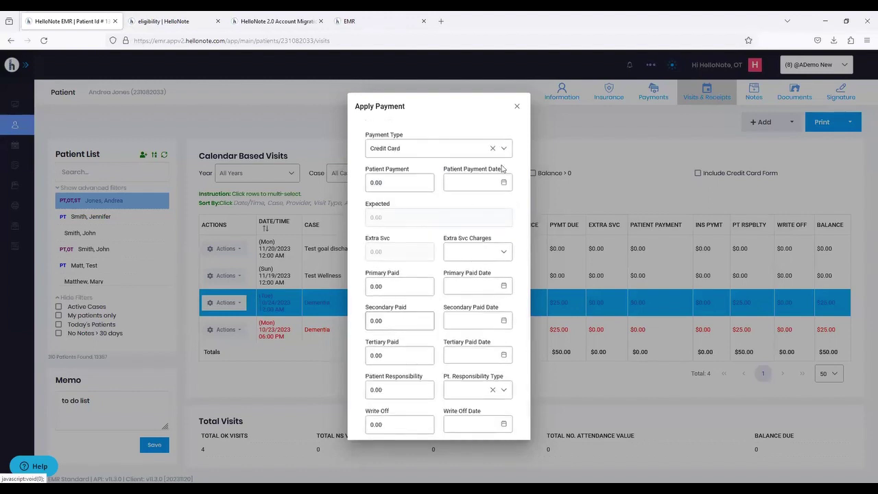
left_click(517, 109)
left_click(228, 303)
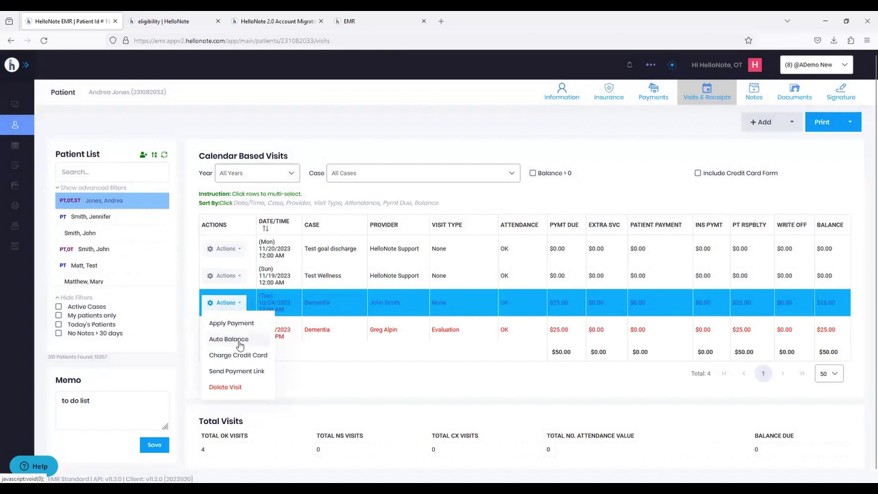
left_click(240, 345)
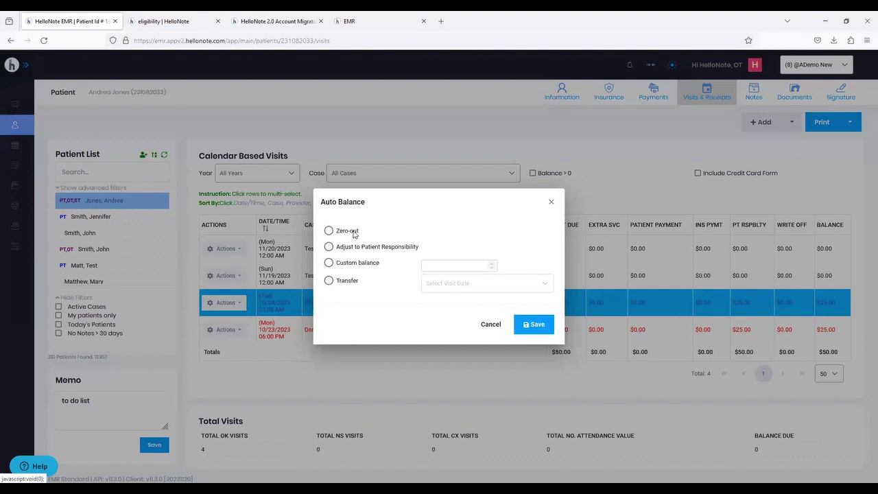
left_click(351, 230)
left_click(550, 205)
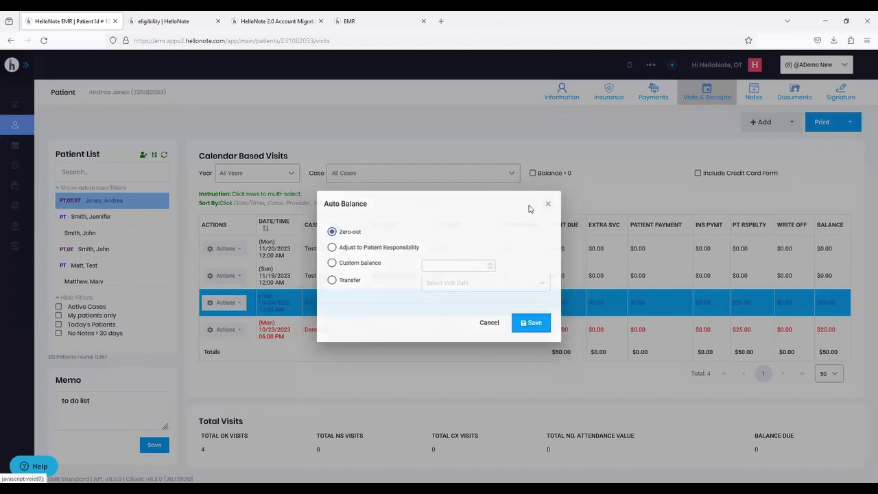
left_click(225, 303)
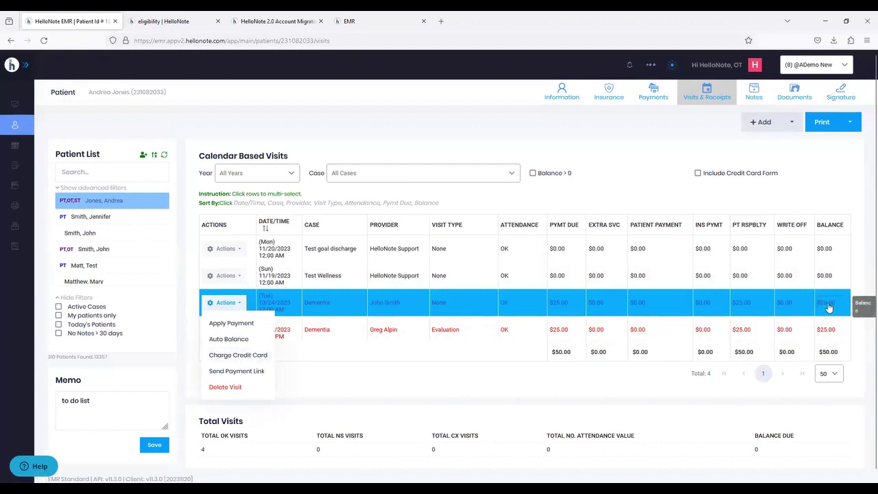
left_click(230, 356)
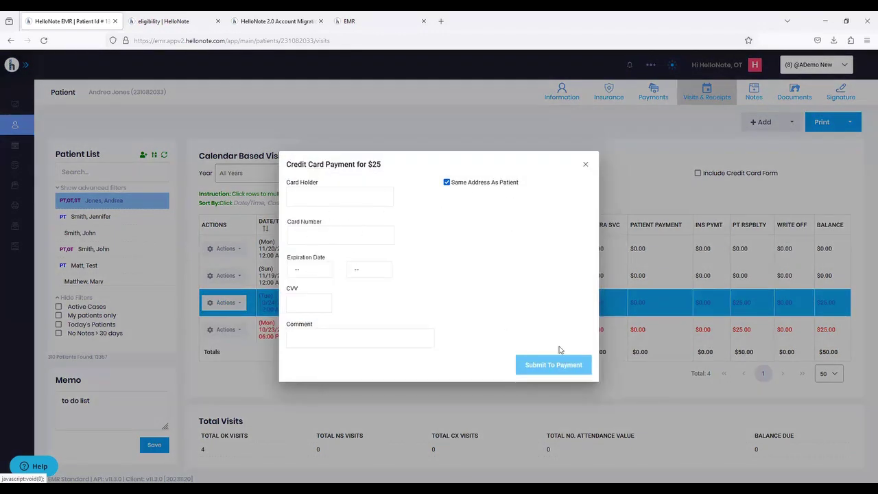
left_click(585, 165)
left_click(233, 303)
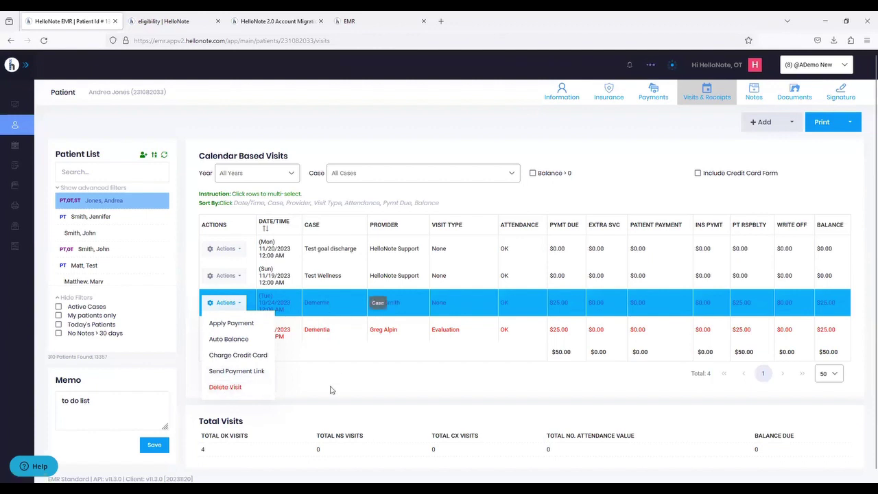
left_click(373, 410)
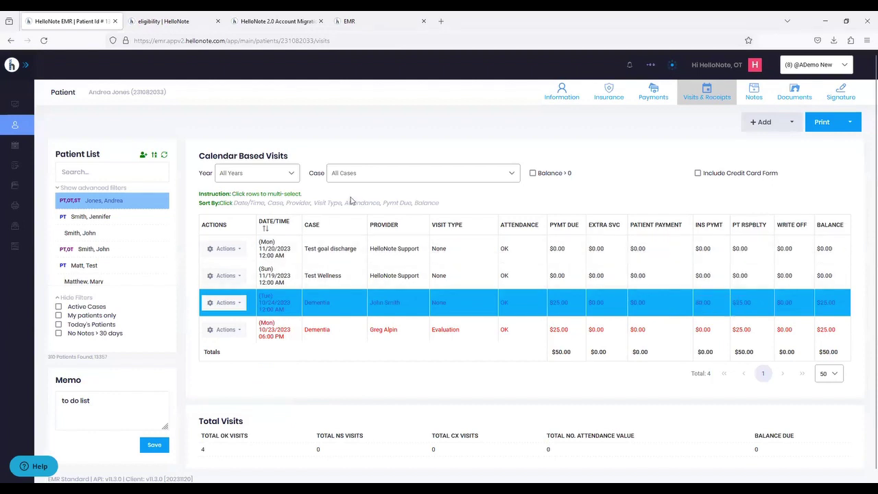
- Look through the Year and Case filter choices without changing them
left_click(255, 176)
left_click(255, 176)
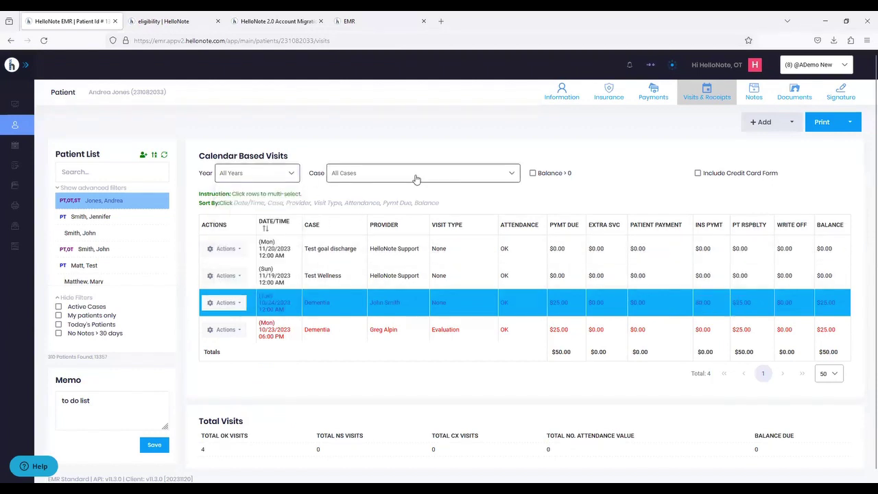
left_click(414, 179)
left_click(411, 177)
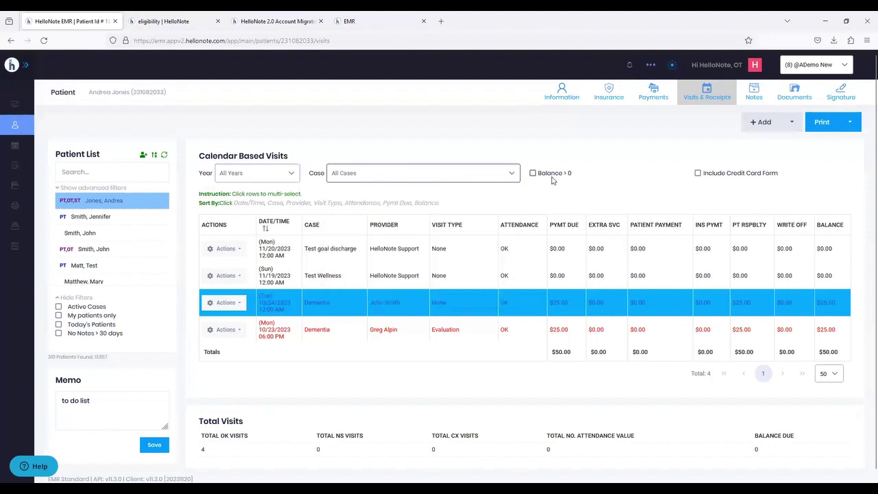
- Turn on Balance > 0, leaving only the 10/24 and 10/23/2023 Dementia visits at $25.00 each
left_click(549, 178)
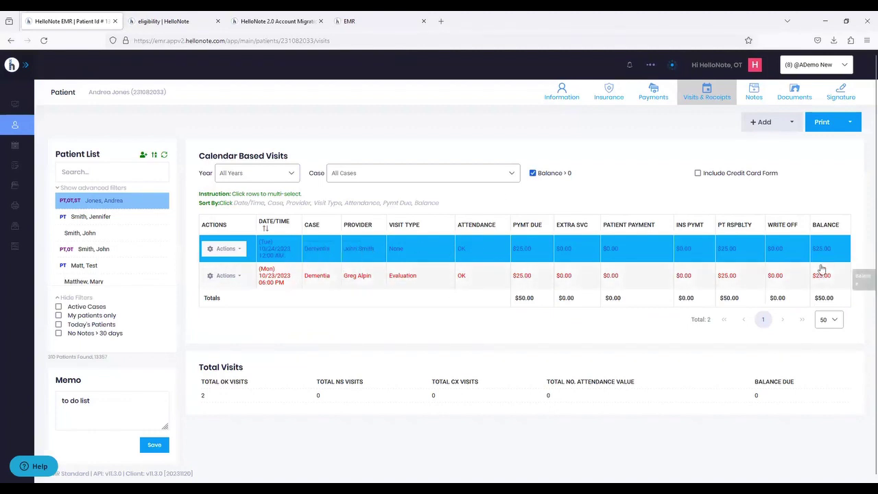
left_click(276, 274)
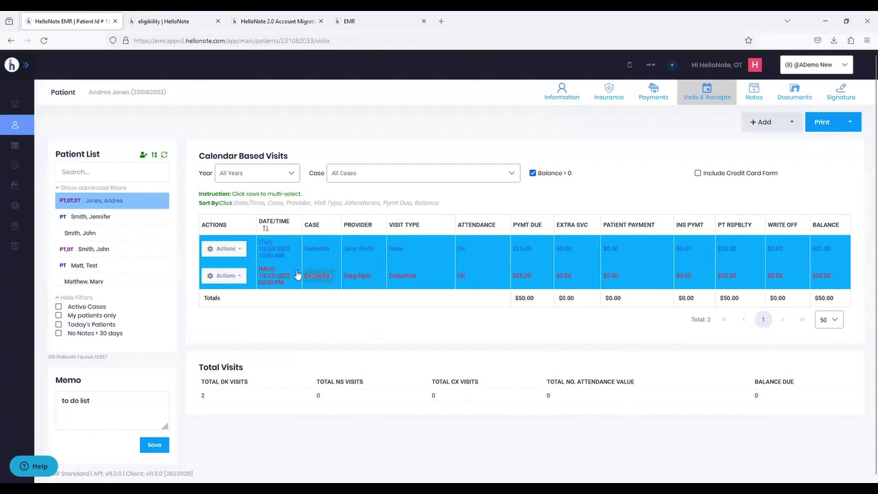
left_click(270, 273)
left_click(319, 254)
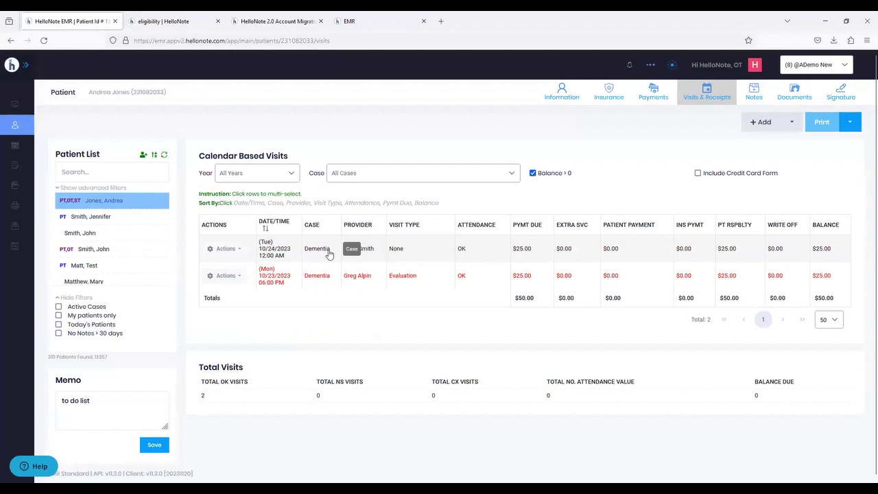
left_click(329, 253)
left_click(329, 252)
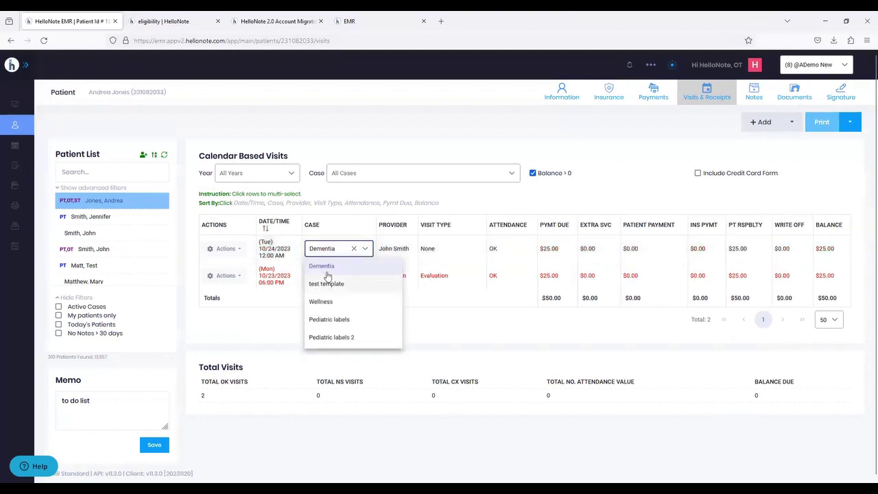
left_click(366, 250)
left_click(394, 252)
left_click(388, 251)
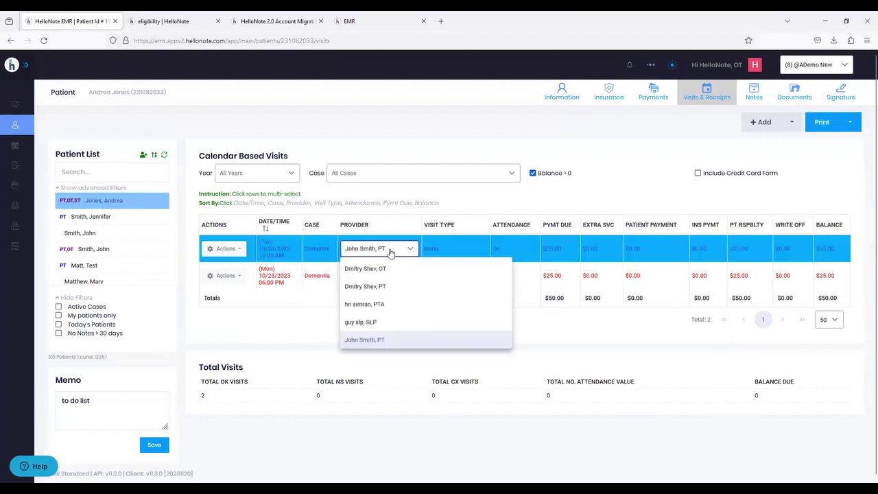
left_click(455, 247)
left_click(443, 249)
left_click(441, 251)
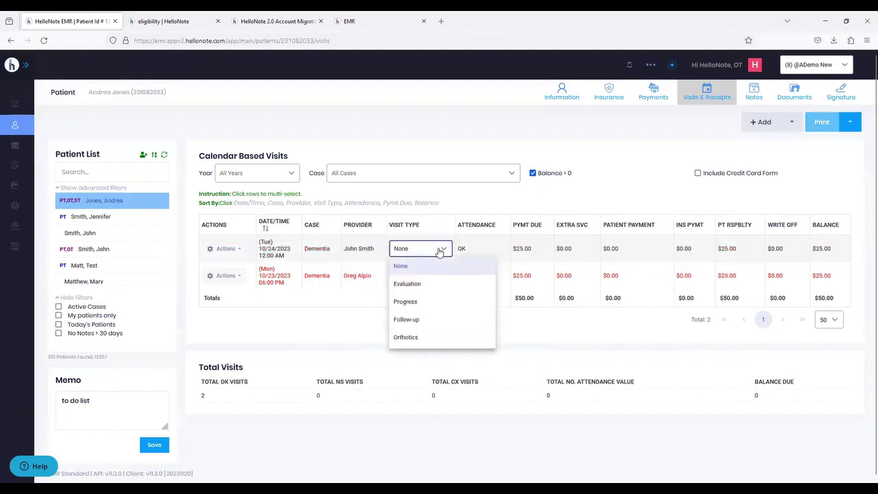
left_click(471, 254)
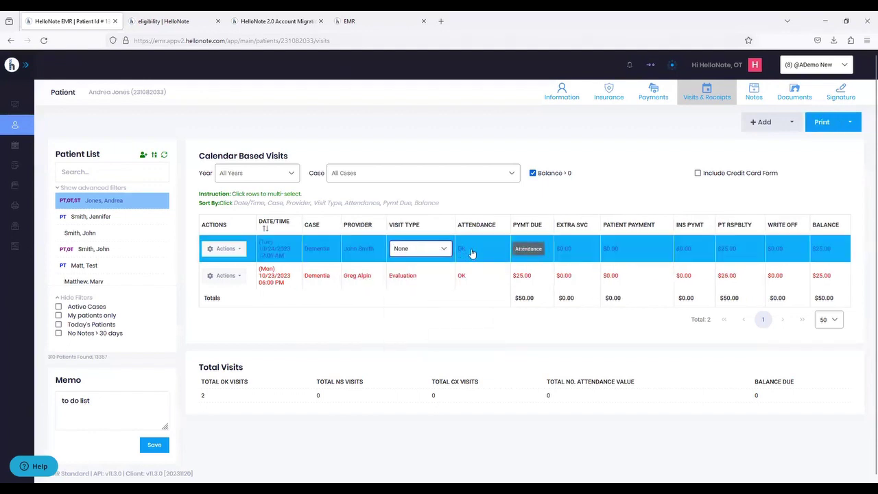
left_click(473, 255)
left_click(473, 255)
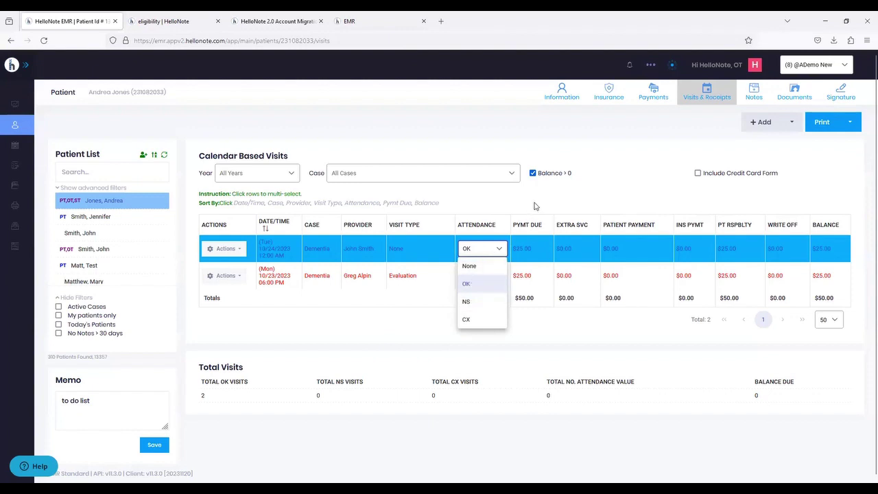
left_click(557, 202)
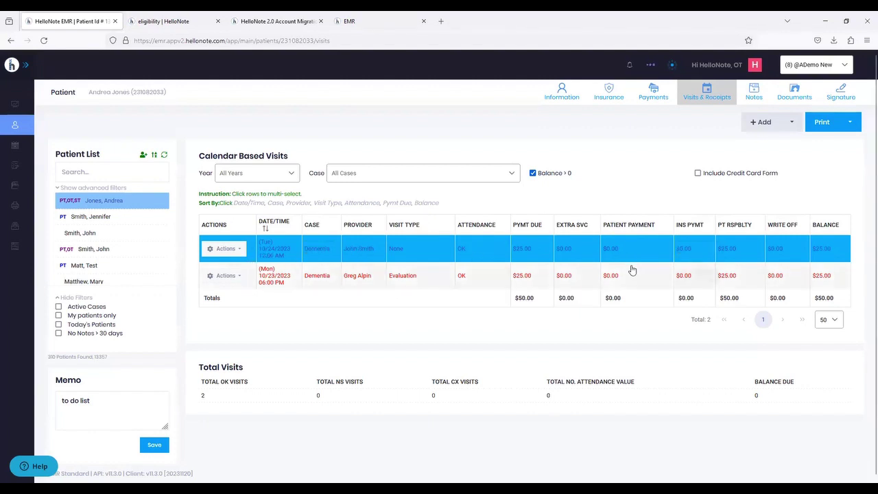
left_click(762, 127)
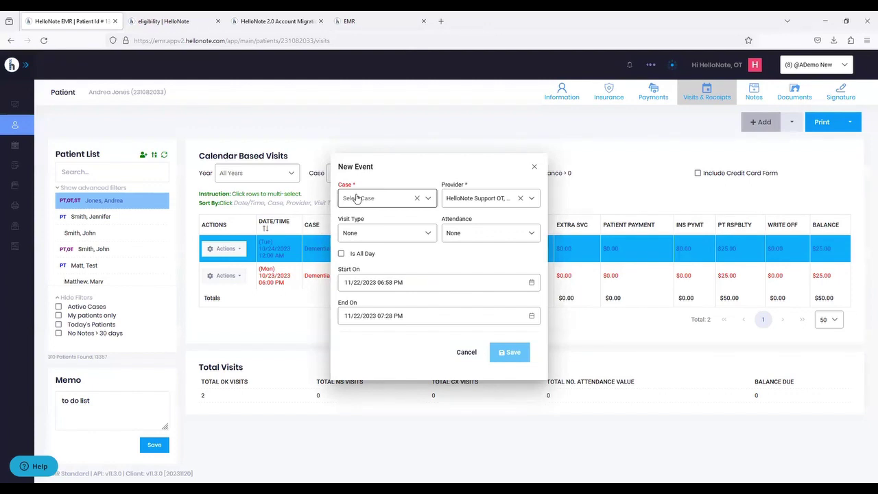
left_click(534, 167)
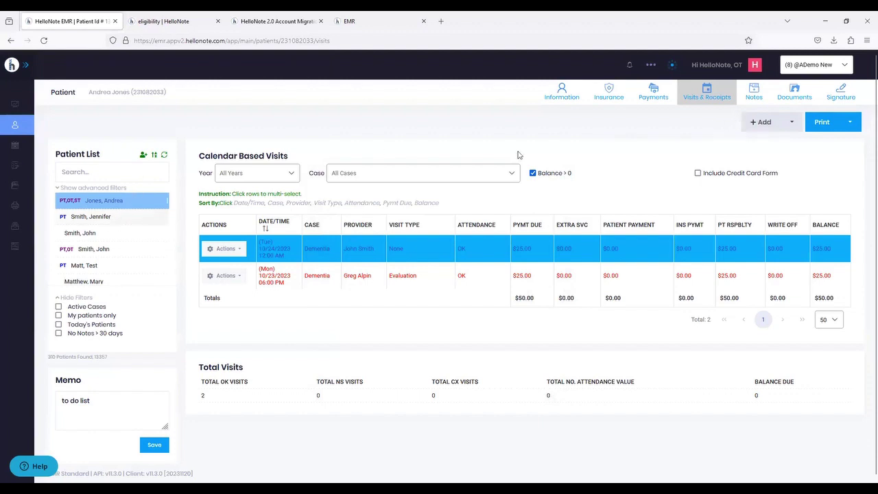
- Select the high-fall-risk patient, dismiss her alert, and show her Dementia and Self Pay cases
left_click(134, 215)
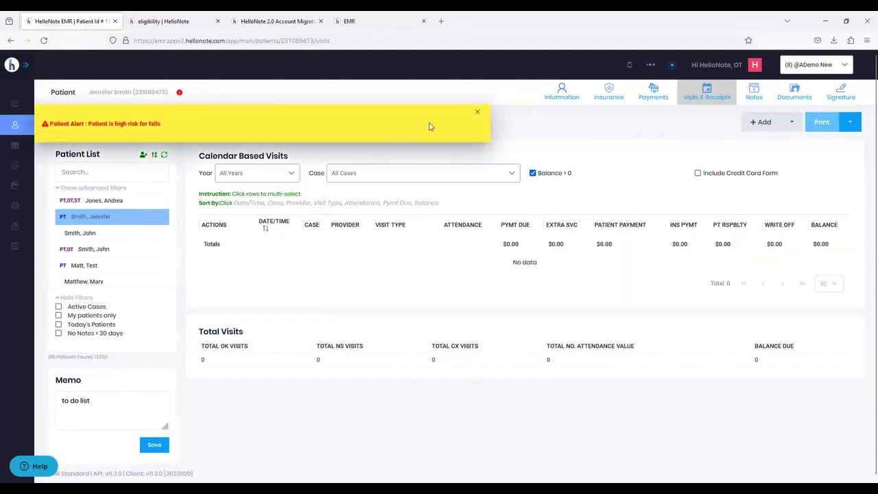
left_click(476, 111)
left_click(751, 93)
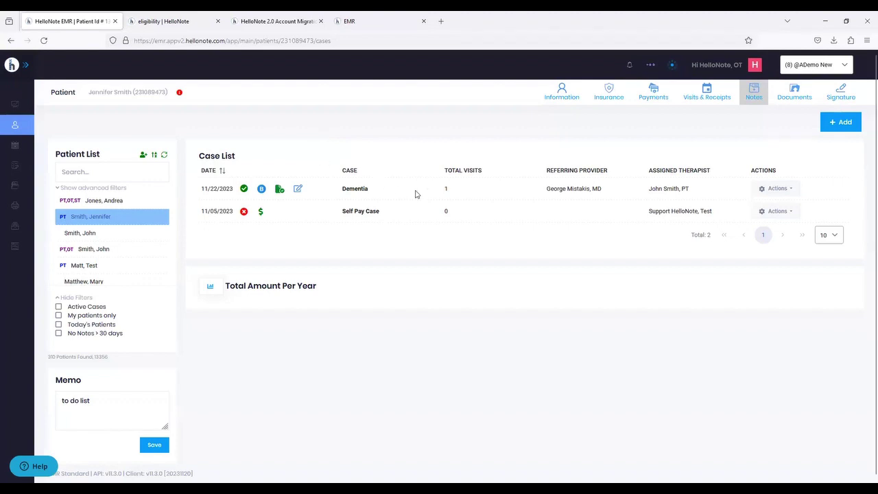
- Choose Update Case for the Dementia case, showing Medicare Part B as primary insurance
left_click(775, 189)
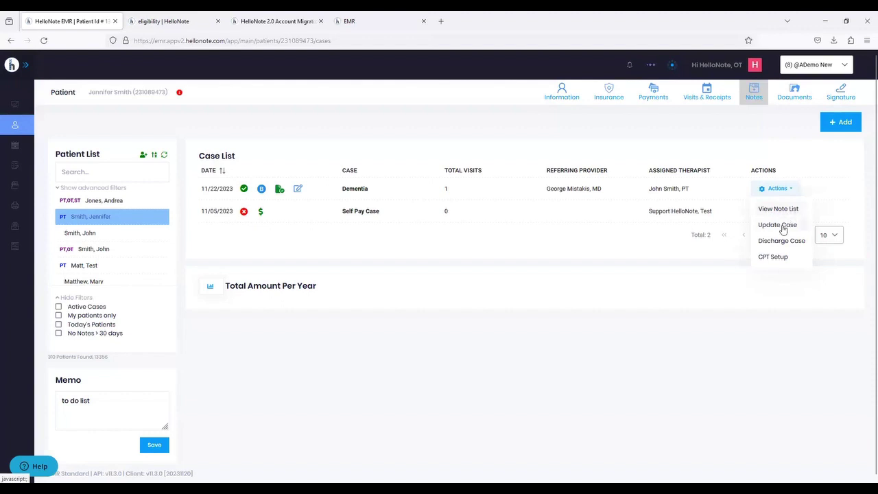
left_click(783, 228)
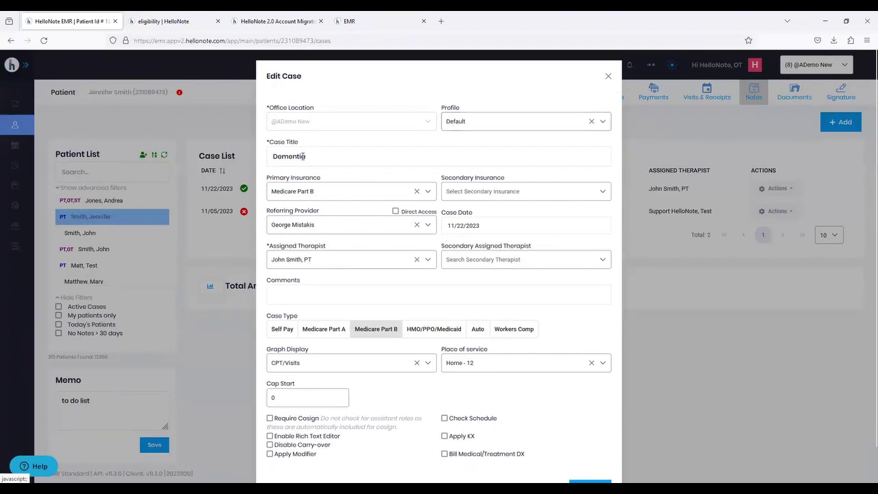
- Toggle Direct Access on and off, look through the Edit Case form, then cancel unsaved
scroll(303, 156, "down", 1)
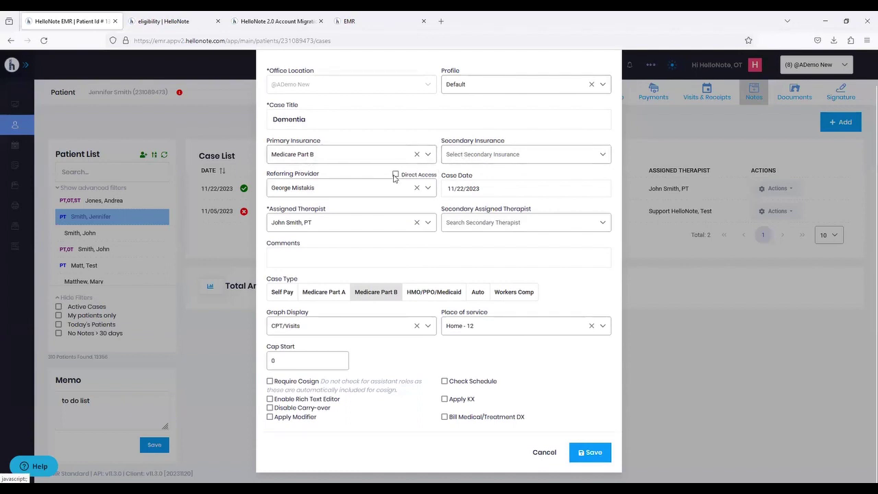
mouse_move(395, 178)
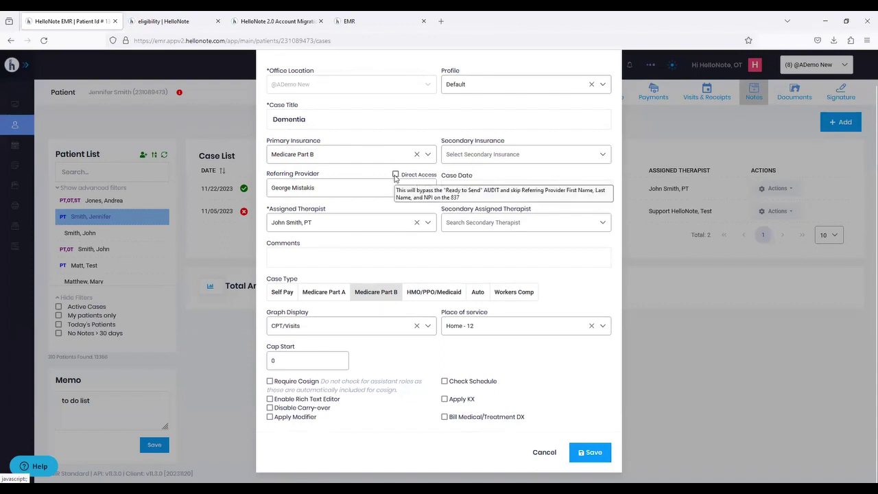
left_click(395, 175)
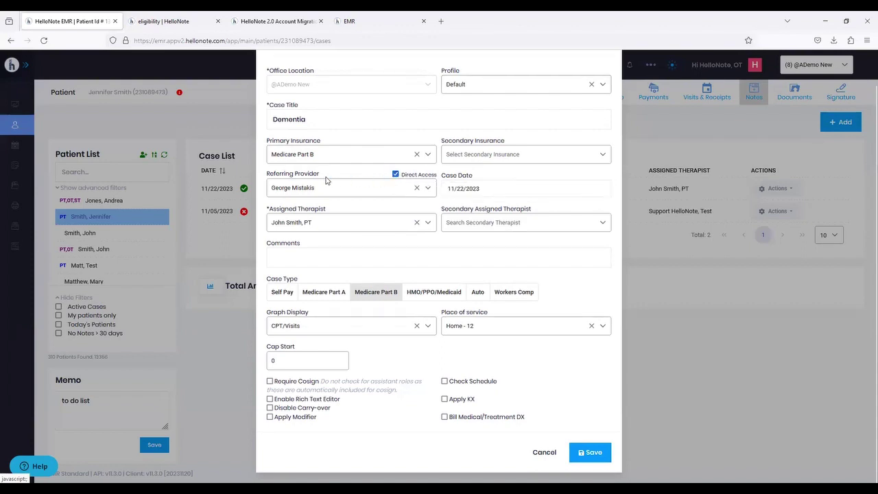
left_click(394, 175)
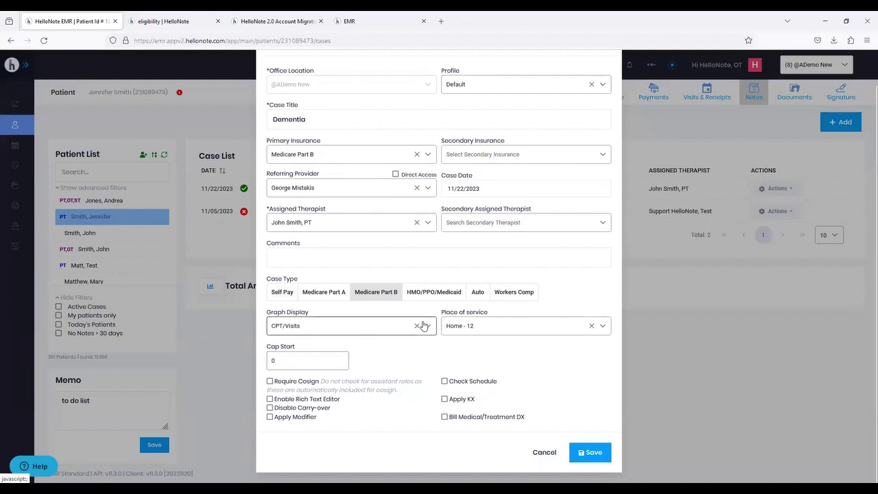
scroll(423, 325, "up", 2)
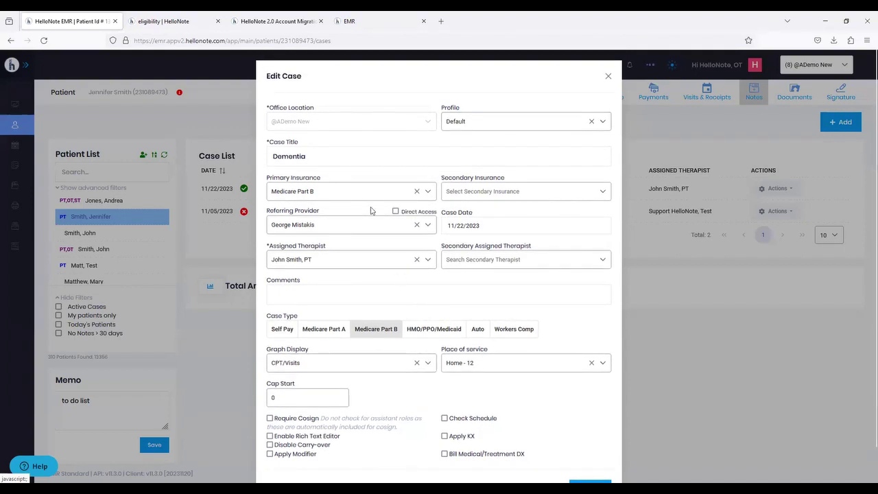
scroll(370, 210, "down", 2)
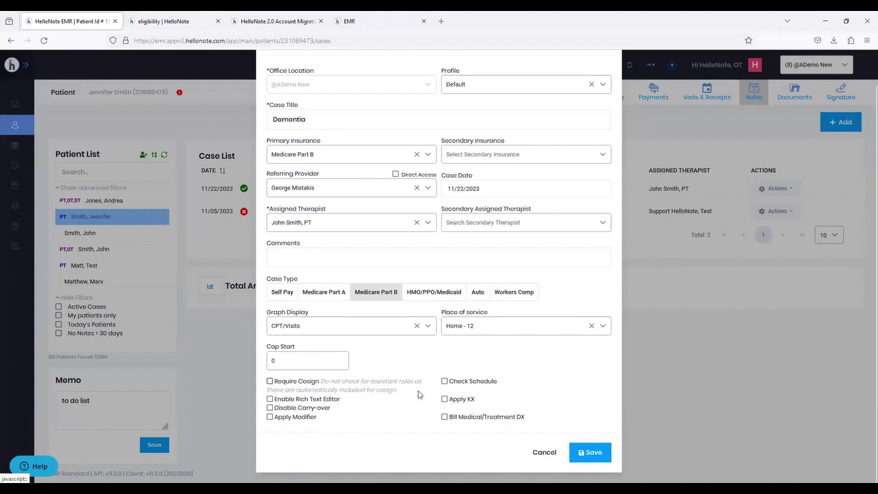
scroll(419, 390, "up", 1)
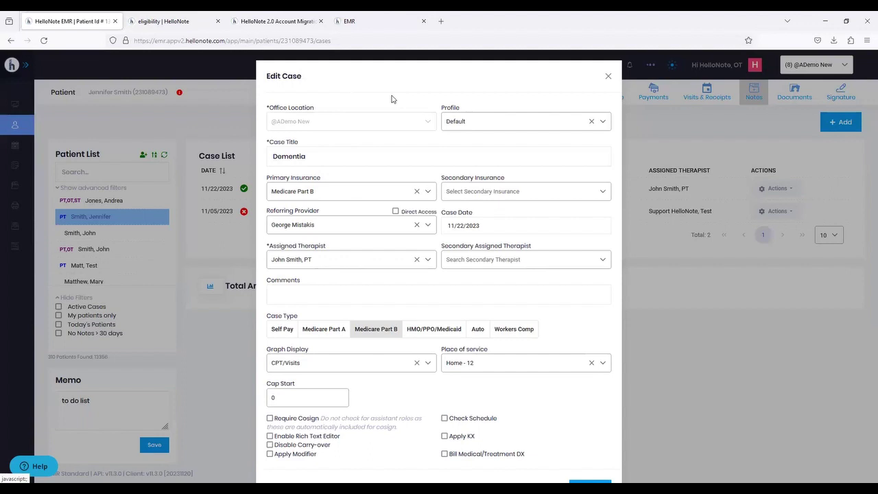
scroll(487, 233, "down", 1)
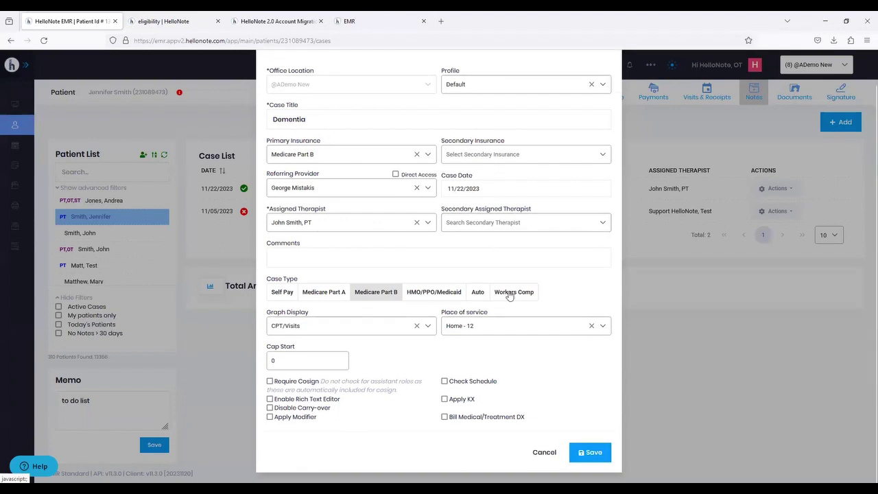
left_click(543, 453)
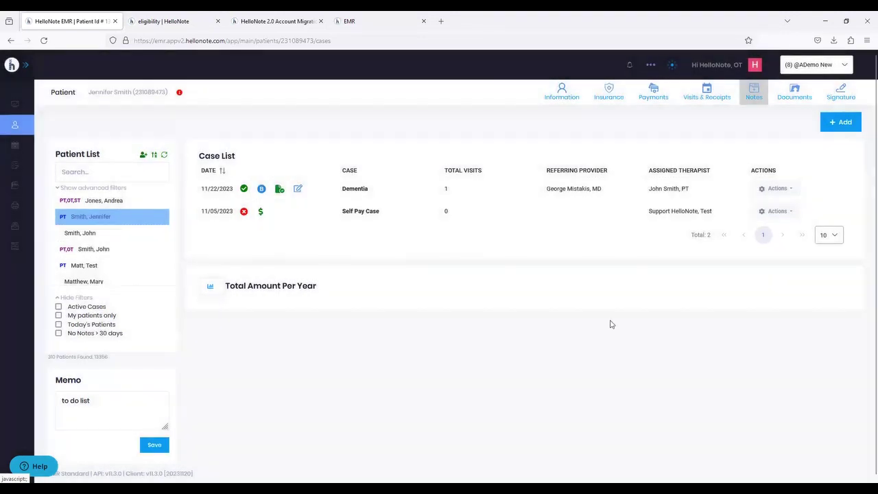
- Open the Dementia case's note list, view Group Actions > Note Manager, and close it unchanged
left_click(781, 188)
left_click(771, 211)
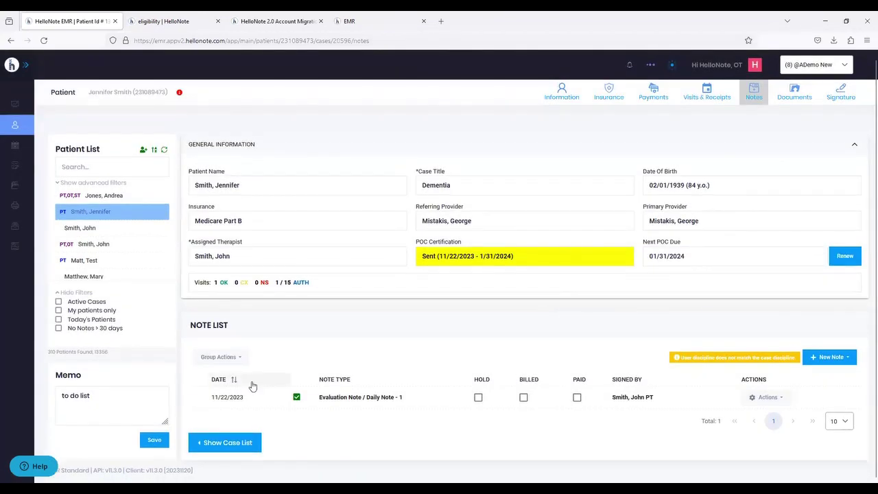
left_click(219, 356)
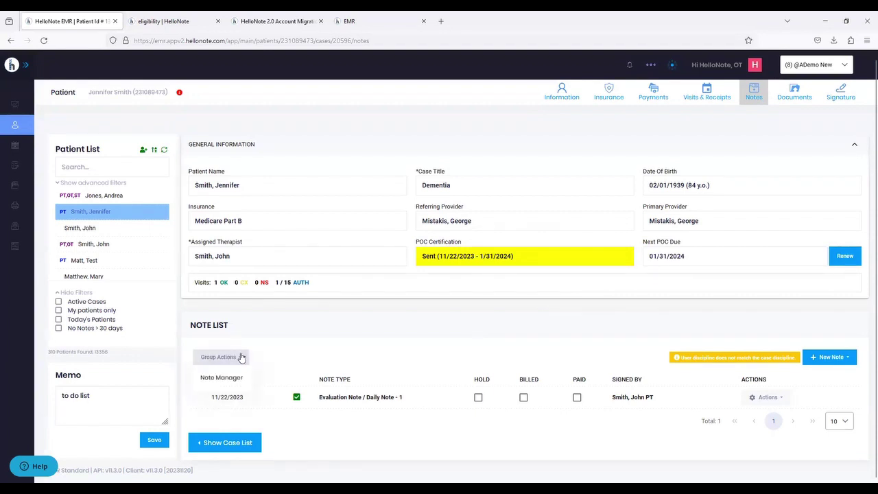
left_click(228, 379)
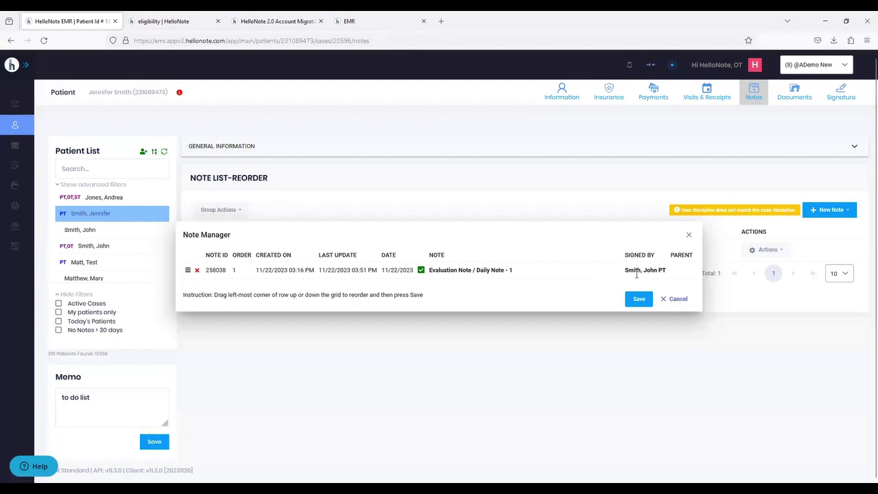
left_click(689, 235)
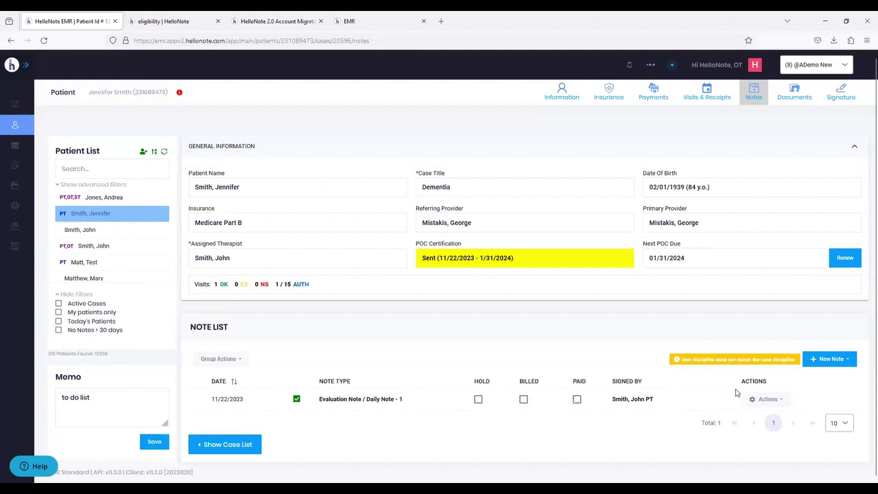
- Open the 11/22/2023 Evaluation Note and view its Functional Deficits section
left_click(765, 401)
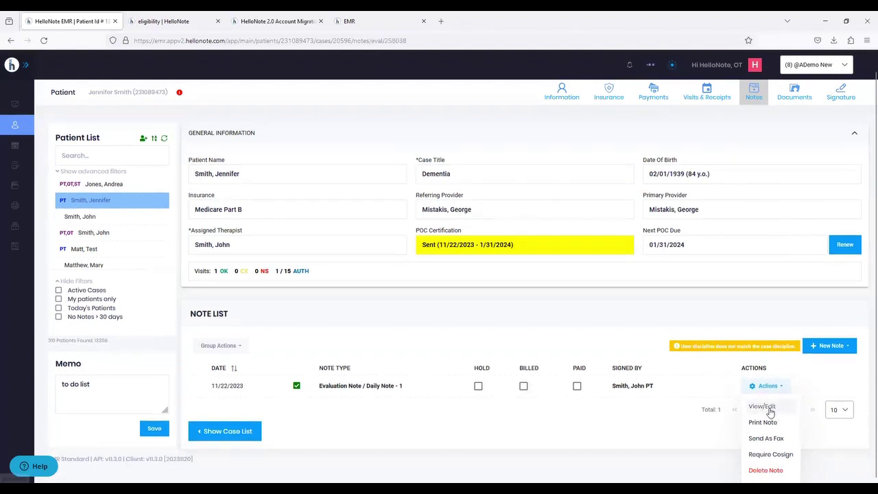
left_click(770, 408)
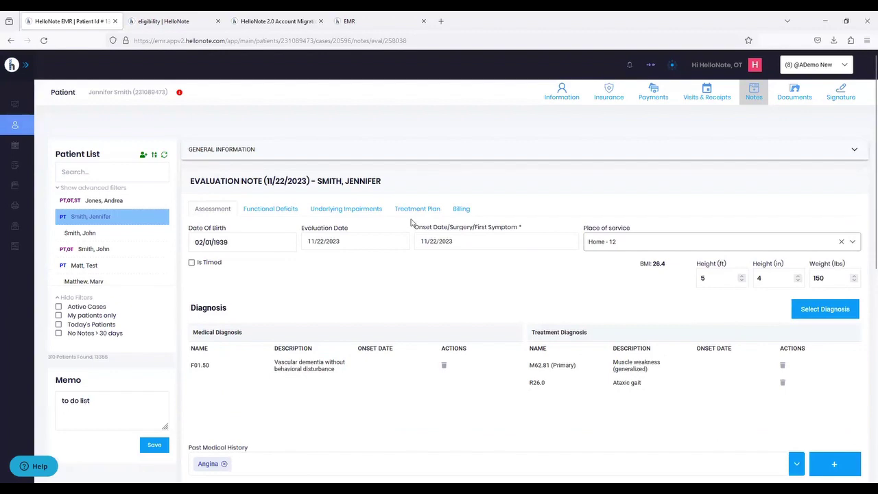
scroll(404, 242, "down", 1)
scroll(404, 242, "down", 3)
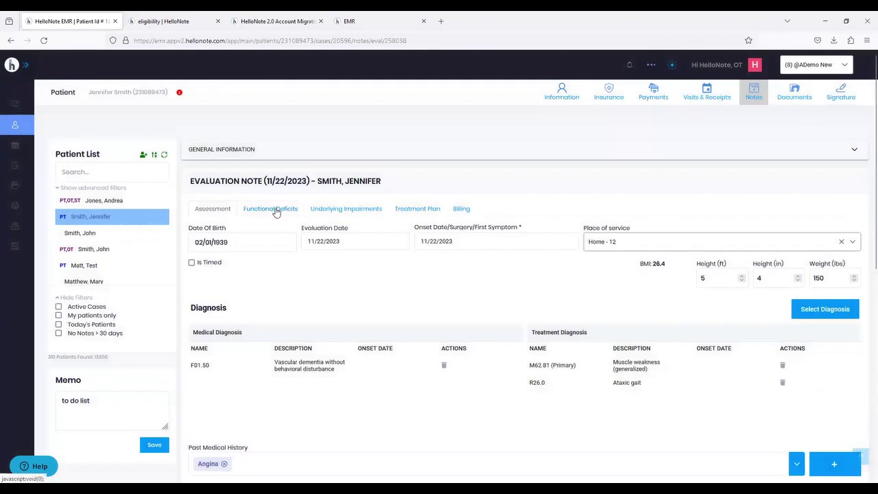
scroll(323, 227, "down", 6)
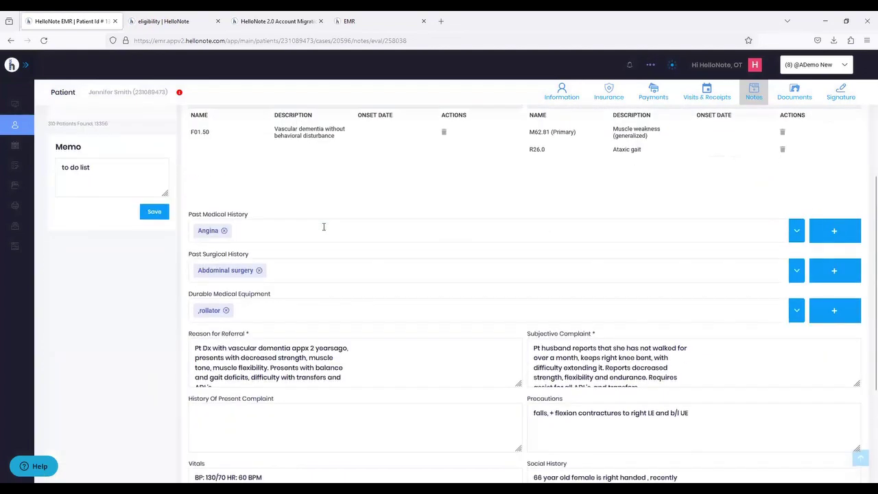
scroll(323, 227, "up", 6)
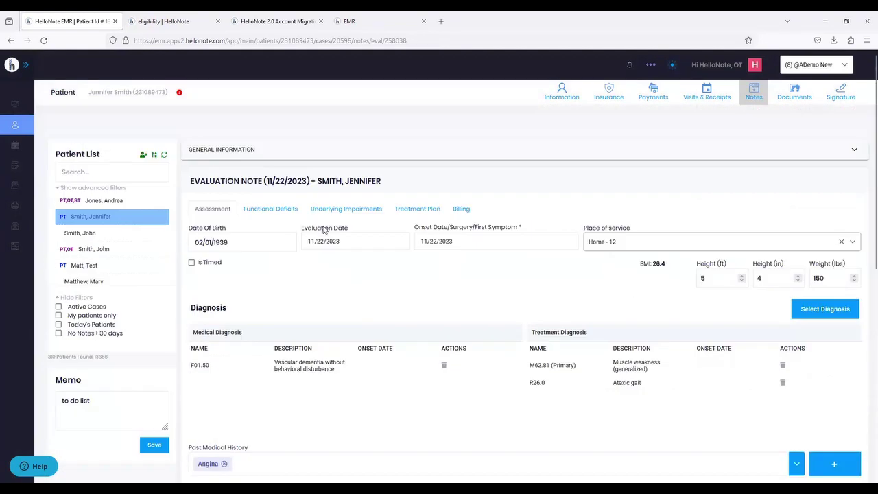
left_click(273, 216)
scroll(412, 218, "down", 4)
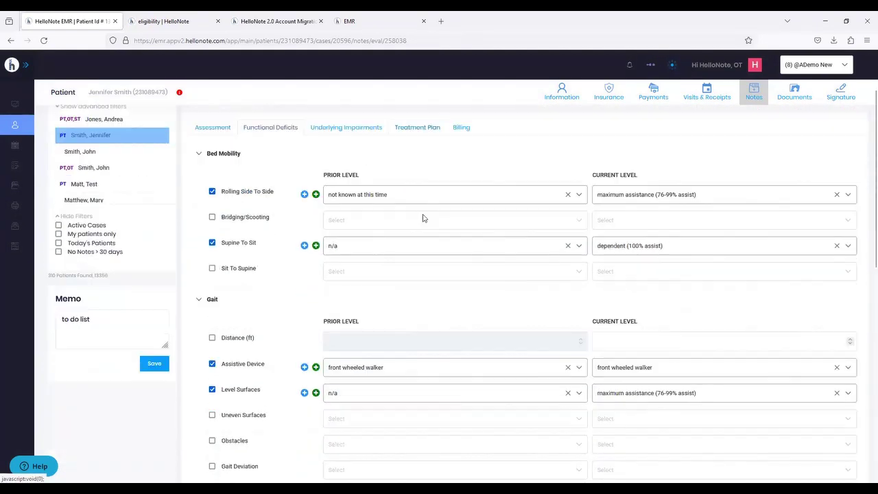
scroll(423, 219, "up", 4)
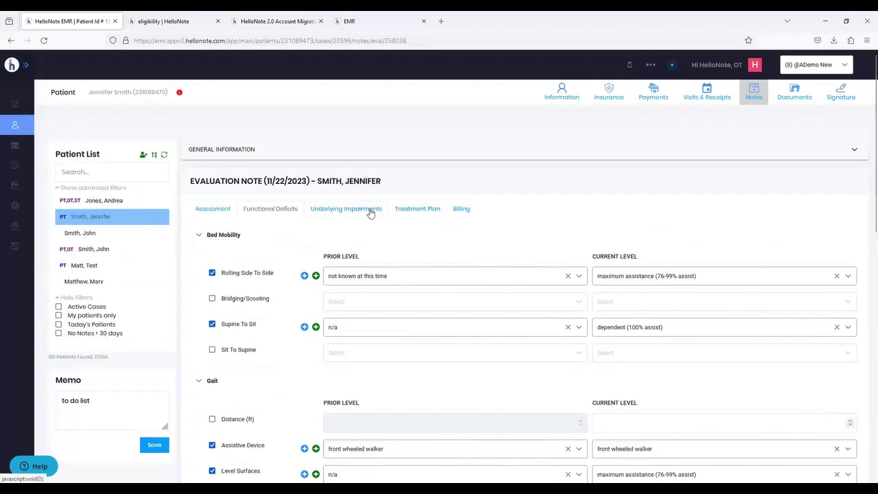
- Review the Underlying Impairments section, expanding the LEFS test to see its answers
left_click(371, 210)
scroll(534, 222, "down", 20)
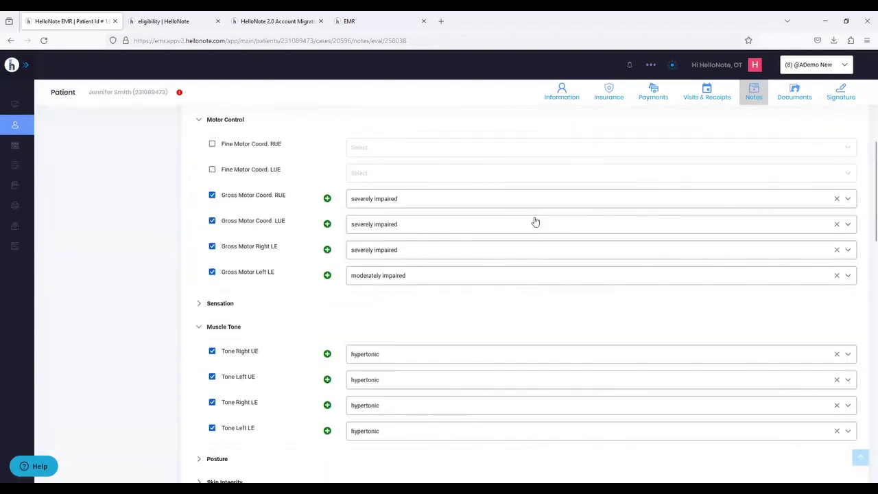
scroll(534, 220, "down", 10)
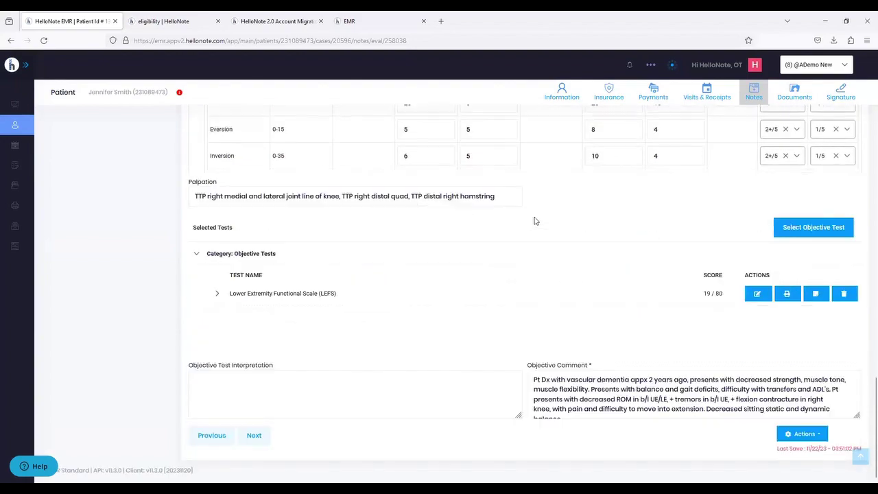
scroll(495, 274, "up", 6)
scroll(495, 274, "up", 15)
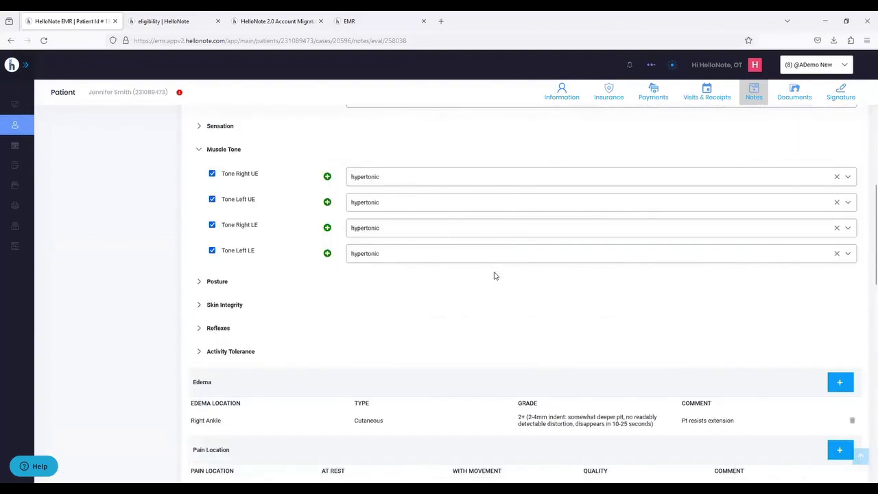
scroll(495, 275, "down", 20)
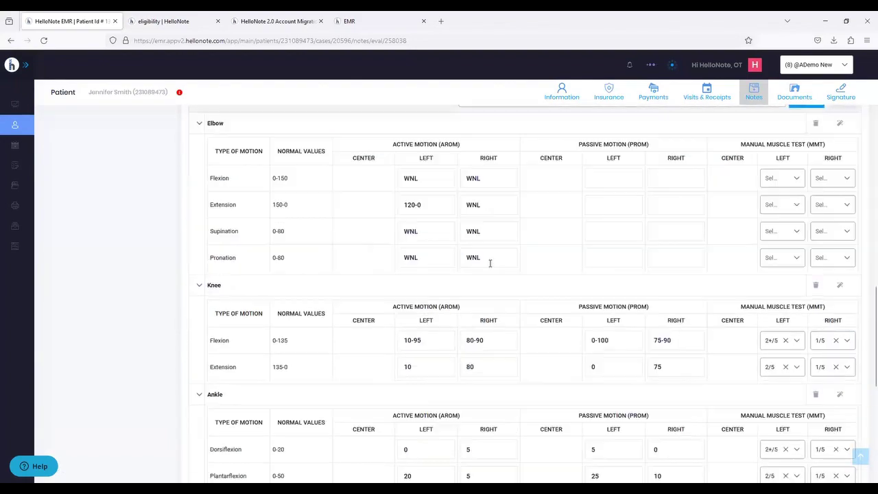
scroll(336, 314, "down", 2)
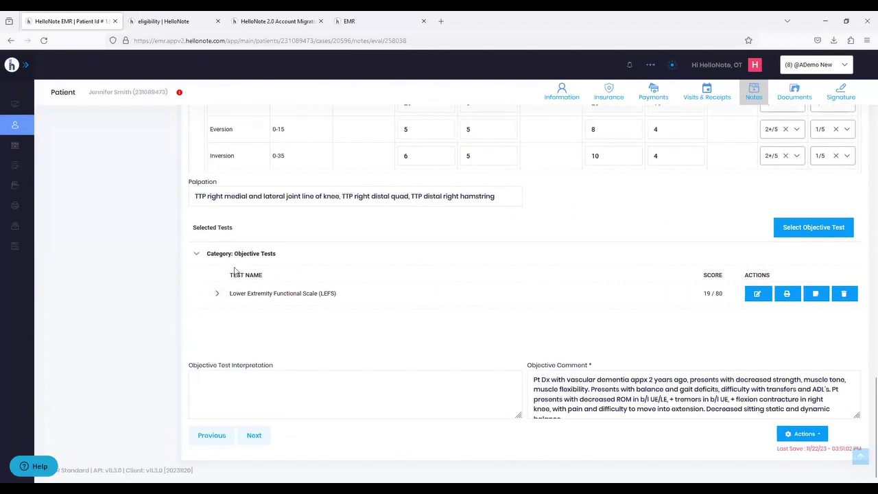
left_click(218, 296)
scroll(374, 304, "down", 1)
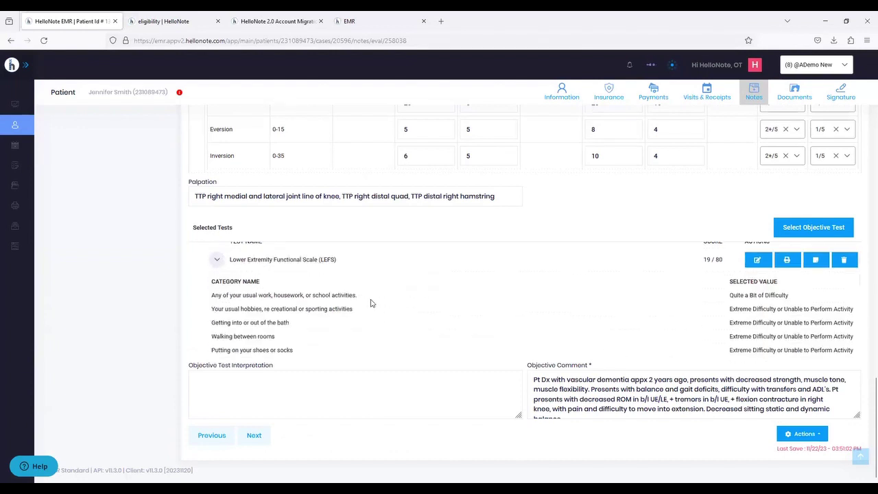
scroll(372, 303, "down", 6)
scroll(380, 301, "up", 3)
scroll(375, 302, "up", 5)
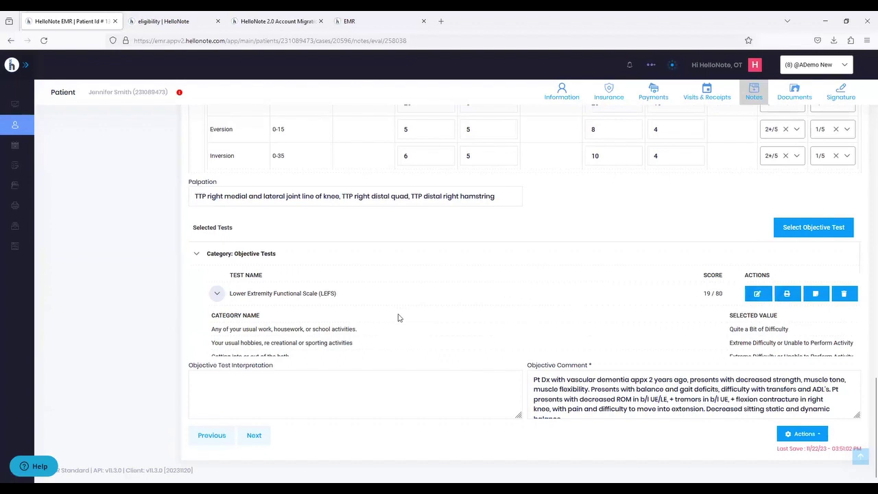
scroll(413, 309, "down", 3)
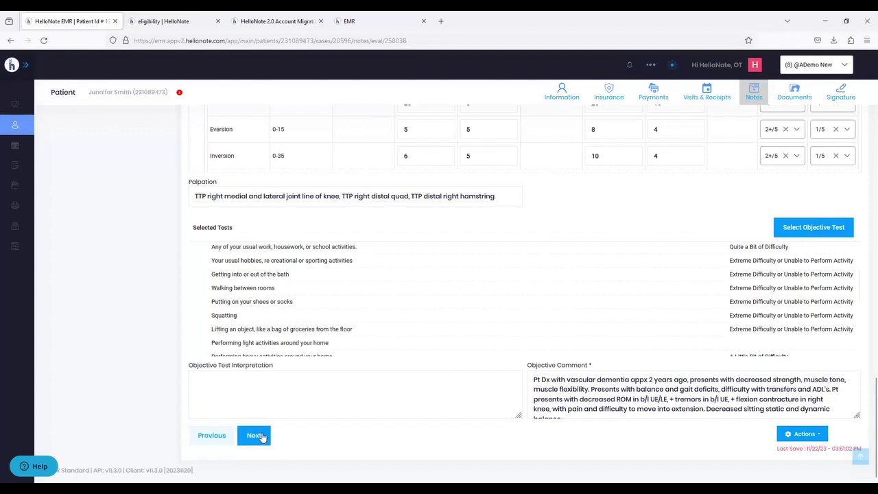
- Move to the Treatment Plan, then Billing: 30 timed, 45 untimed minutes, 3 units
left_click(254, 435)
scroll(344, 357, "up", 5)
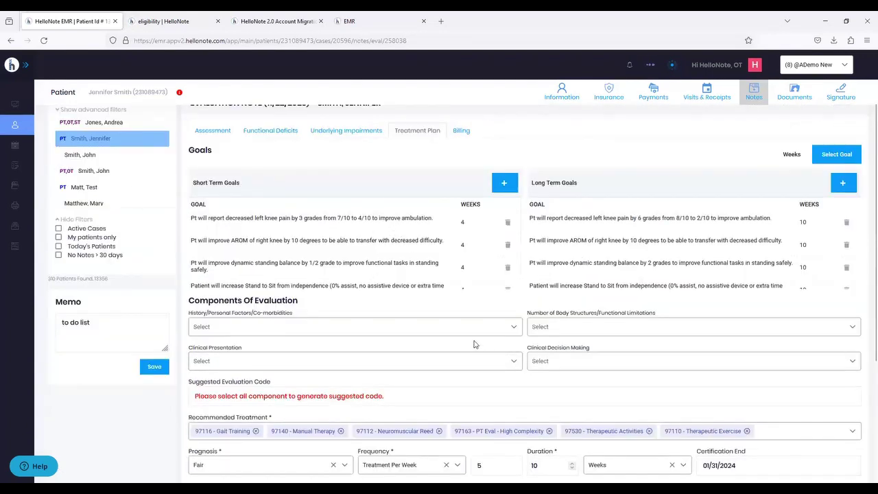
scroll(480, 346, "down", 3)
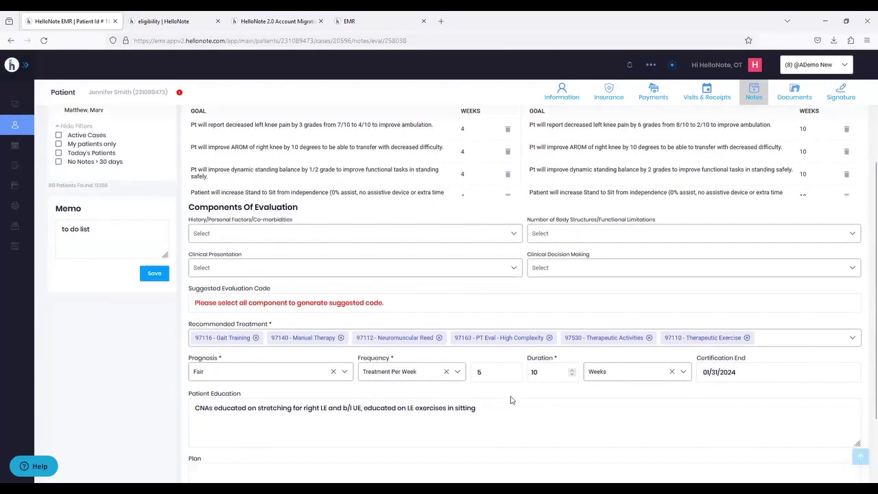
scroll(510, 400, "up", 5)
left_click(461, 208)
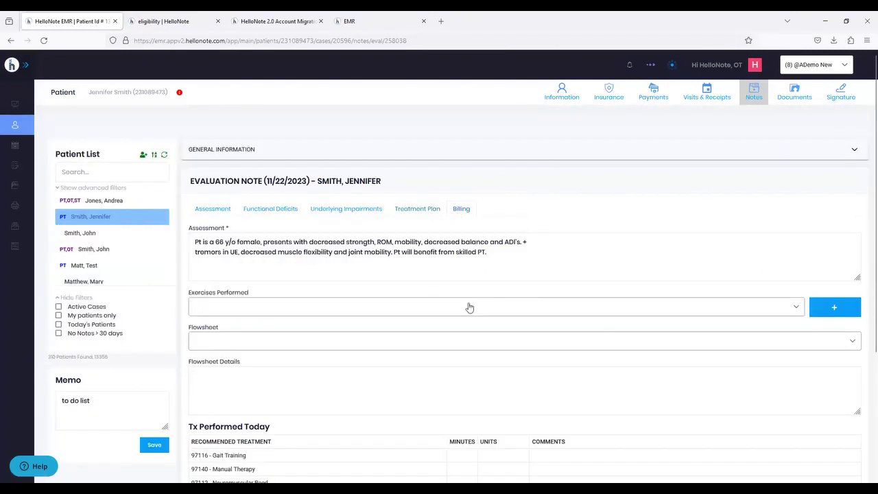
scroll(439, 309, "down", 2)
scroll(384, 339, "down", 3)
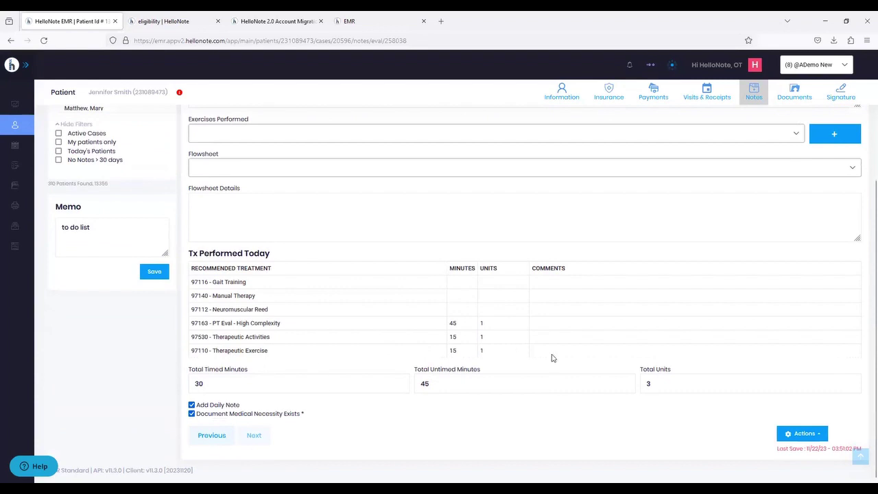
scroll(482, 348, "up", 5)
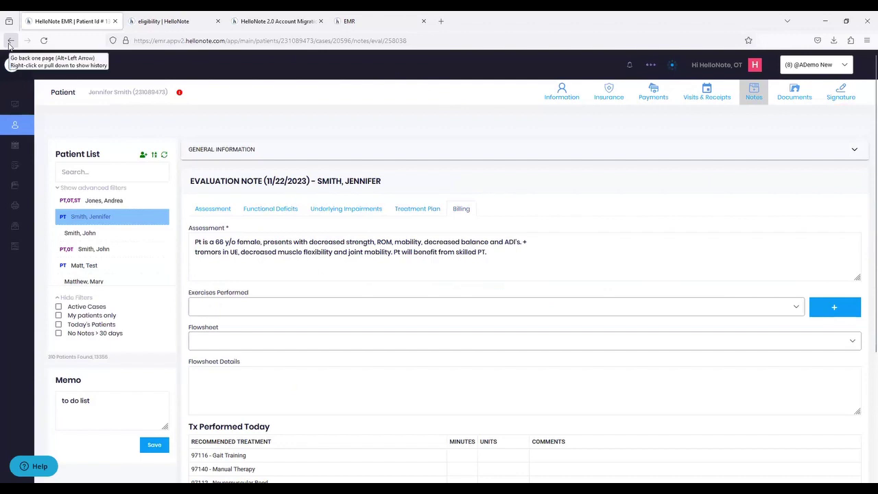
- Return to the note list, reopen the Evaluation Note via View/Edit, then go back again
left_click(10, 43)
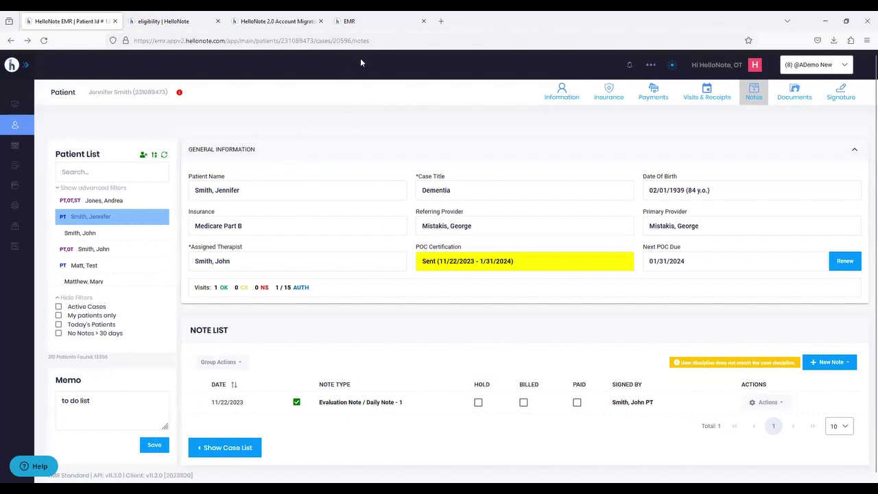
left_click(763, 402)
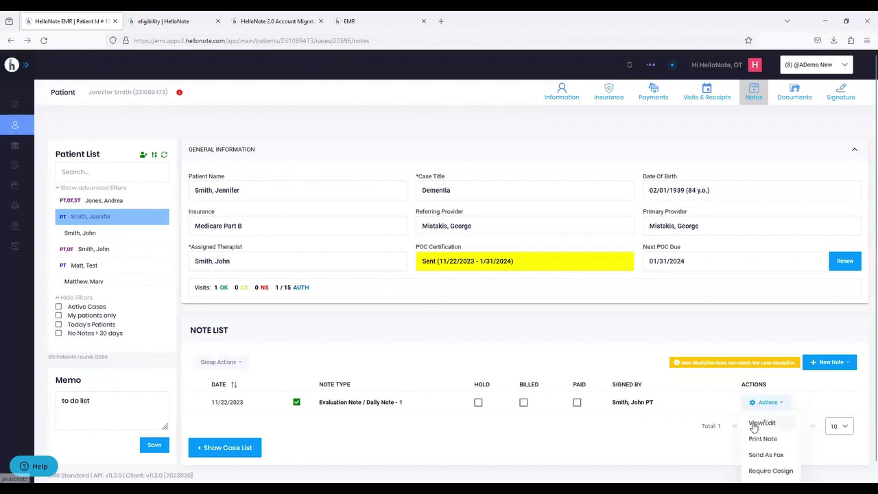
left_click(760, 423)
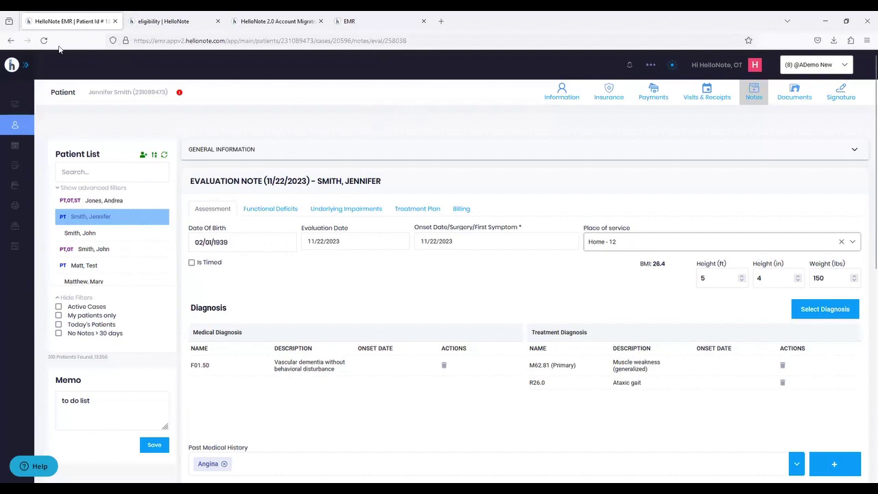
left_click(11, 42)
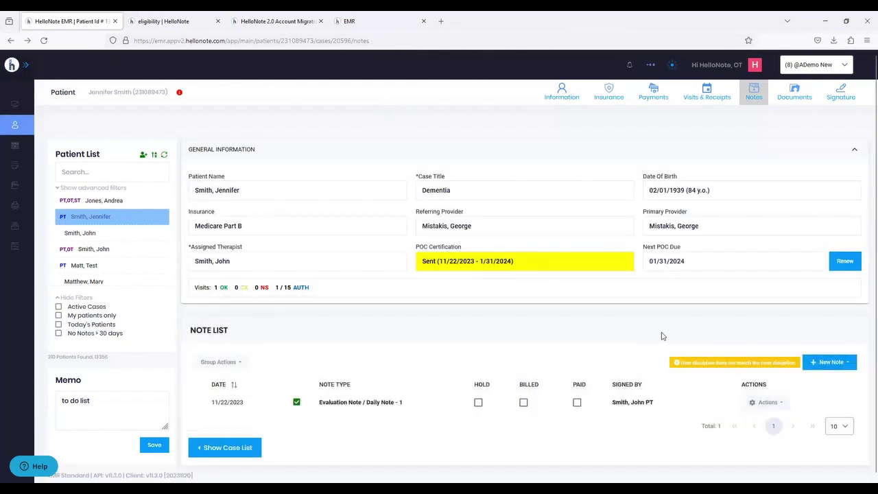
left_click(838, 268)
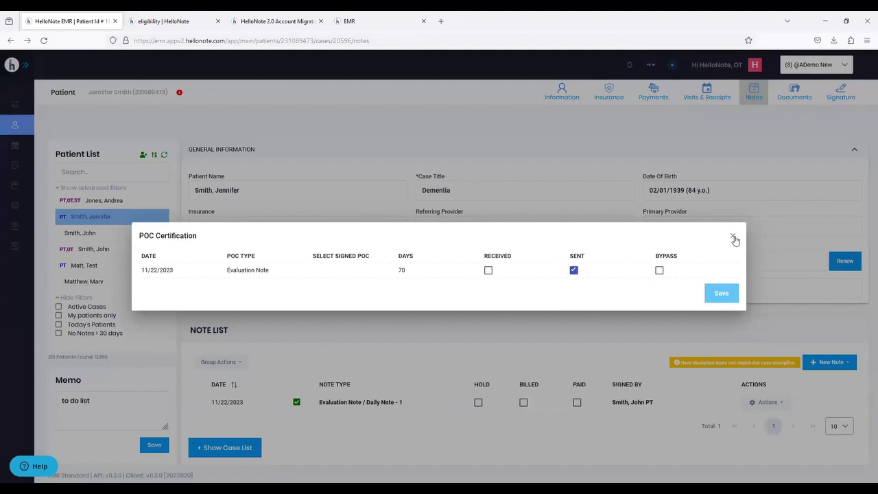
left_click(733, 238)
left_click(769, 405)
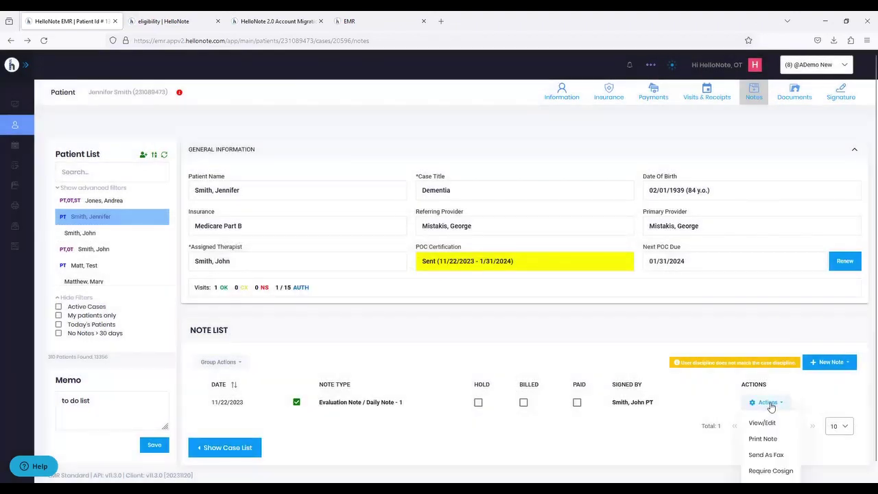
left_click(766, 455)
left_click(420, 259)
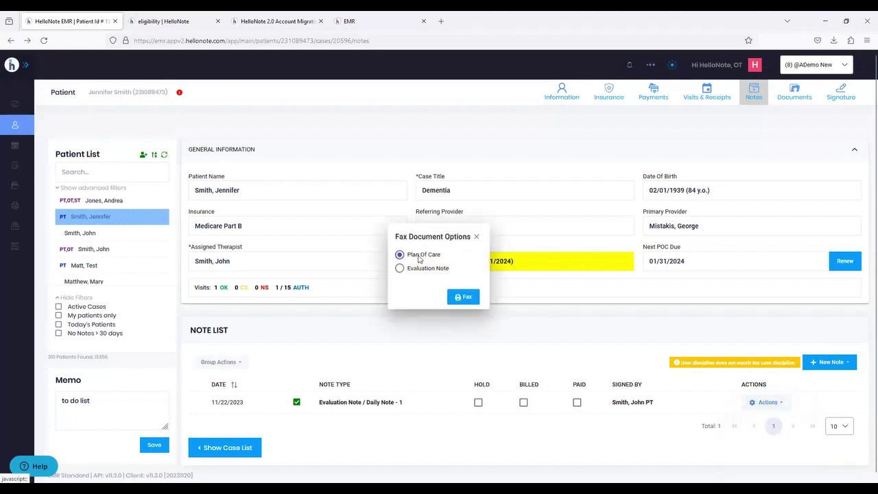
left_click(457, 296)
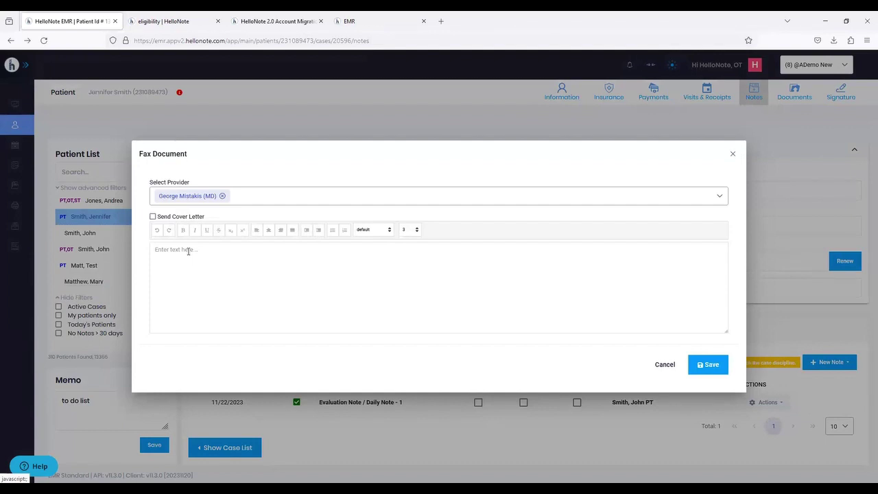
left_click(733, 154)
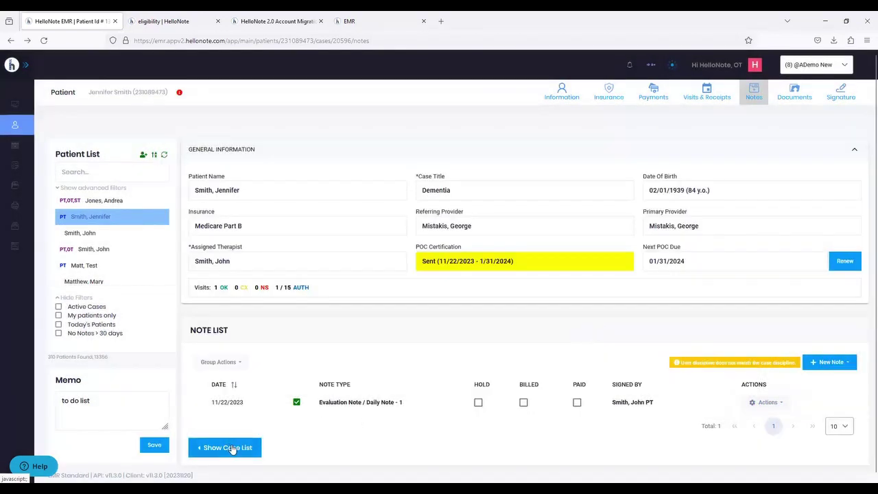
left_click(231, 448)
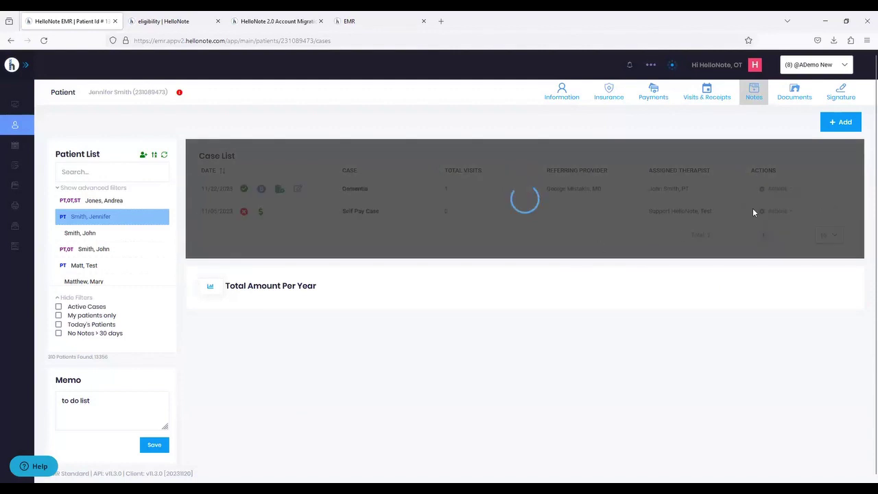
- Open CPT Setup for the Dementia case, listing Therapeutic Exercise with max unit 100
left_click(774, 192)
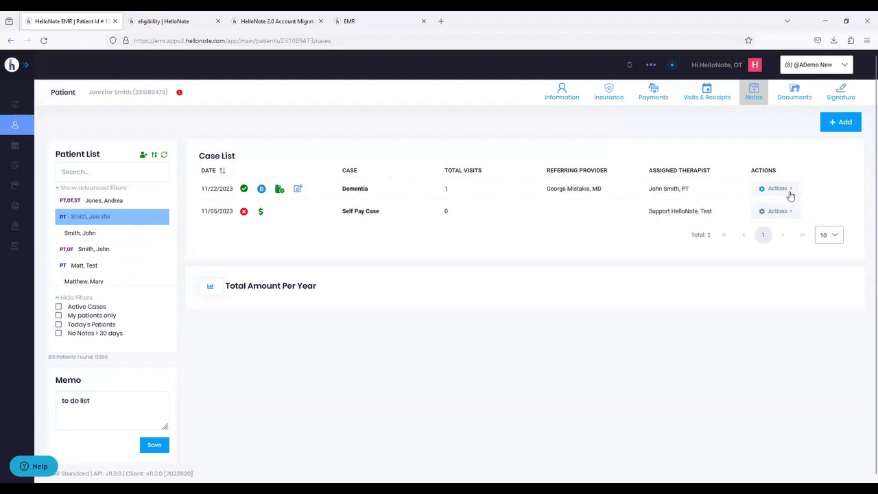
left_click(788, 194)
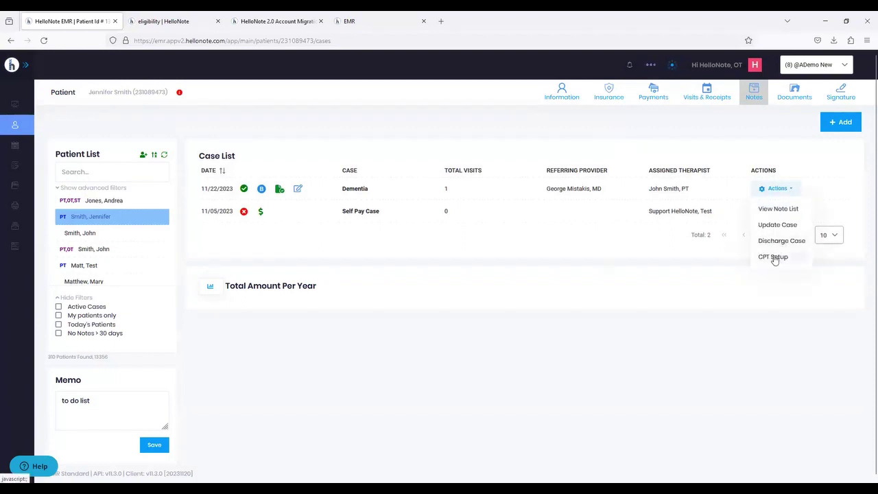
left_click(773, 258)
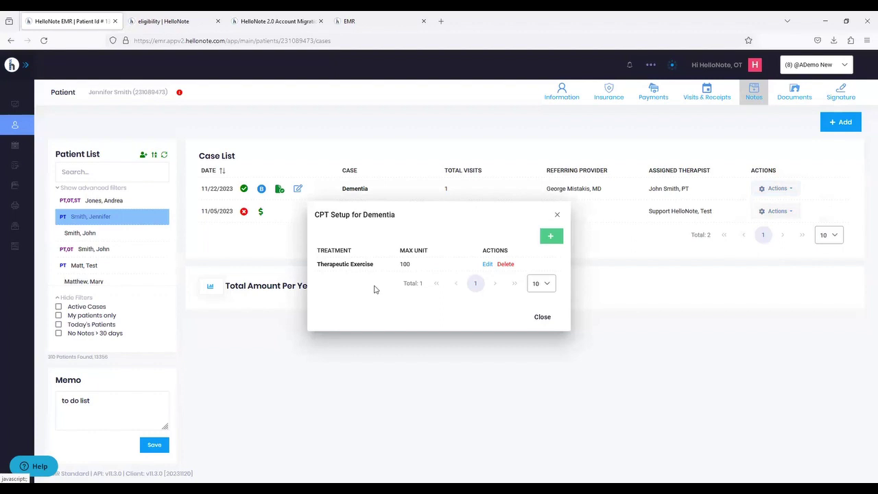
- Leave the Treatment list and Max Unit empty and close the Dementia CPT setup unsaved
left_click(552, 238)
left_click(401, 255)
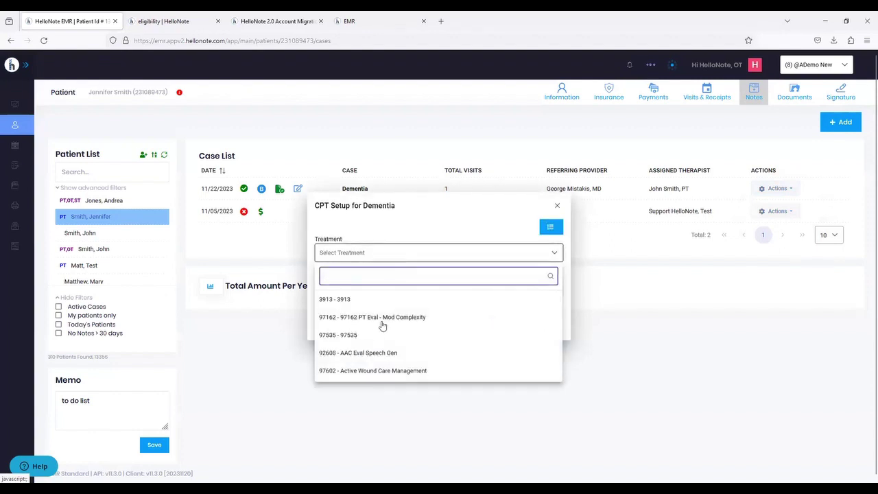
left_click(411, 229)
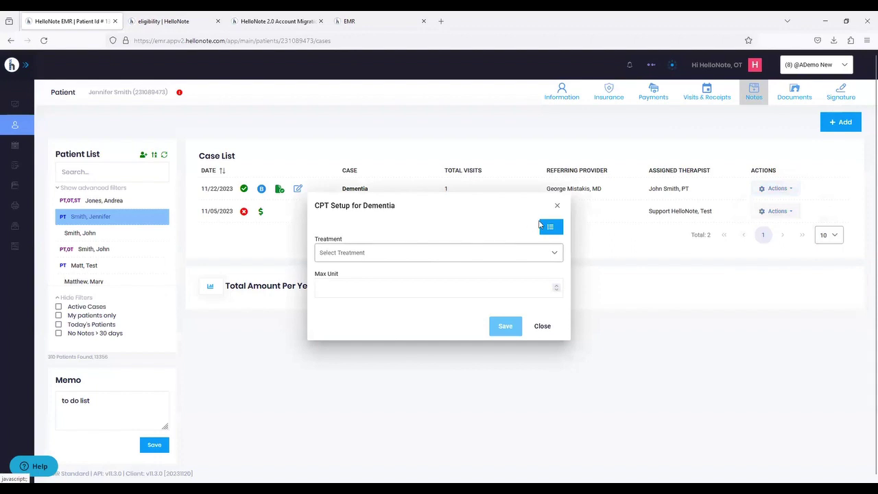
left_click(478, 288)
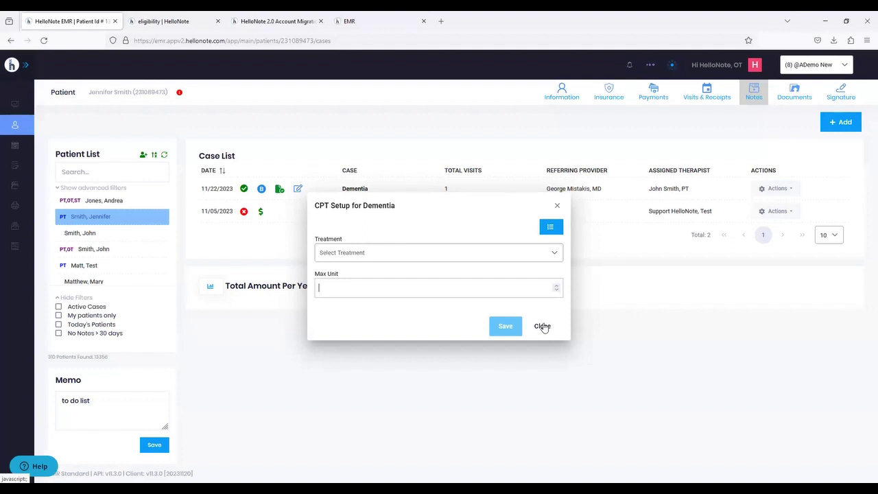
left_click(542, 326)
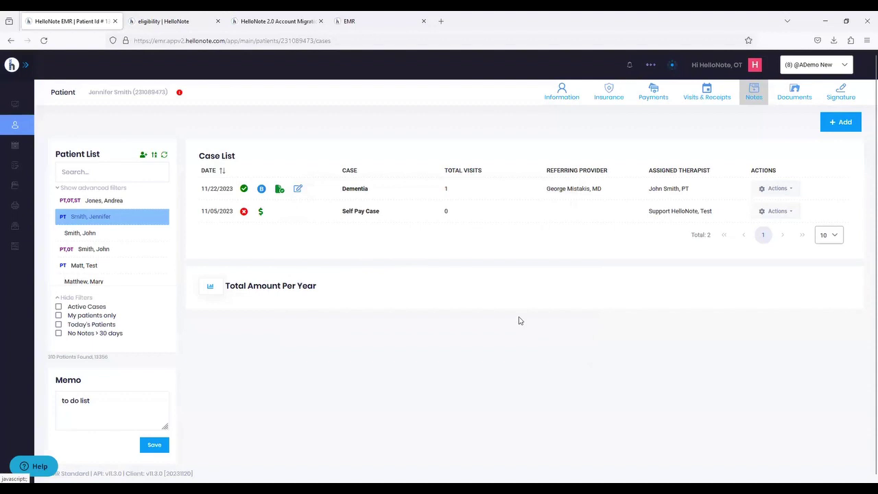
- Render the 2023 Total Amount Per Year chart for Medicare B, then start a new case
double_click(334, 290)
left_click_drag(270, 290, 262, 288)
left_click(280, 324)
left_click(210, 288)
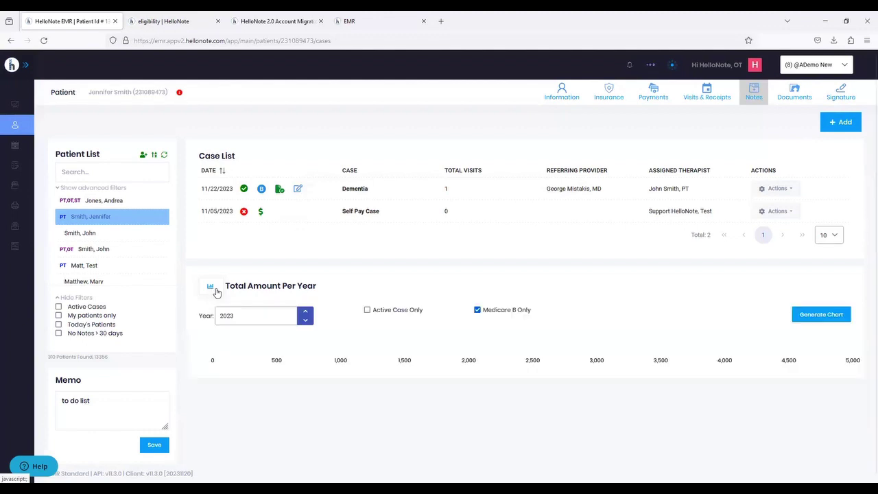
mouse_move(258, 350)
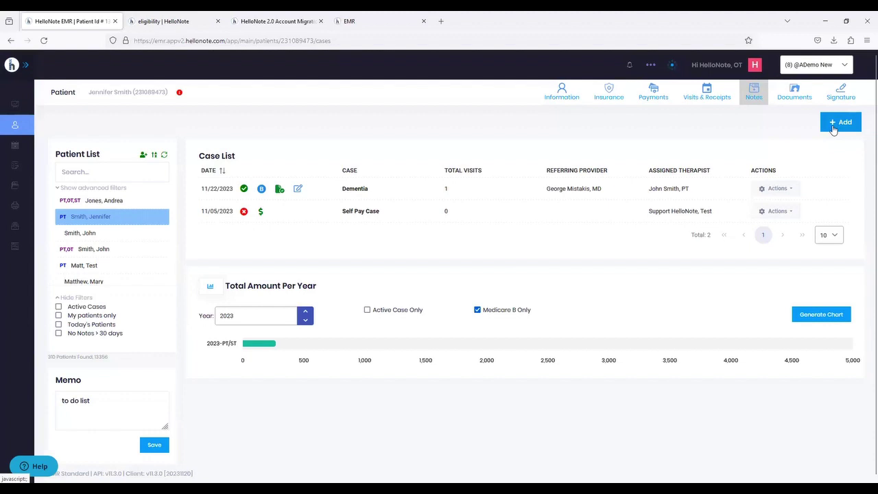
left_click(833, 125)
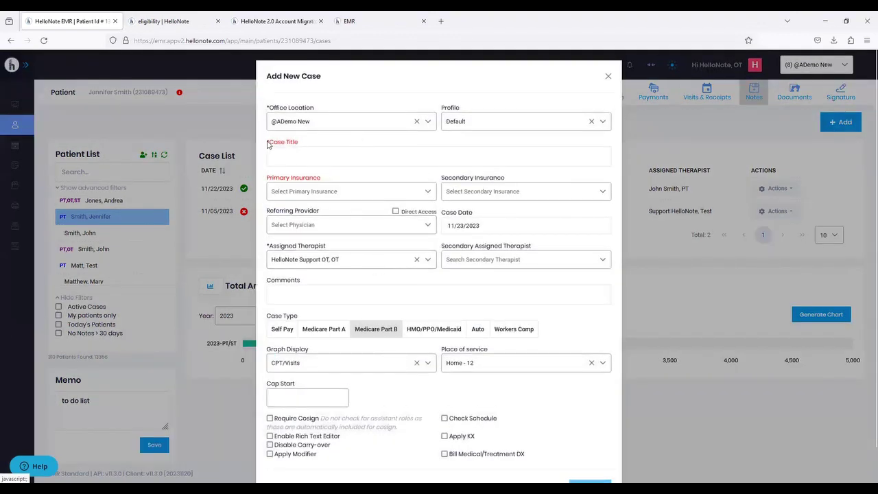
- Draft a case titled 'OT 2023' with Self-Pay insurance, discard it, and go to Documents
left_click_drag(267, 144, 301, 142)
left_click(302, 143)
left_click(290, 155)
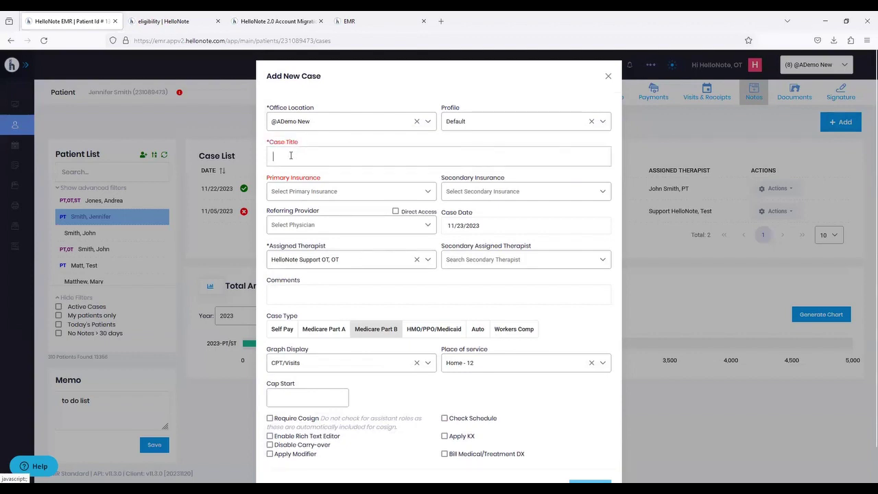
type("OT 2023")
left_click(280, 192)
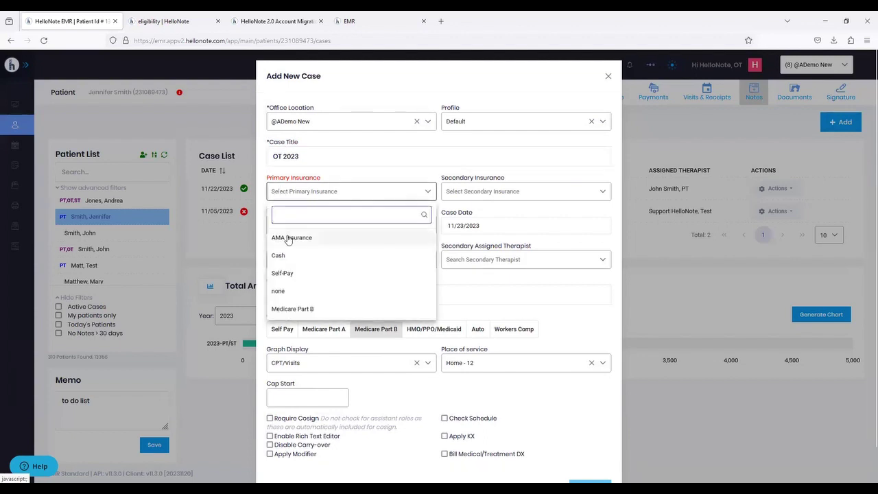
left_click(288, 276)
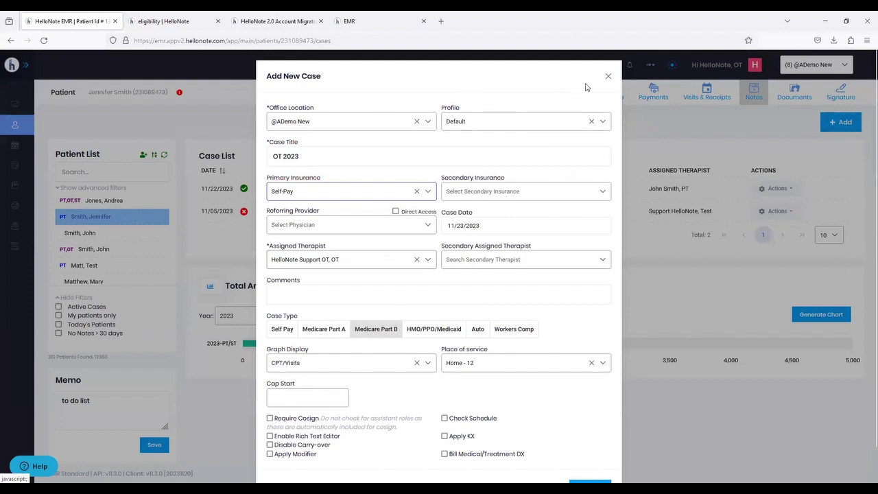
left_click(608, 76)
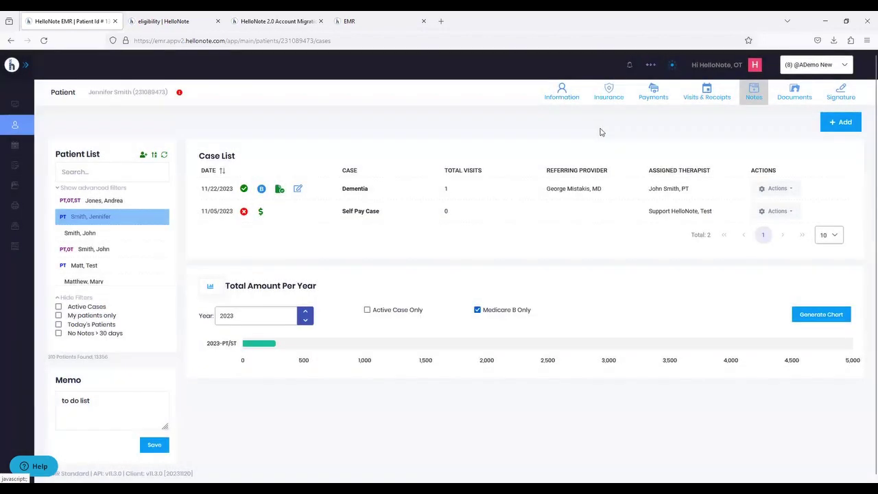
left_click(801, 90)
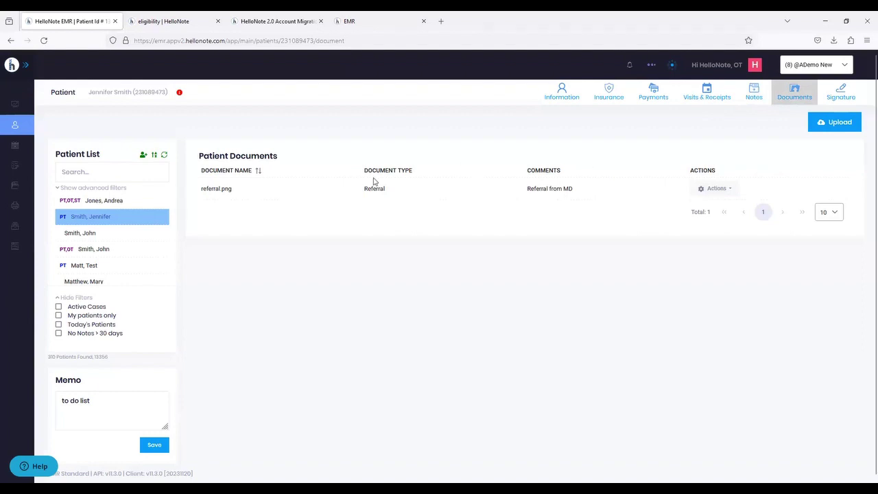
- View the referral.png document details, close them, and move on to Signatures
left_click(717, 188)
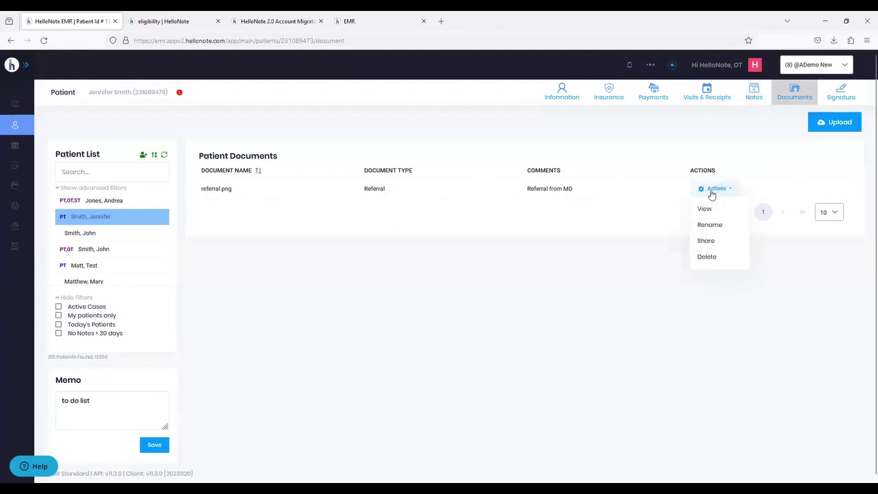
left_click(704, 210)
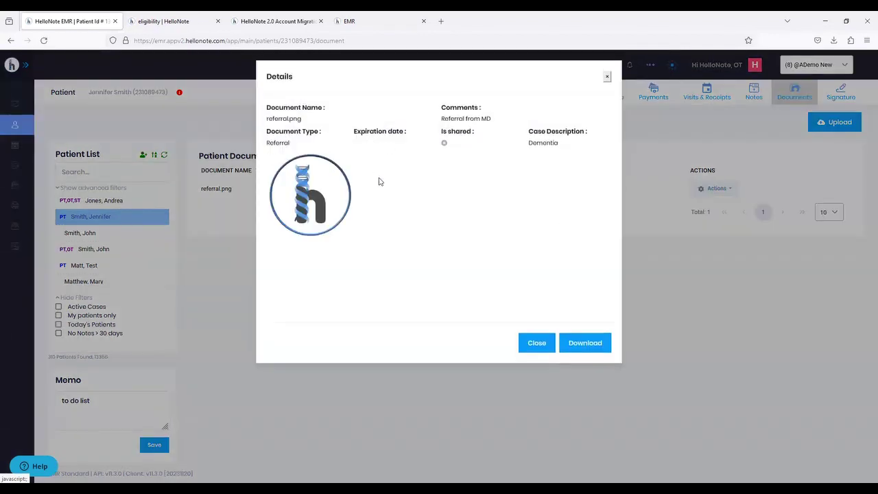
left_click(533, 343)
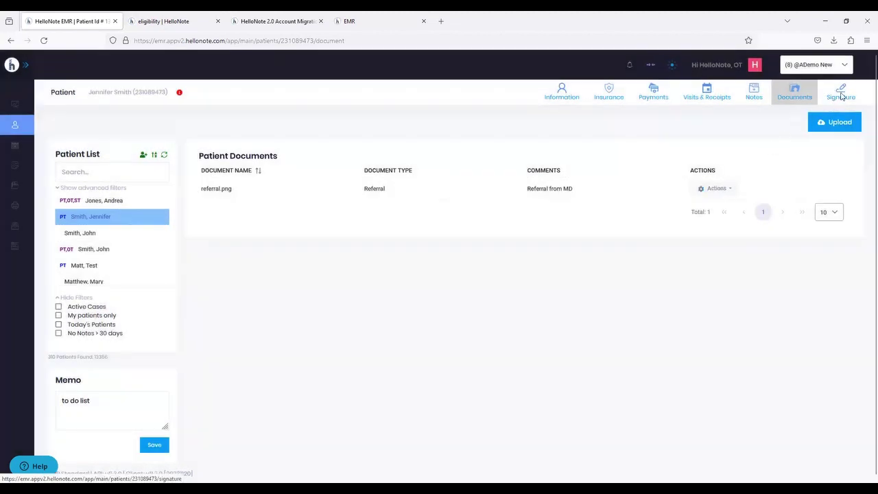
left_click(841, 95)
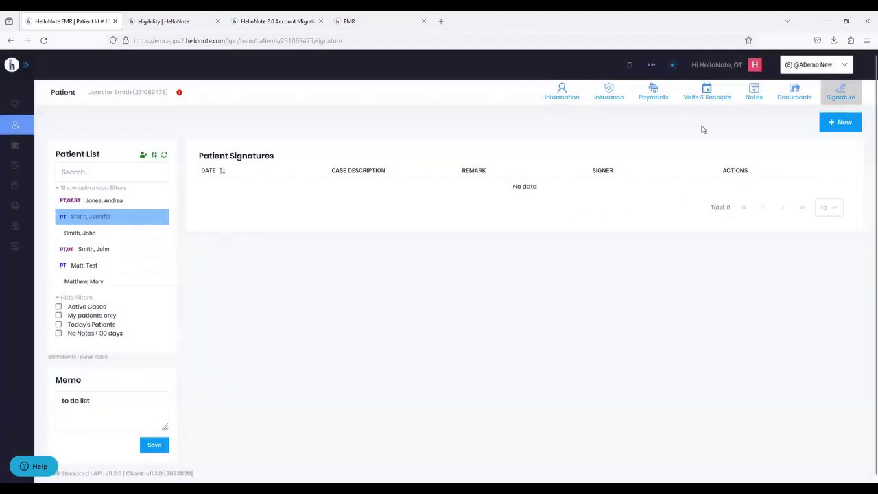
- Draw a new signature for the Dementia case, then discard it without saving
left_click(836, 125)
mouse_move(338, 190)
left_mouse_down()
mouse_move(312, 191)
mouse_move(296, 242)
mouse_move(348, 255)
left_mouse_up()
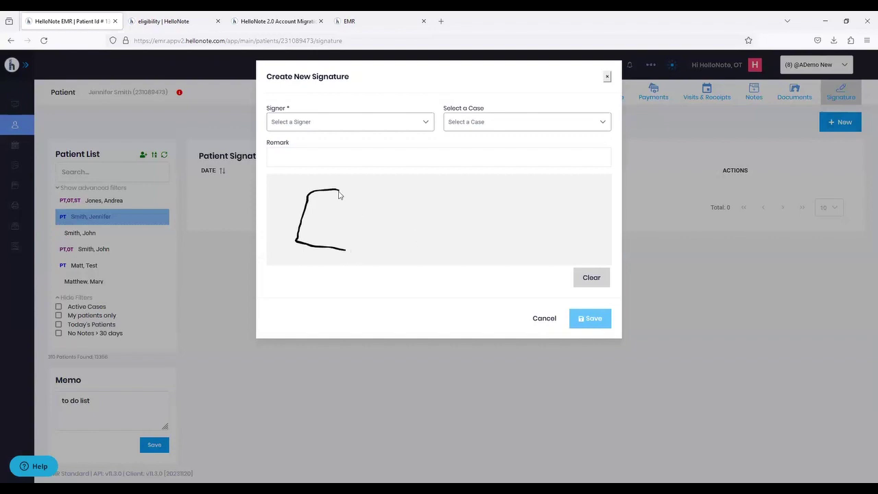
left_click(296, 122)
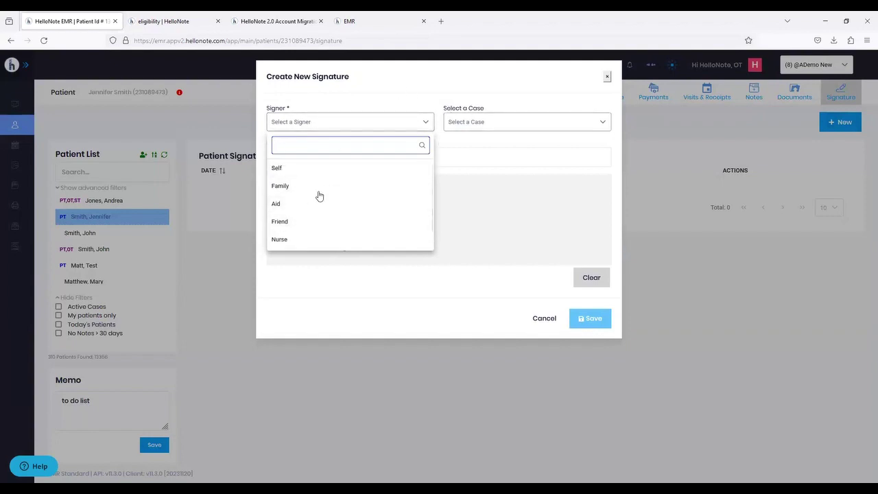
left_click(462, 130)
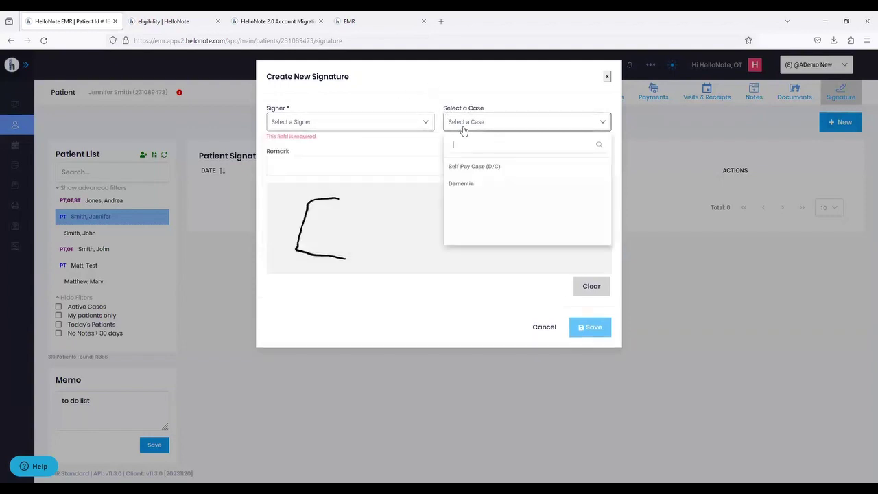
left_click(456, 184)
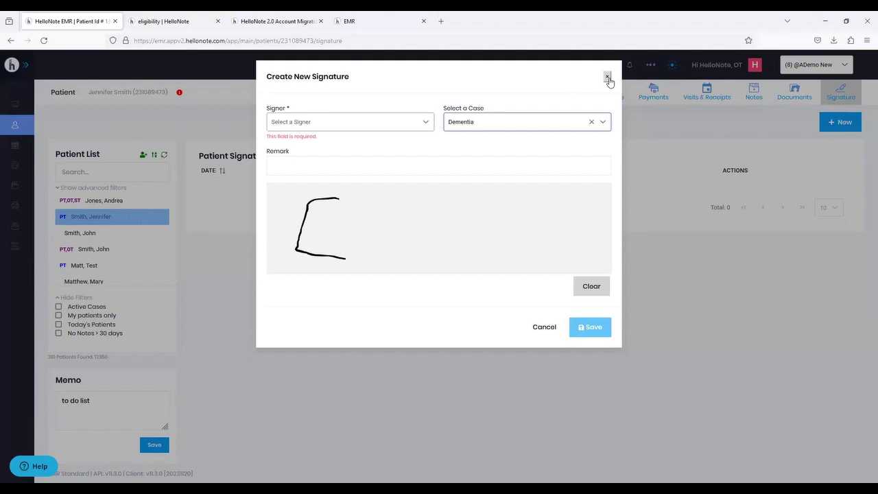
left_click(607, 77)
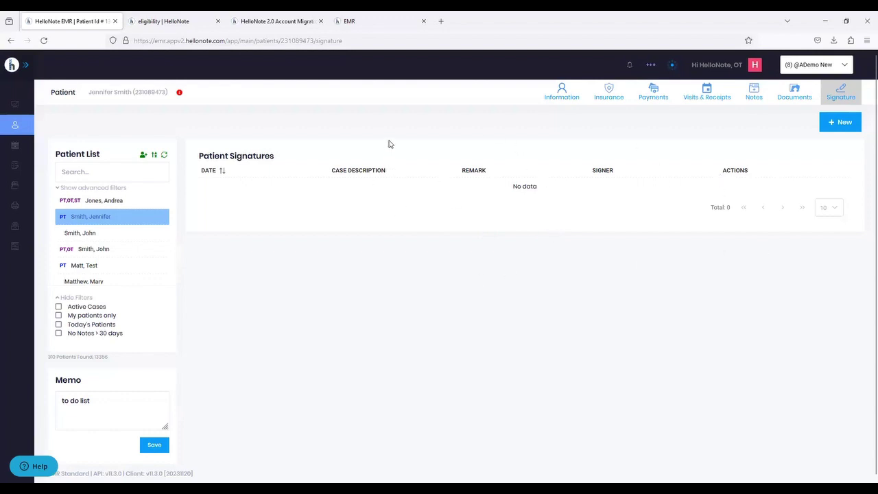
- Open the Schedule and show patient info for the 11/22/2023 07:30–08:30 AM appointment
mouse_move(27, 131)
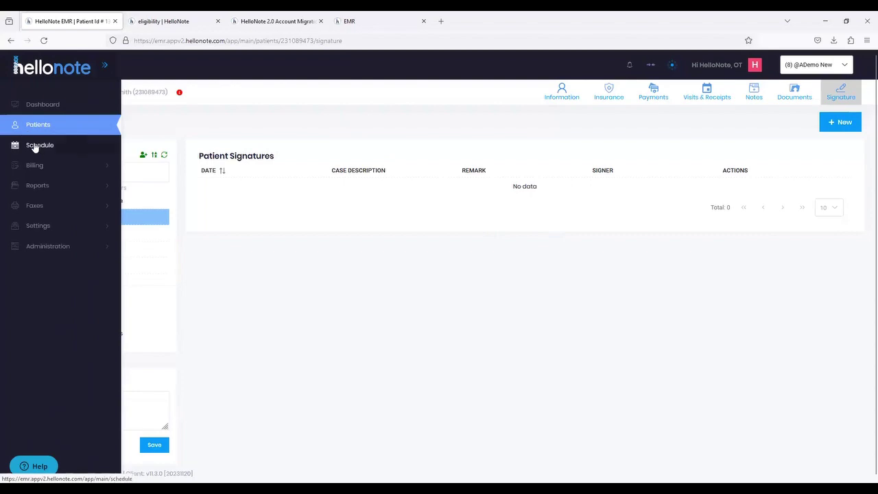
left_click(36, 146)
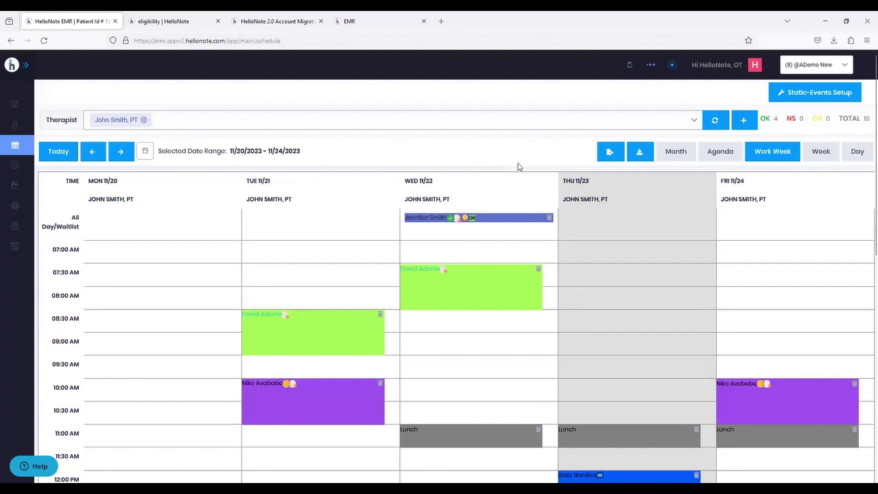
scroll(569, 170, "down", 2)
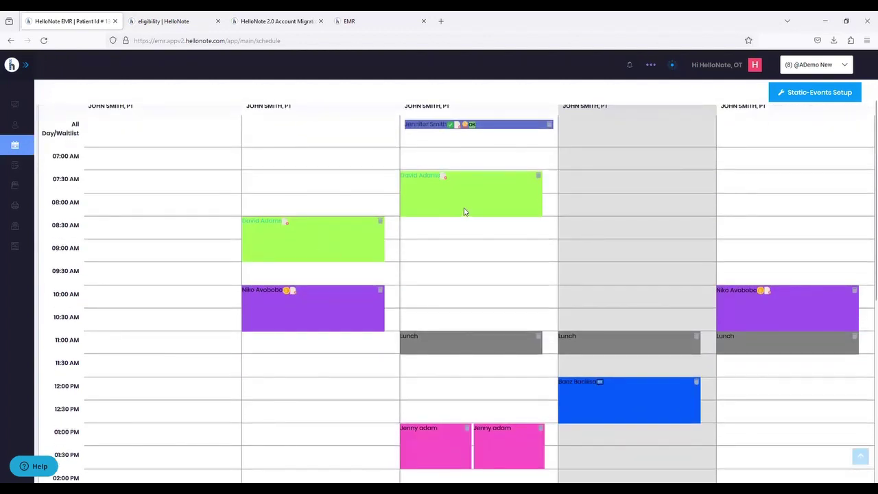
mouse_move(416, 176)
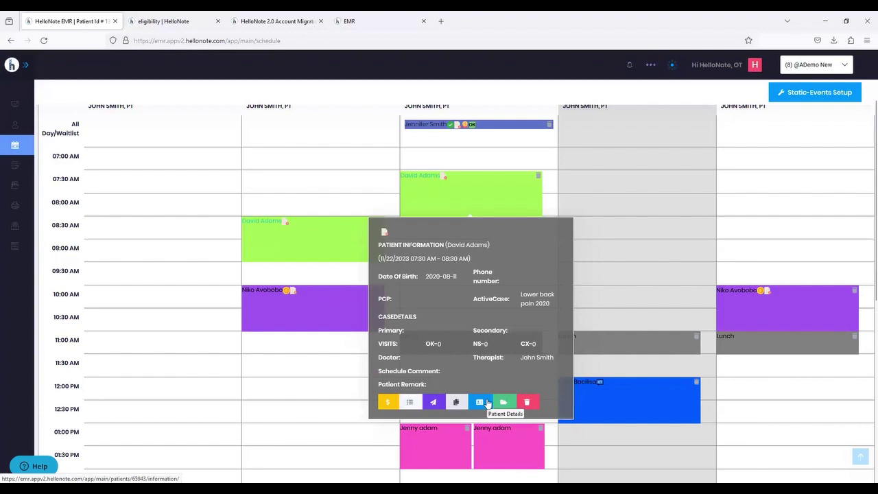
left_click(482, 405)
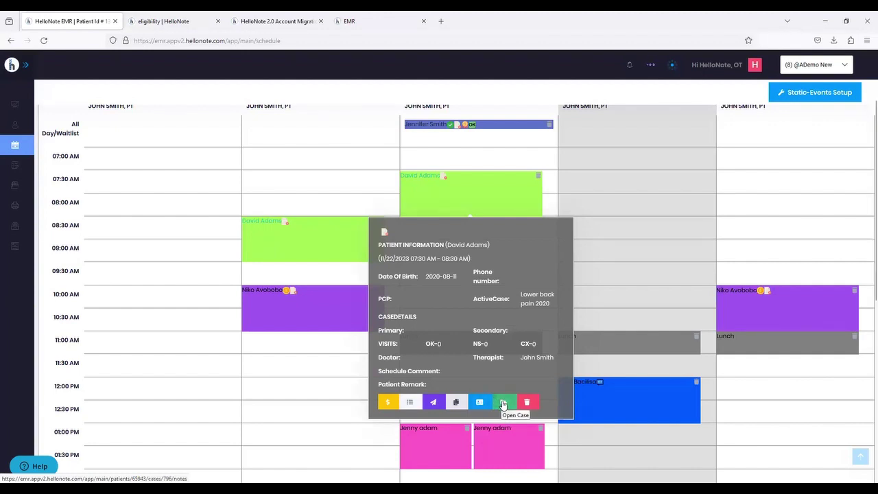
left_click(503, 403)
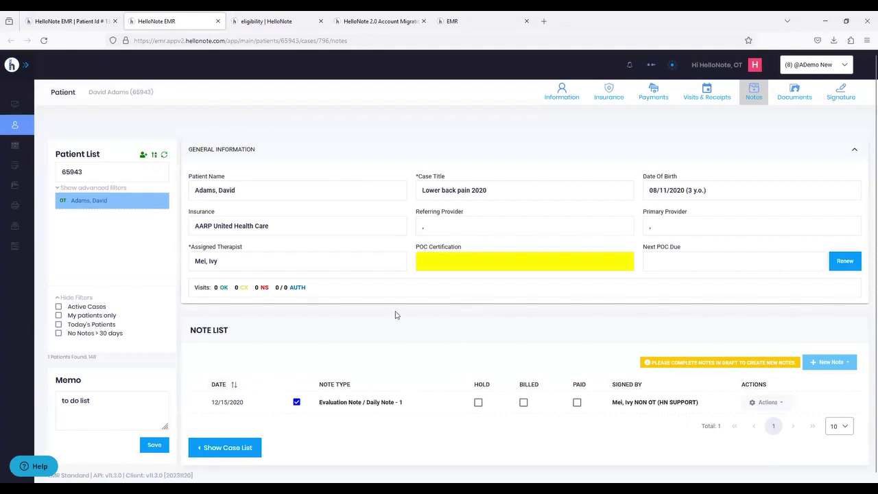
left_click(59, 22)
left_click(430, 175)
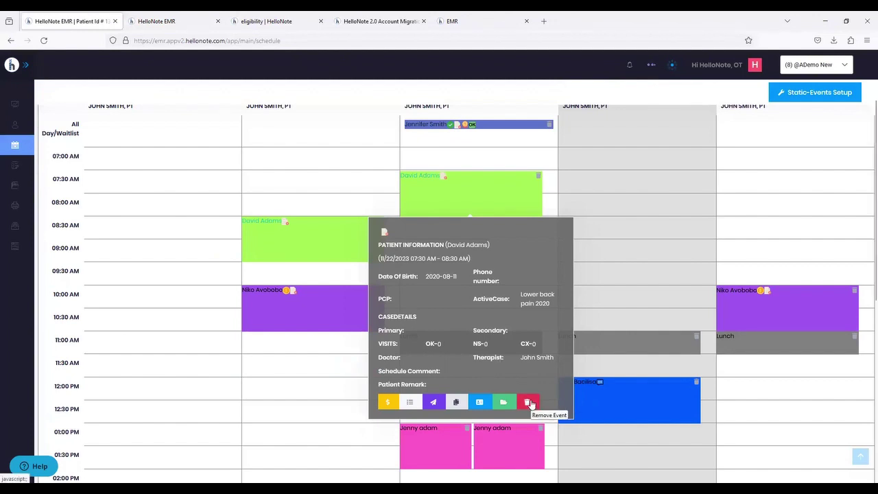
scroll(652, 256, "up", 2)
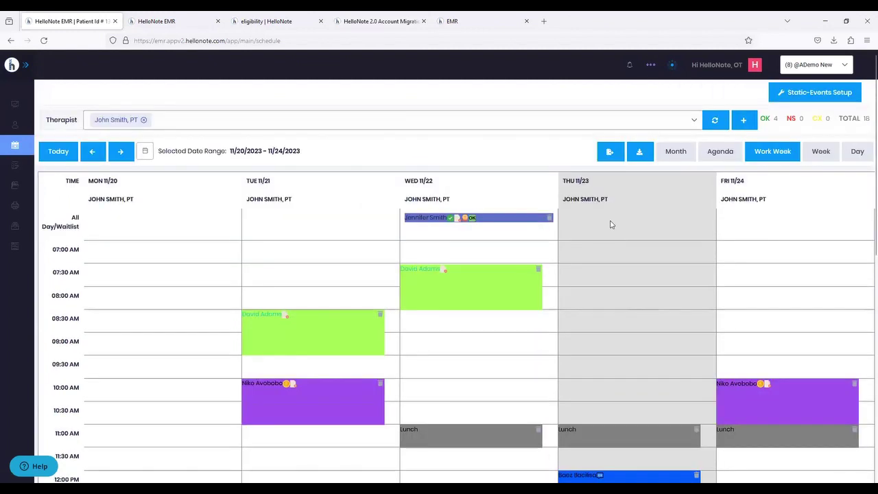
- Tick the second therapist in the Therapist filter to show both columns per day
left_click(200, 120)
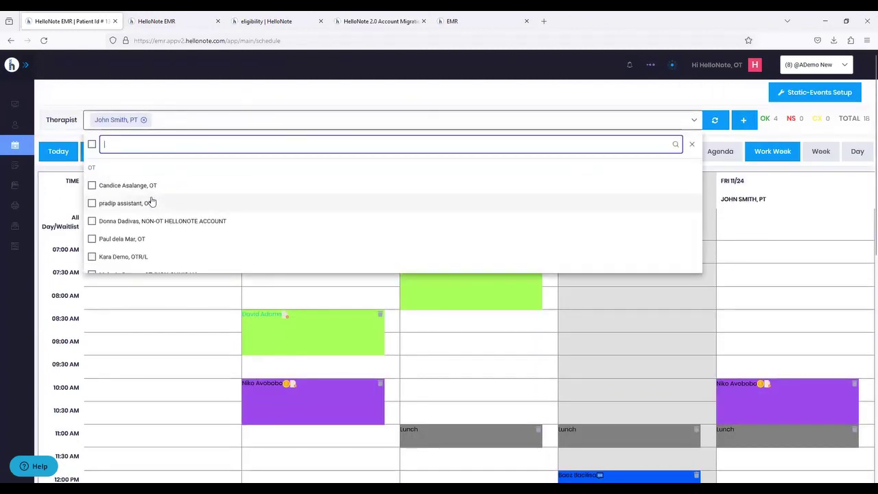
left_click(154, 221)
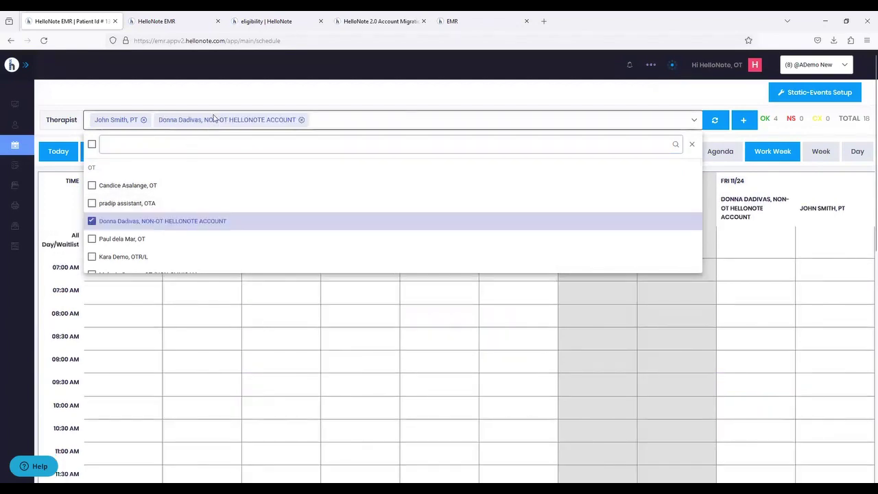
left_click(239, 88)
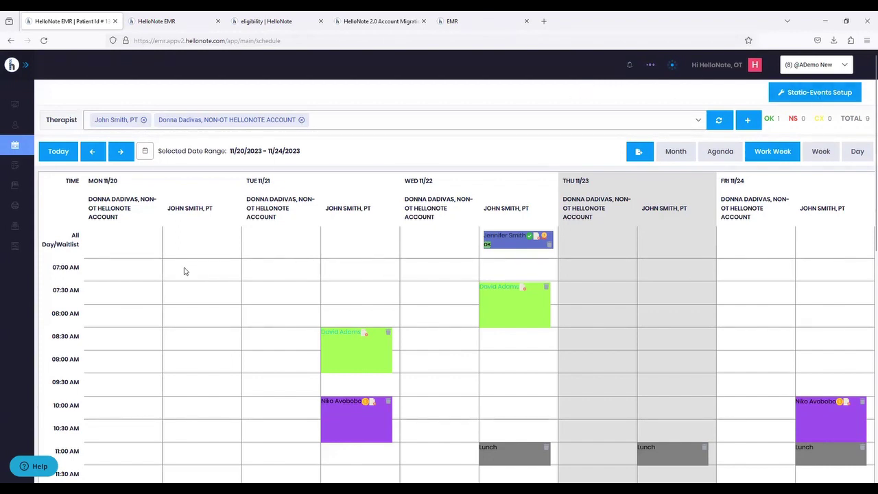
left_click(181, 360)
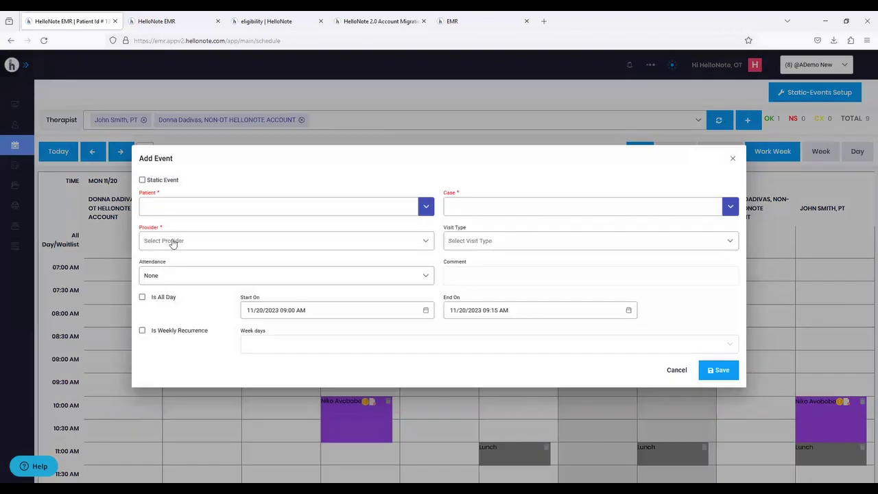
left_click(147, 208)
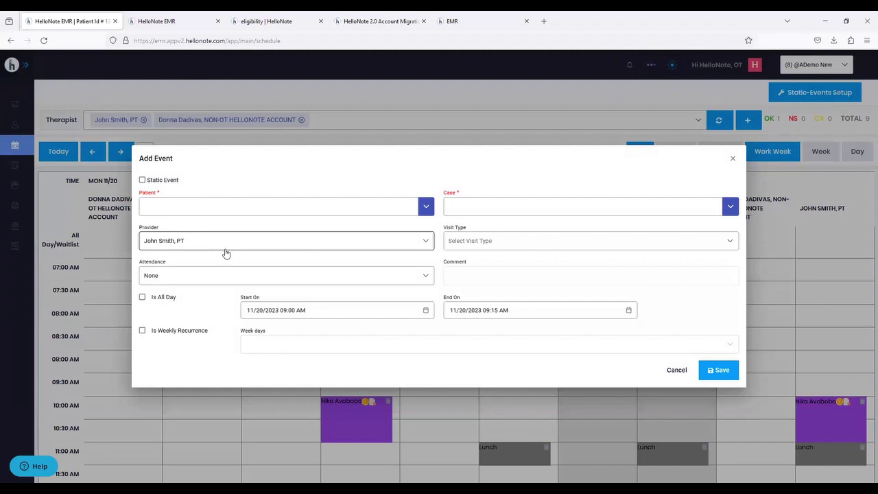
left_click(466, 240)
left_click(238, 197)
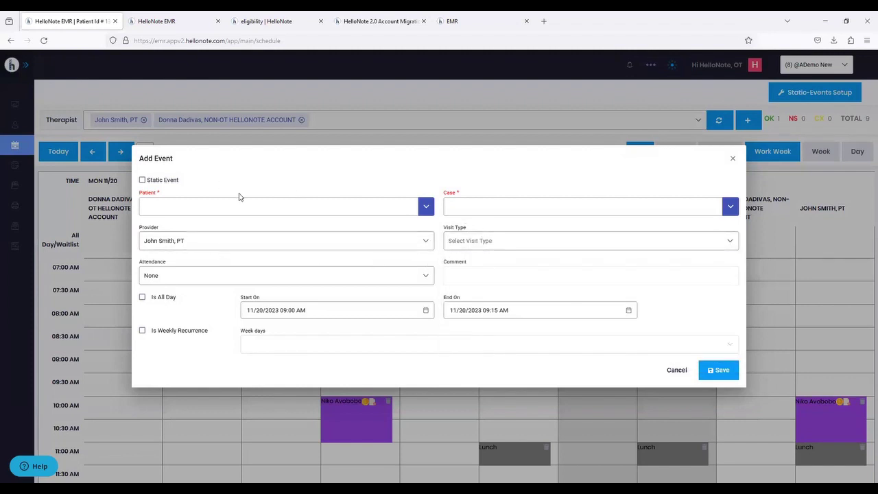
left_click(156, 181)
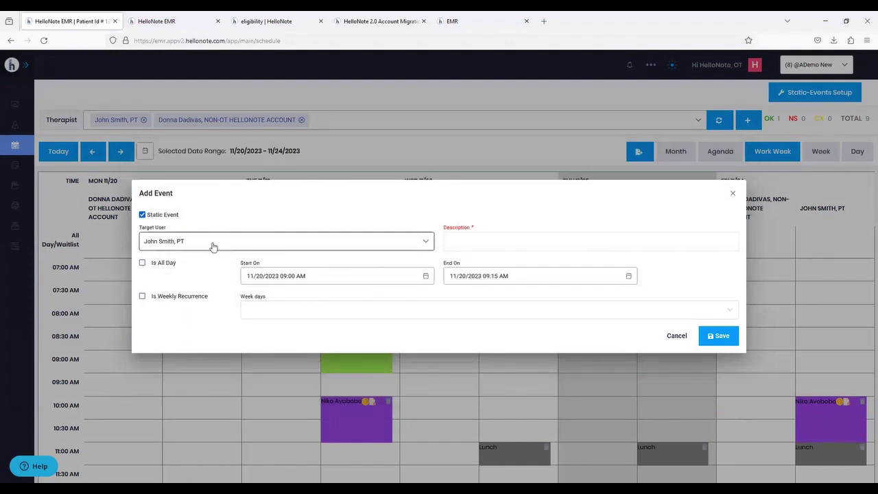
left_click(184, 297)
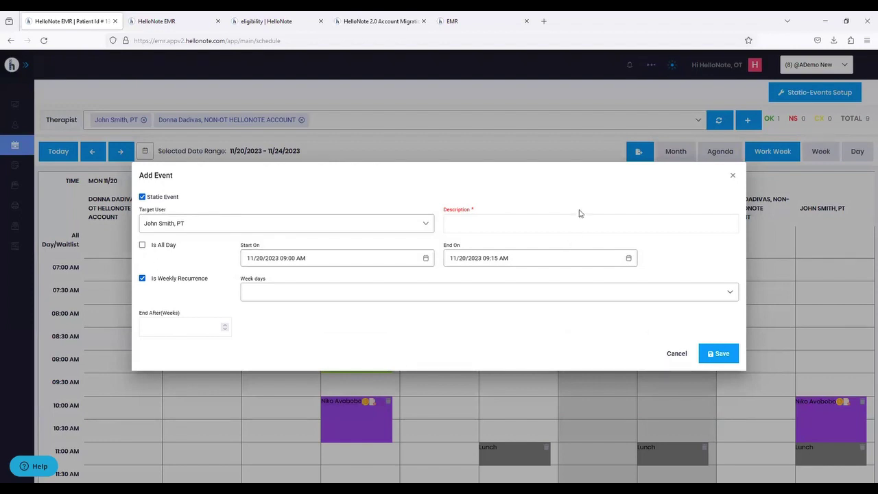
left_click(732, 177)
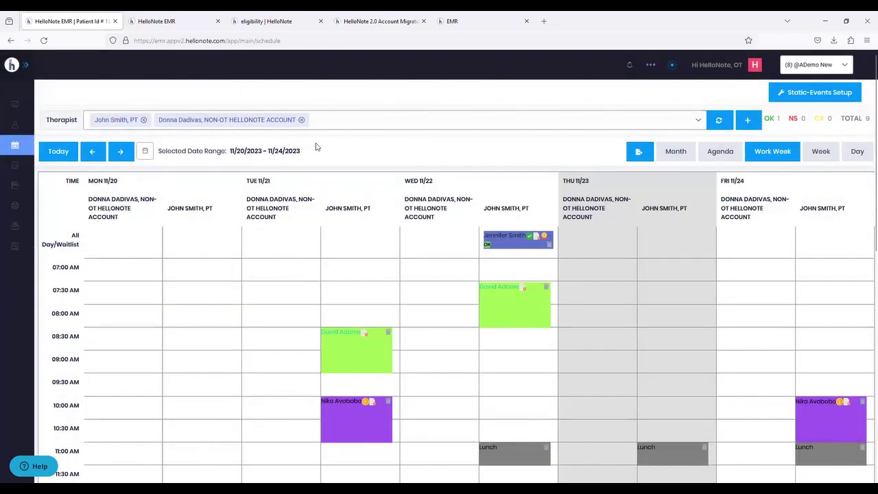
mouse_move(33, 159)
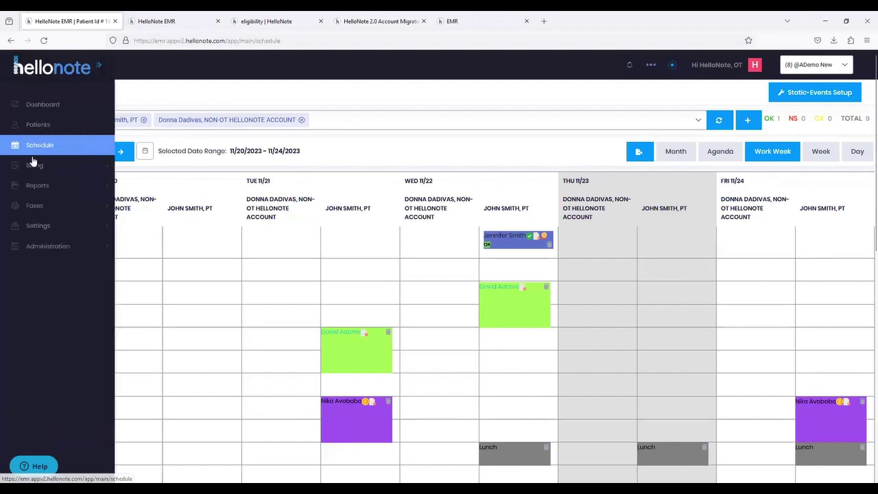
- Open Billing > Claims > Ready To Send, select all 11 claims, and check the first claim
left_click(33, 169)
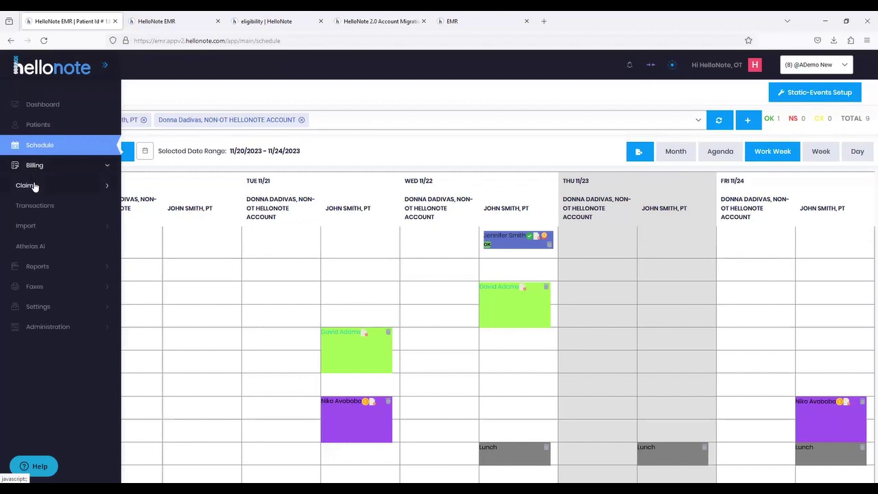
left_click(33, 184)
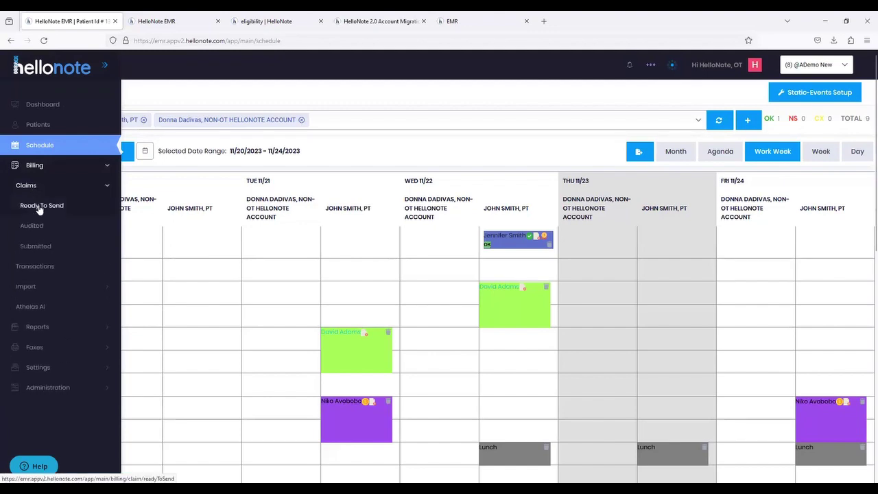
left_click(39, 206)
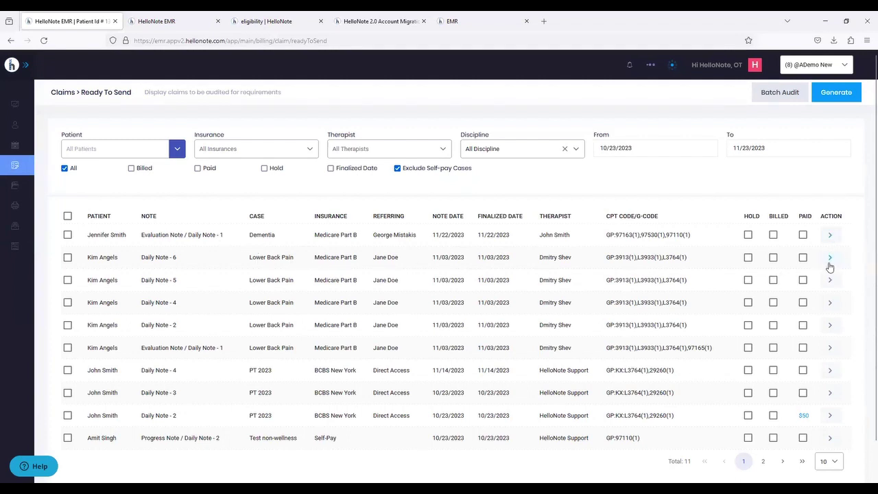
left_click(67, 215)
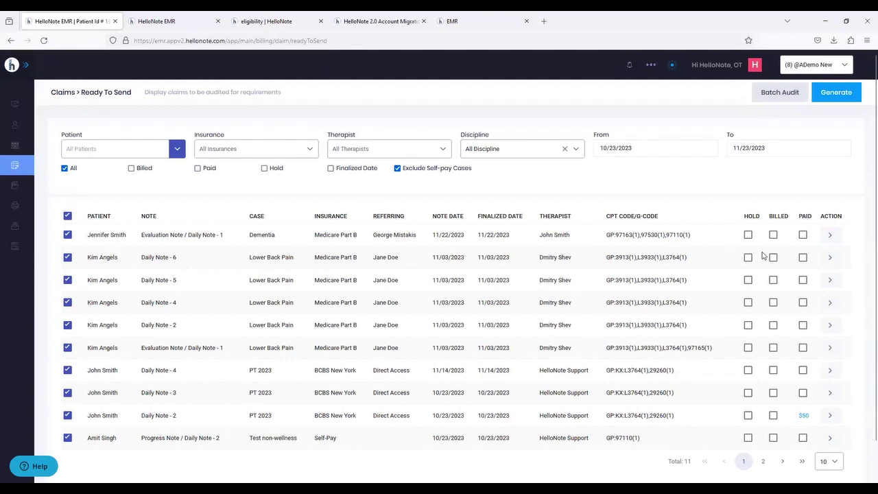
left_click(832, 238)
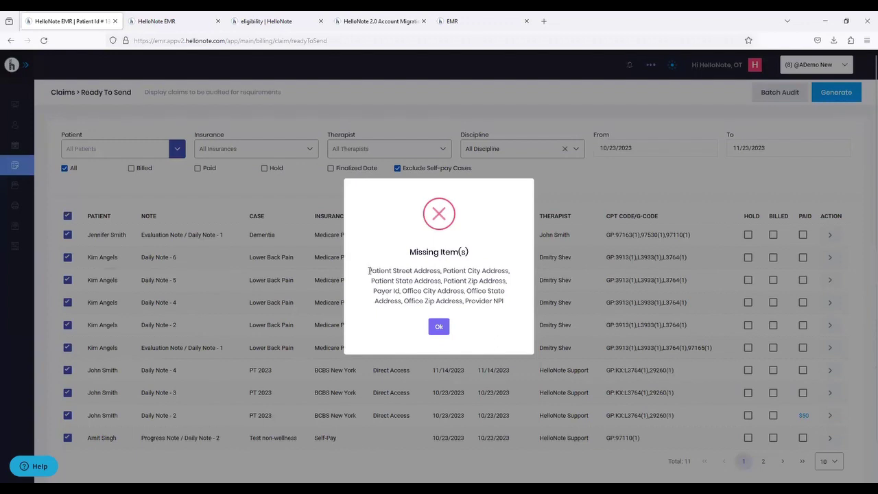
- Read the missing addresses, Payor Id and Provider NPI, dismiss the warning, and select the GP code
left_click_drag(369, 270, 511, 312)
left_click(511, 312)
left_click(439, 328)
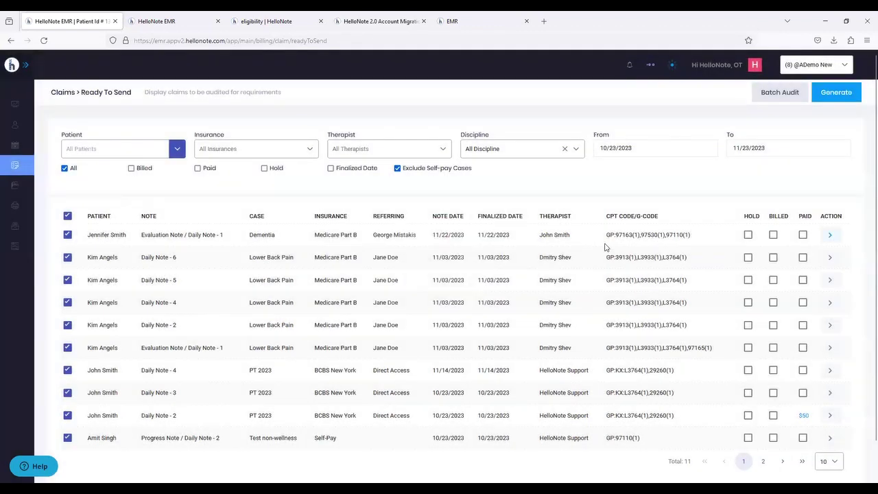
double_click(609, 236)
left_click(617, 240)
mouse_move(26, 168)
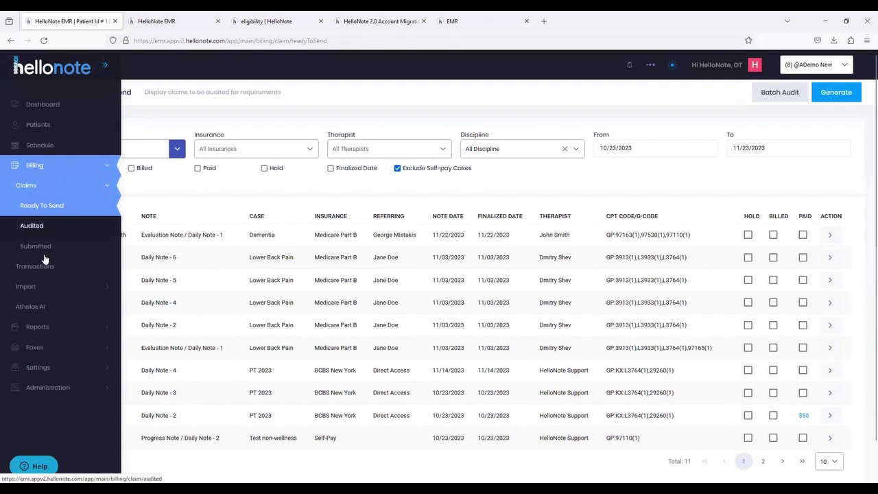
- Open Athelas AI Practice Insights and switch to Revenue Analysis showing $1.9M total payments
left_click(31, 309)
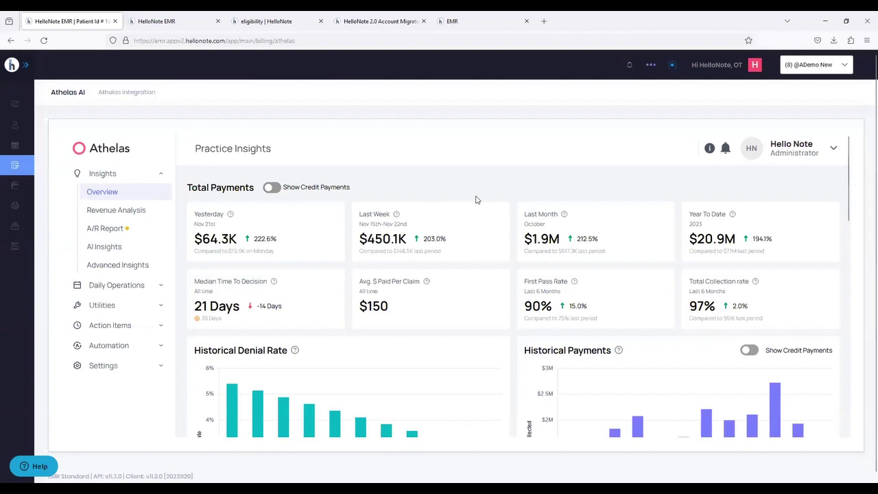
scroll(470, 247, "down", 5)
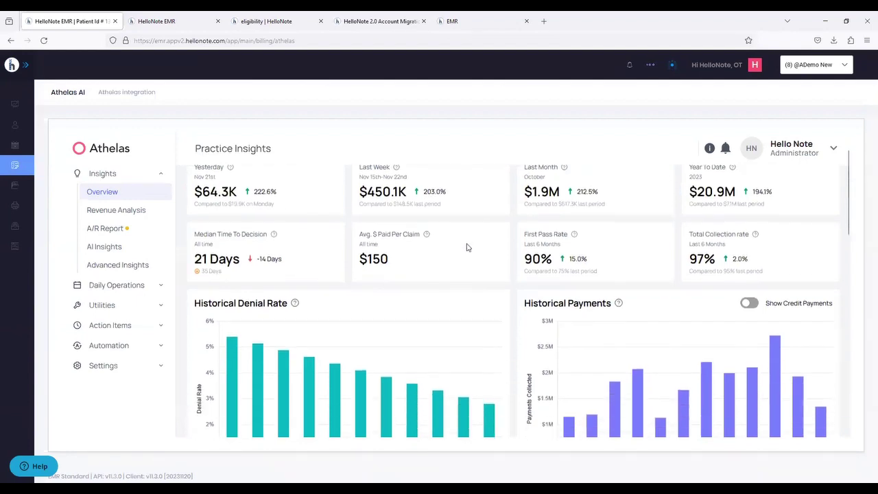
scroll(482, 260, "up", 5)
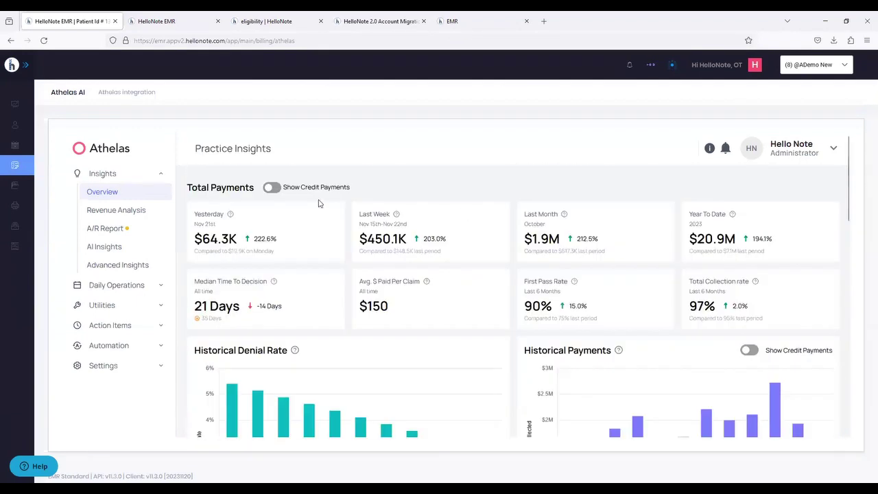
left_click(117, 212)
scroll(489, 254, "down", 5)
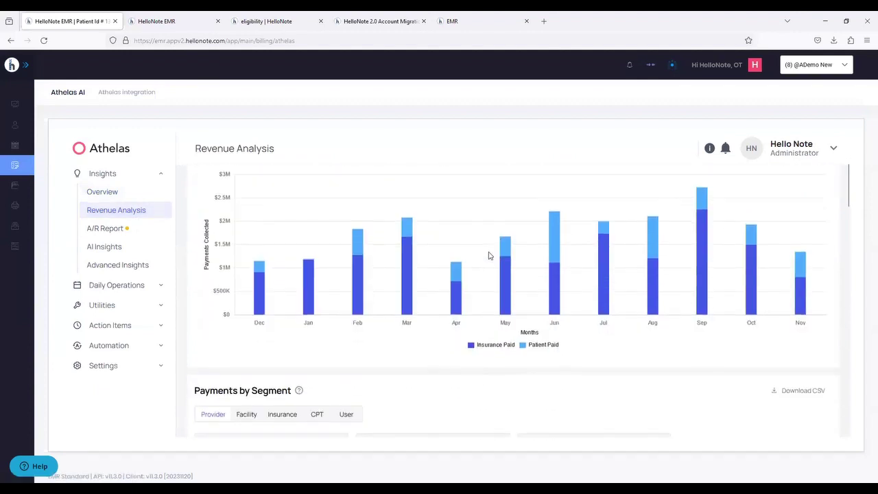
scroll(489, 254, "up", 5)
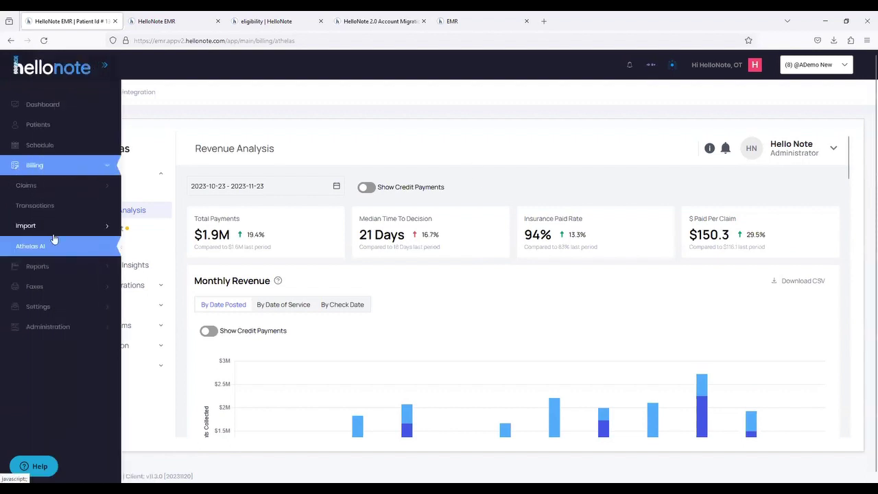
- Expand Reports > Financial in the sidebar and open Aging Balance in a new tab
left_click(48, 267)
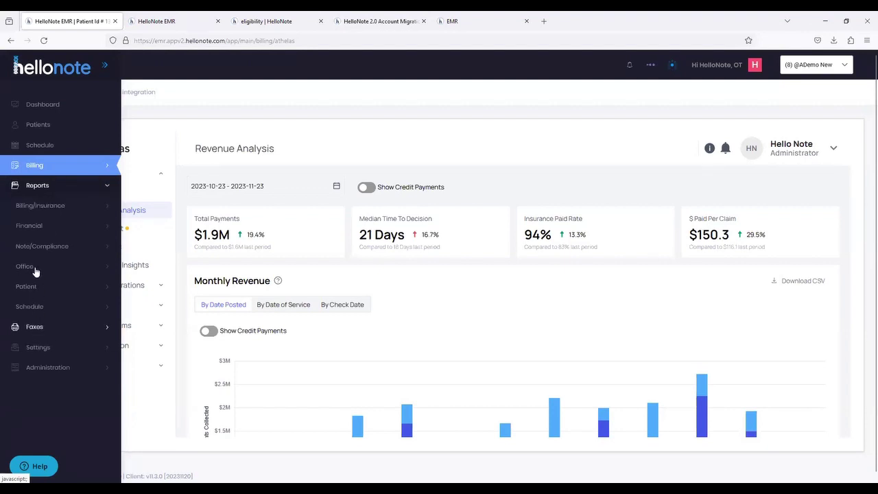
left_click(40, 205)
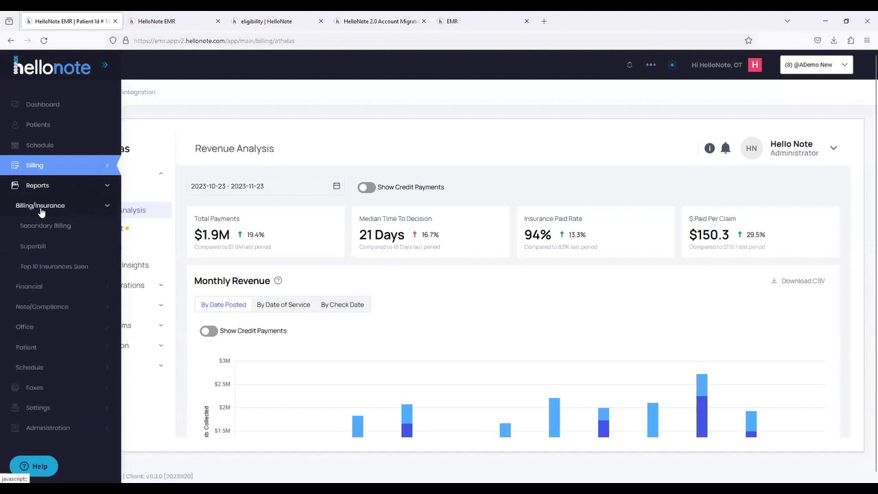
left_click(39, 207)
left_click(39, 230)
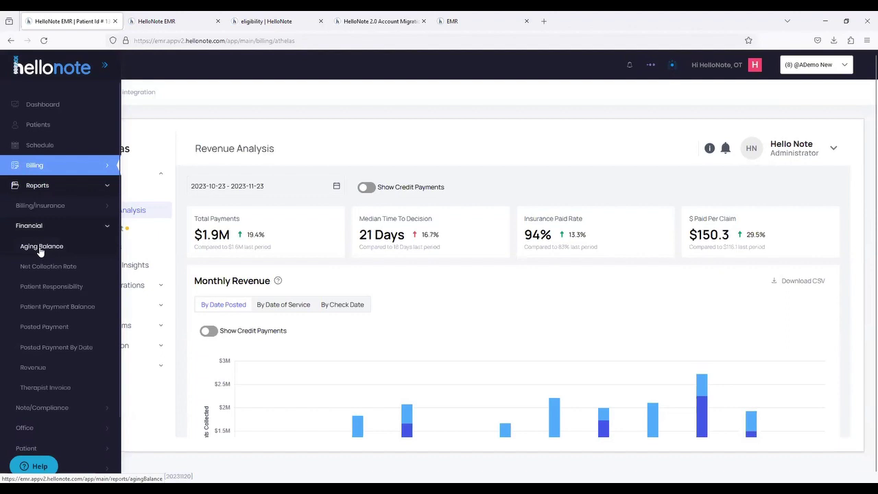
right_click(40, 247)
left_click(74, 256)
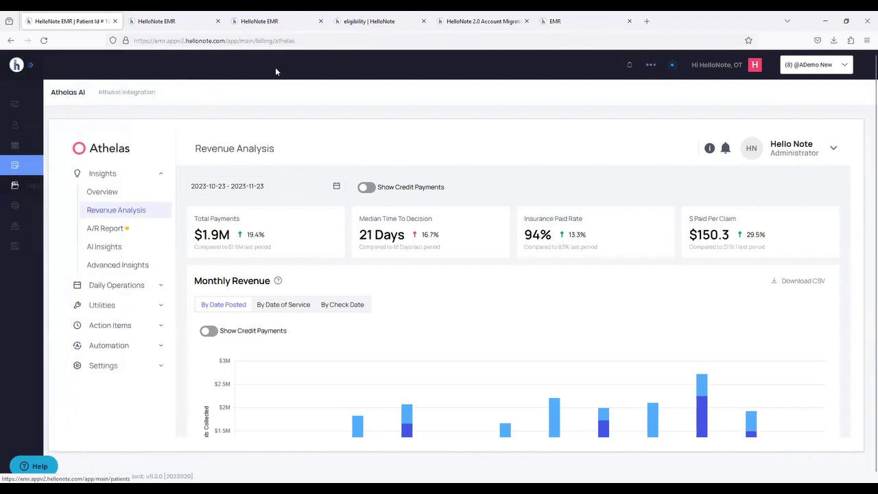
- Open Net Collection Rate, Patient Payment Balance, Posted Payment By Date and Therapist Invoice in background tabs
mouse_move(28, 187)
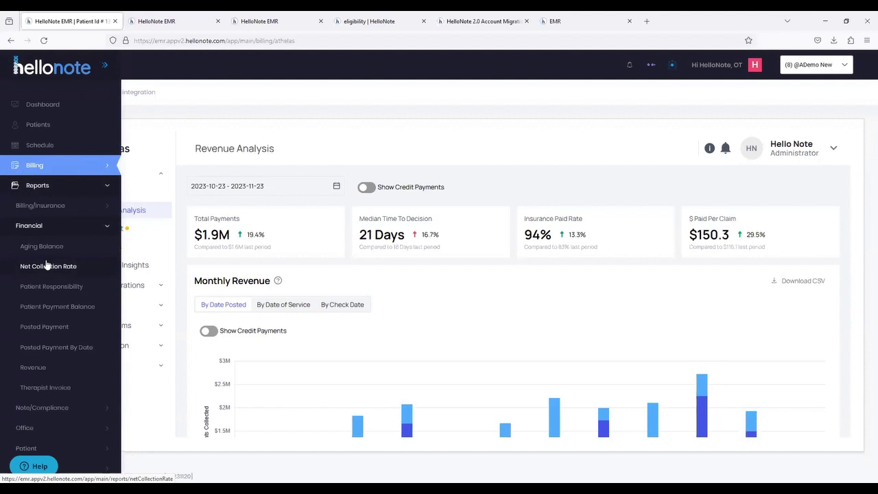
middle_click(47, 268)
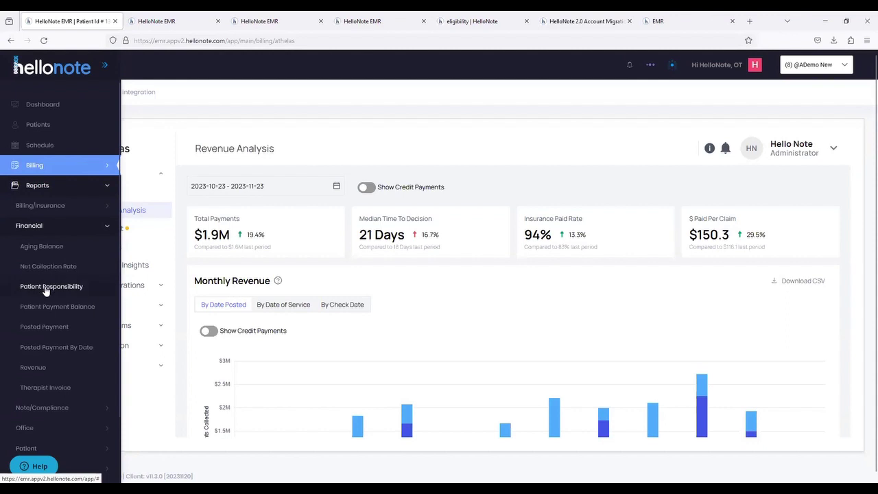
middle_click(61, 313)
middle_click(67, 347)
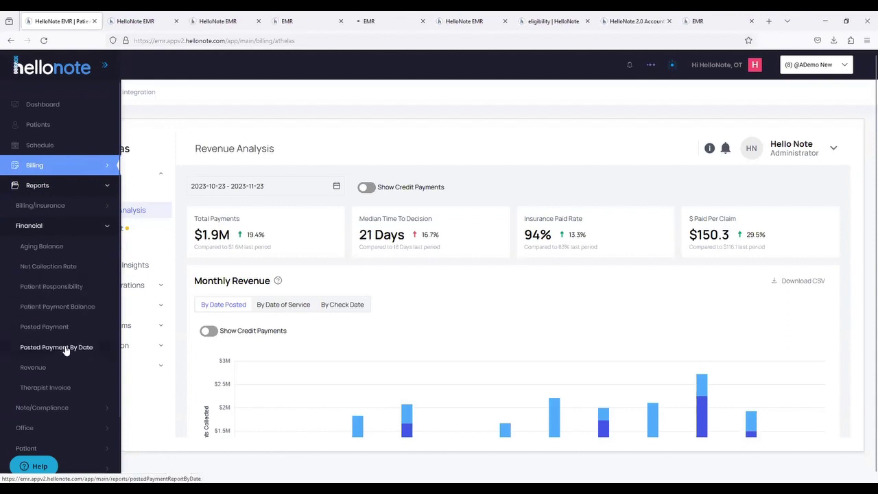
middle_click(59, 389)
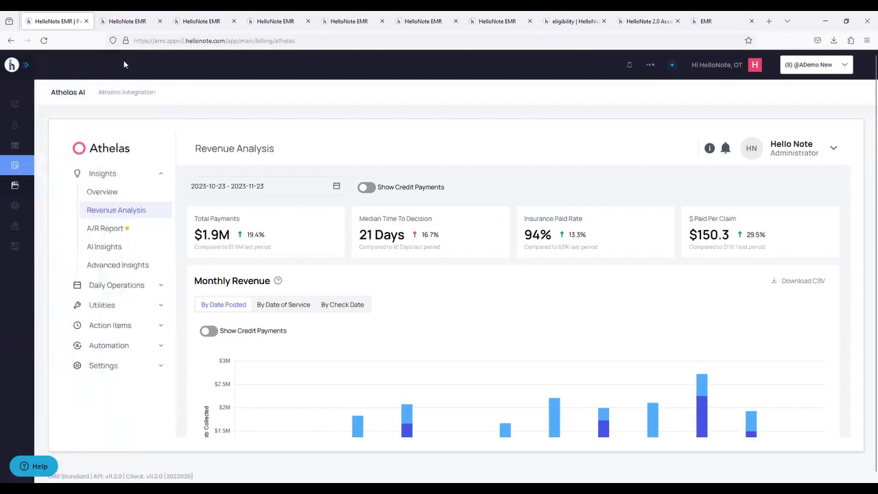
- Flip through the newly opened report tabs and settle on the Aging Balance Report
left_click(118, 26)
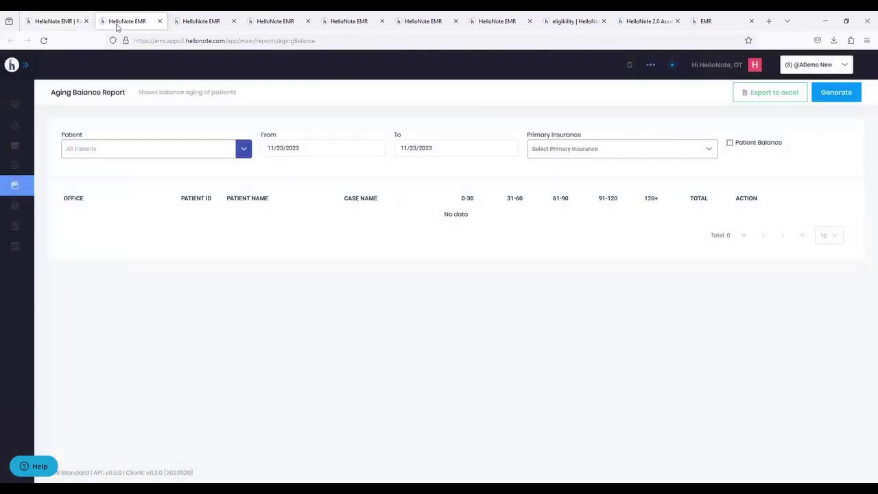
left_click(216, 28)
left_click(262, 29)
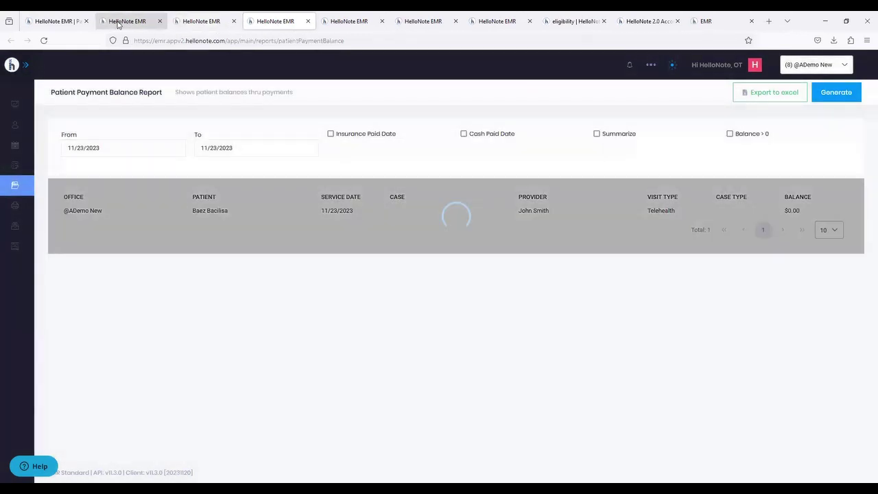
left_click(117, 25)
left_click(59, 21)
mouse_move(55, 157)
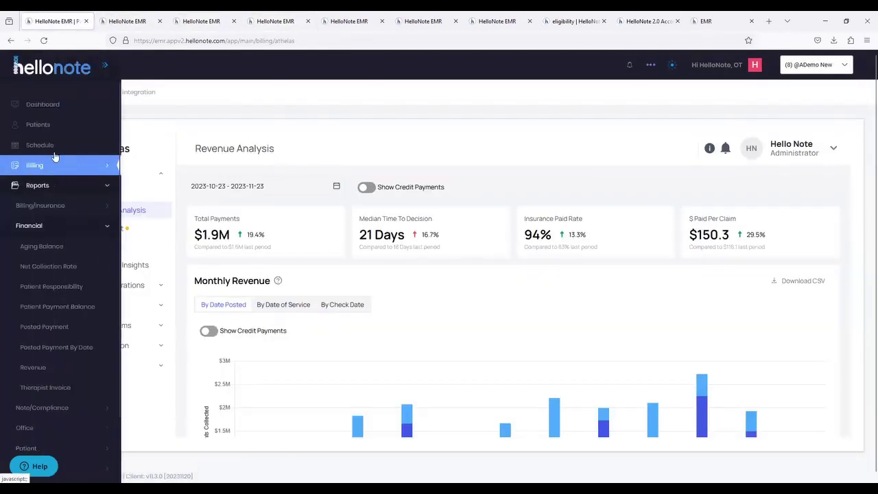
left_click(125, 24)
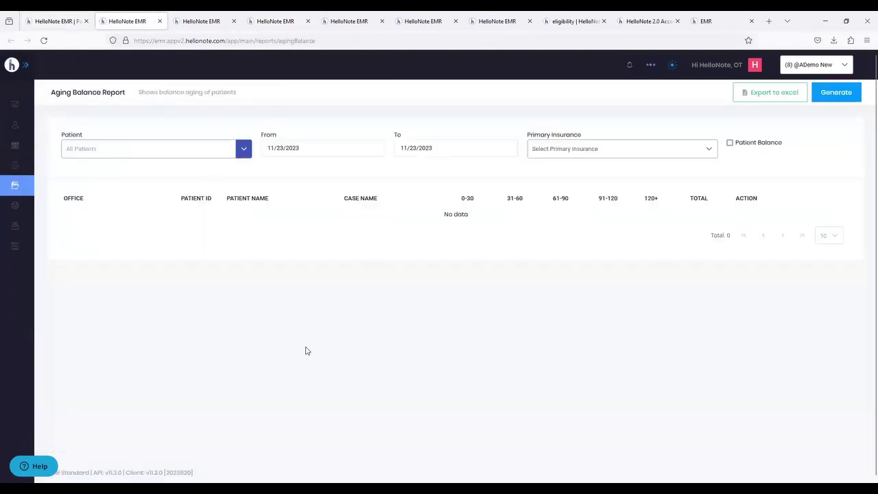
- Generate the Aging Balance Report from 06/01/2023, then move on to Net Collection Rate
left_click(336, 151)
left_click(378, 171)
left_click(378, 172)
left_click(378, 171)
left_click(378, 171)
left_click(377, 171)
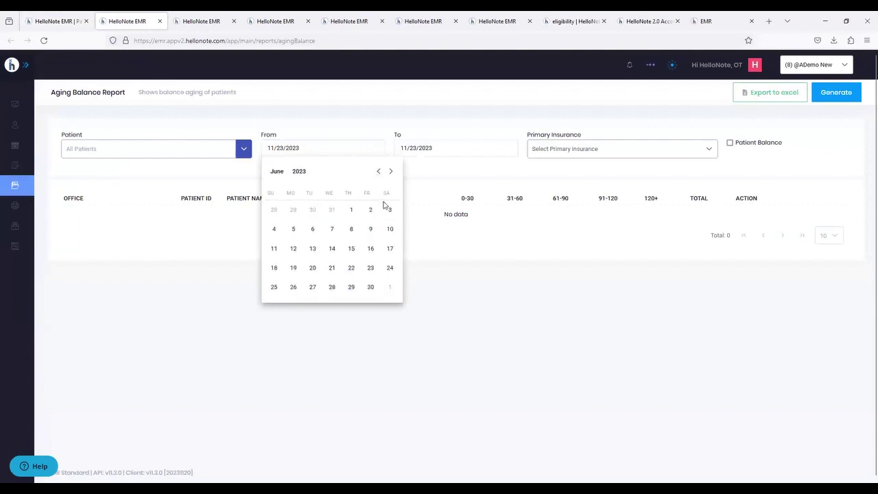
left_click(352, 212)
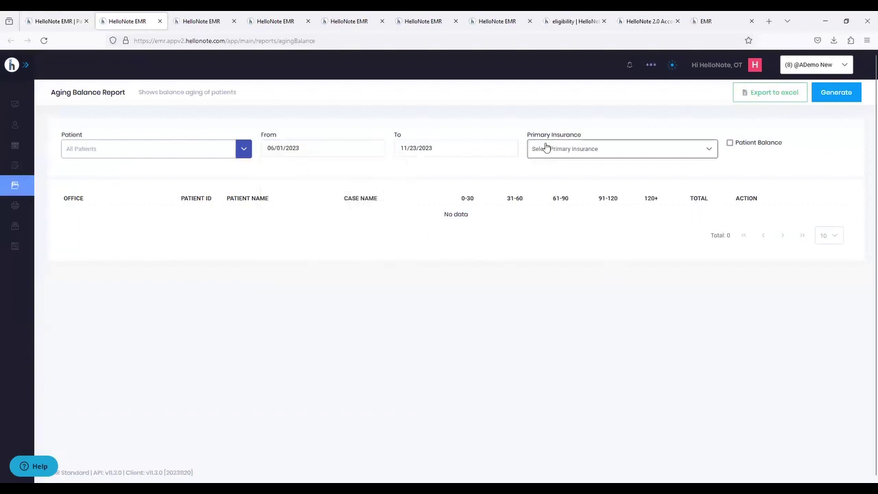
left_click(838, 93)
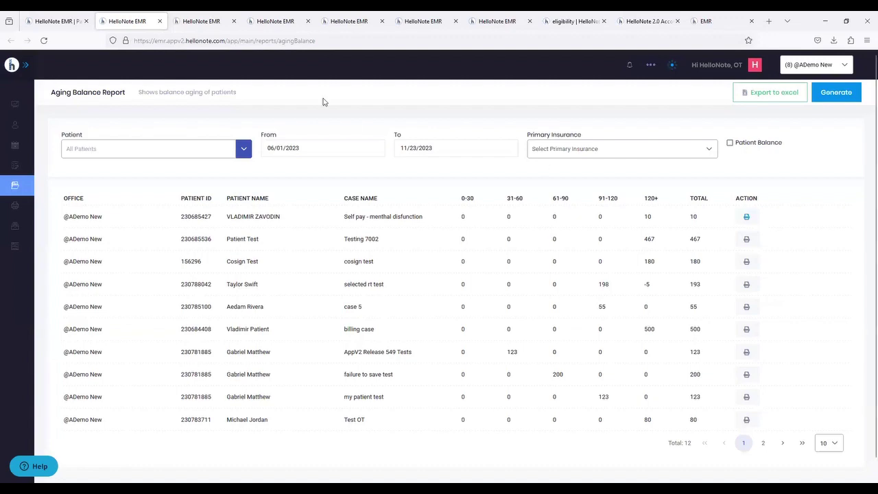
left_click(190, 22)
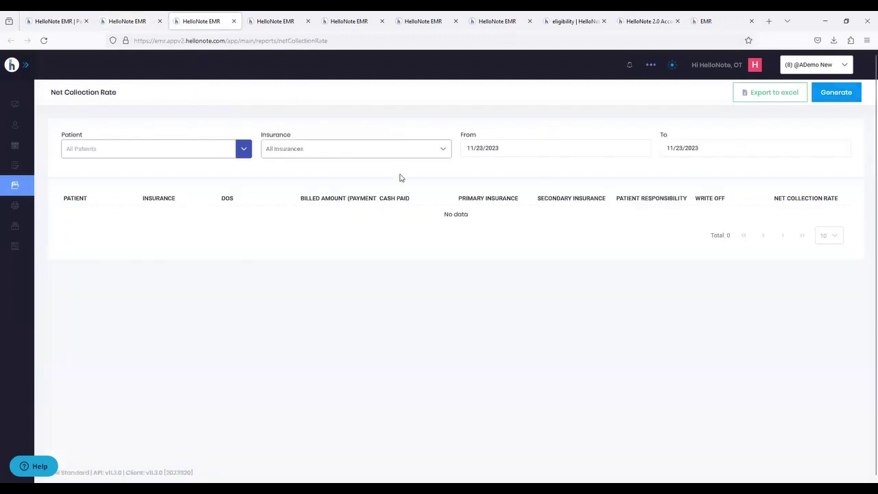
- Look through the Patient Payment Balance, Posted Payment By Date and Therapist Invoice reports
left_click(263, 23)
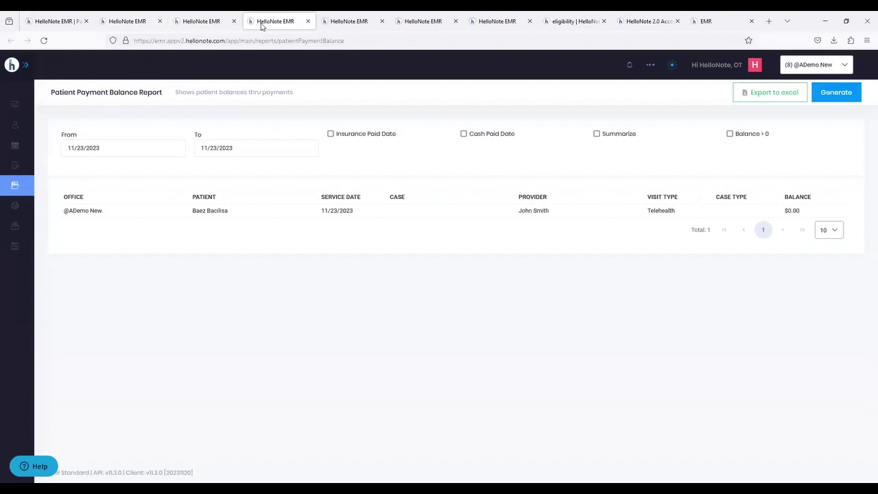
left_click(349, 27)
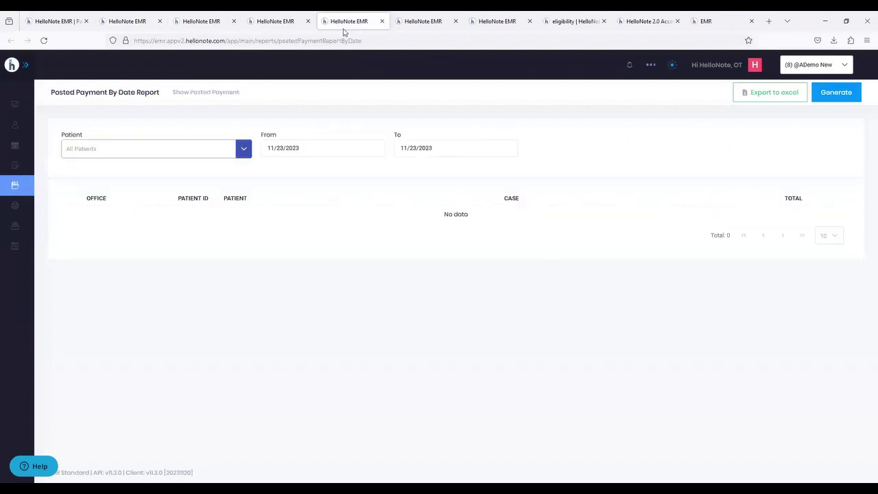
left_click(408, 27)
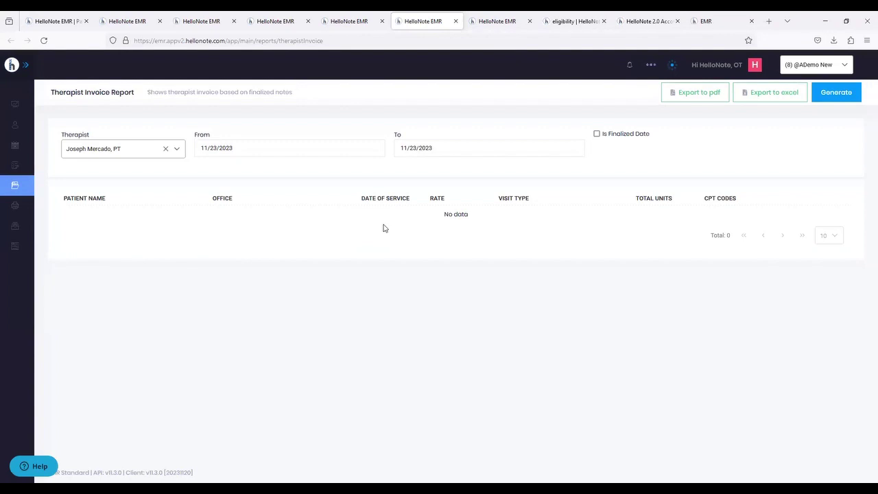
left_click(478, 24)
left_click(404, 24)
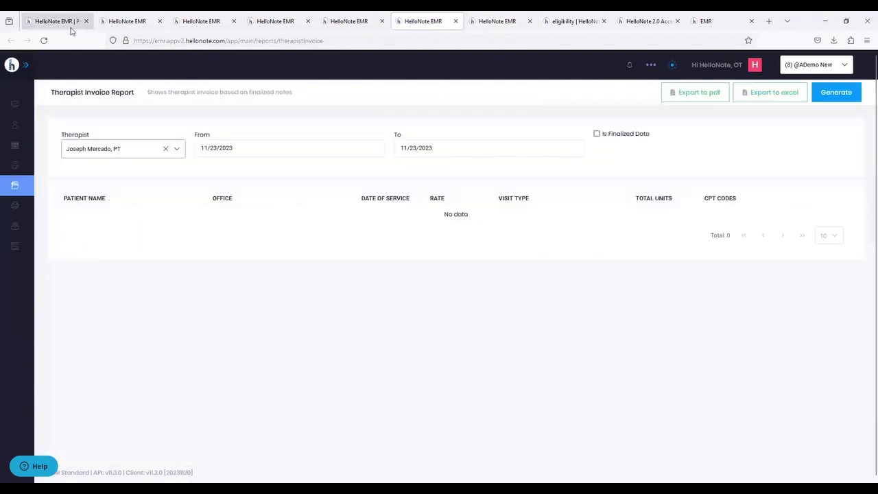
- Return to the Revenue Analysis tab and expand the Note/Compliance reports
left_click(73, 25)
mouse_move(20, 168)
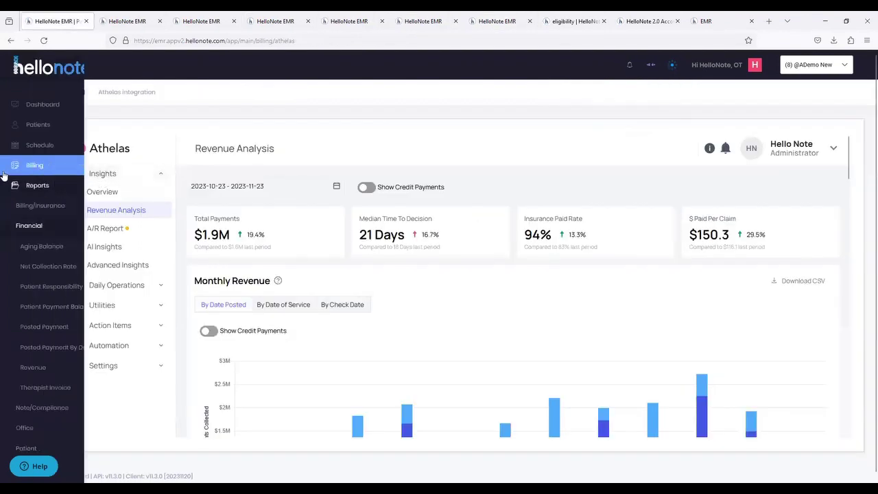
left_click(44, 245)
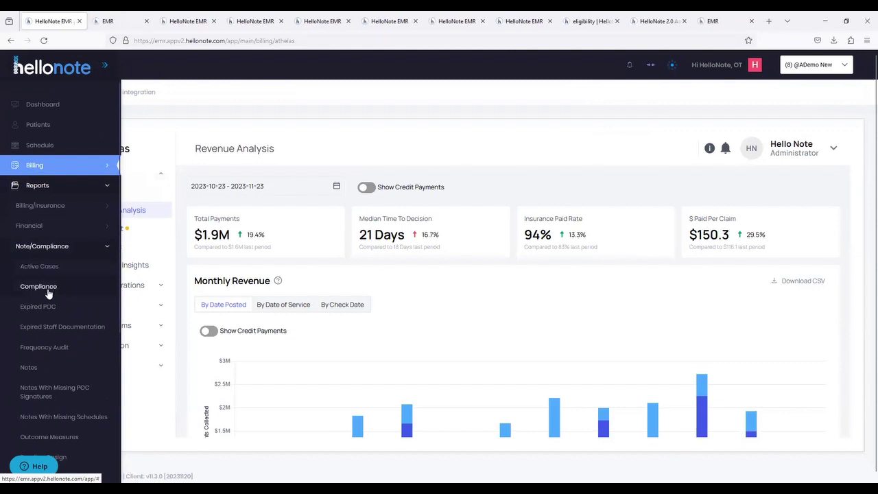
- Scroll the sidebar and expand the Office and Patient report groups
scroll(48, 294, "down", 1)
scroll(48, 294, "down", 2)
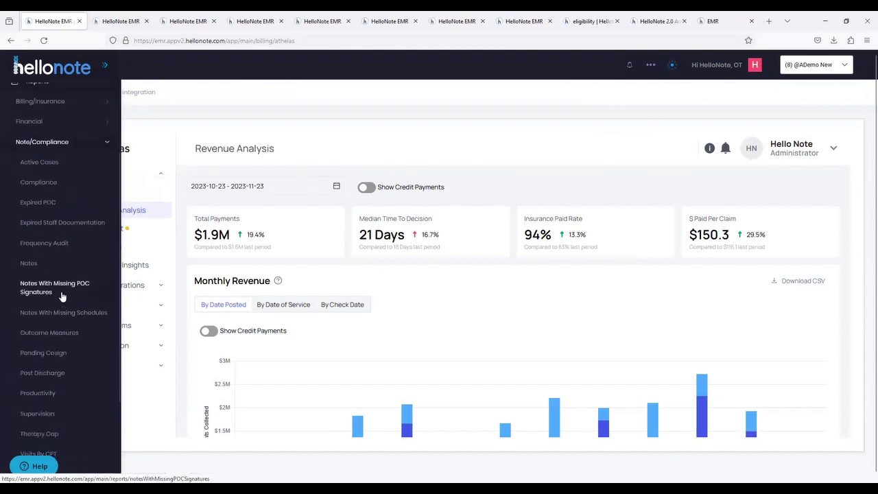
scroll(59, 306, "down", 1)
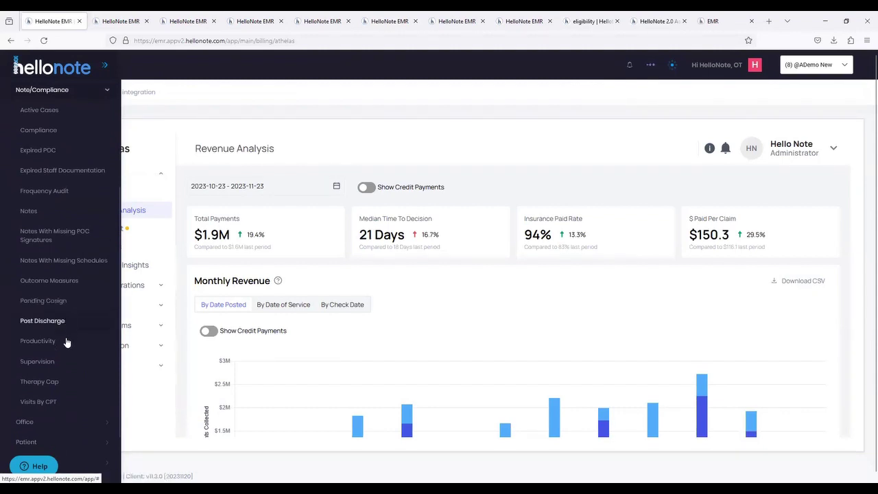
scroll(60, 353, "down", 1)
left_click(45, 374)
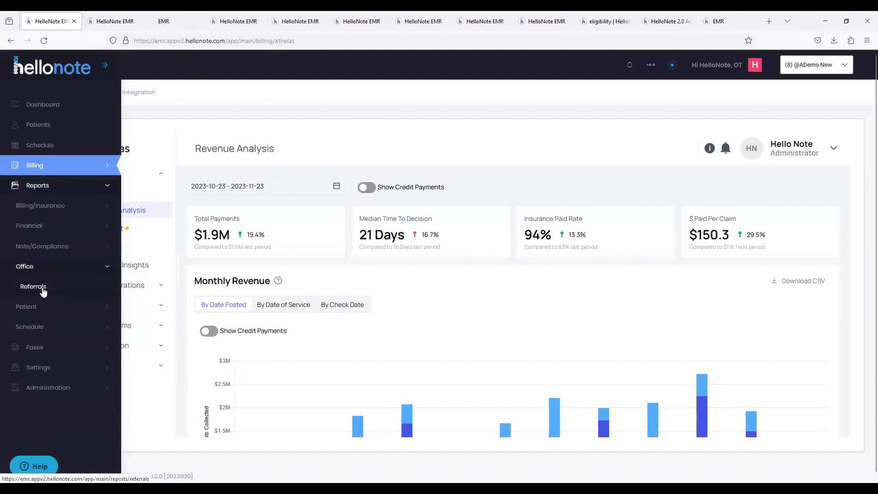
left_click(41, 307)
- Expand the Schedule reports, then view the Active Cases and Referrals Report tabs
scroll(42, 306, "down", 2)
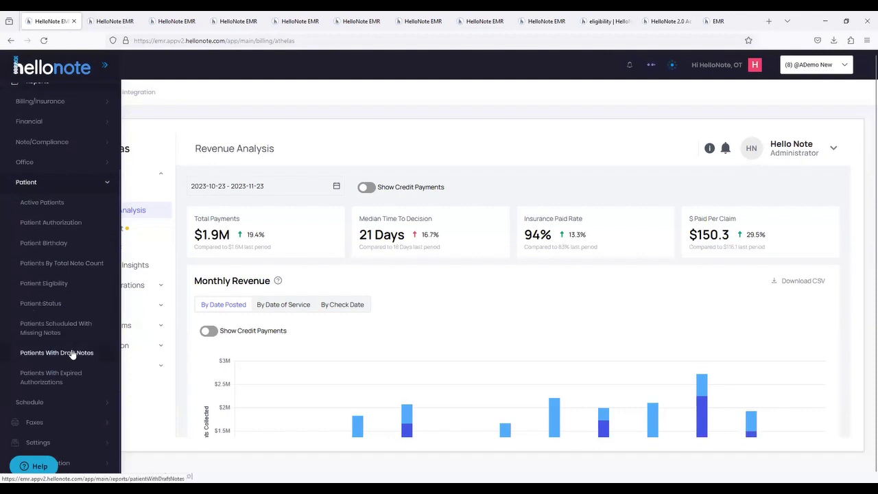
left_click(58, 403)
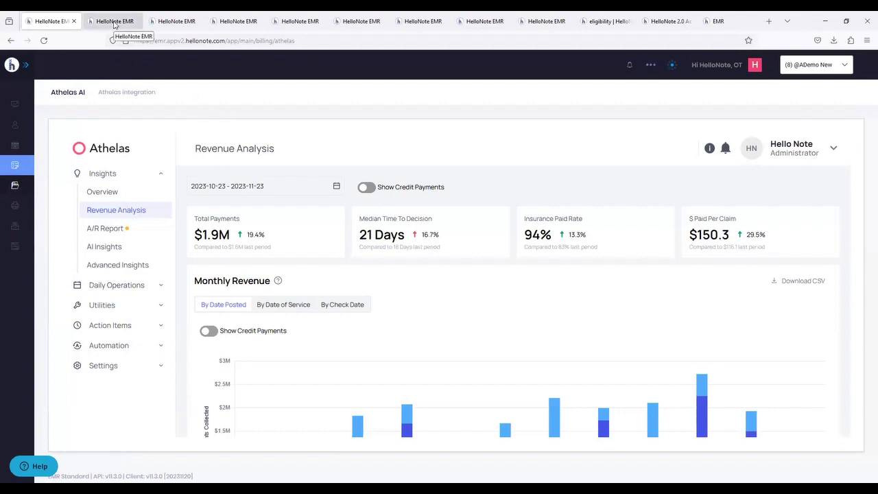
left_click(113, 23)
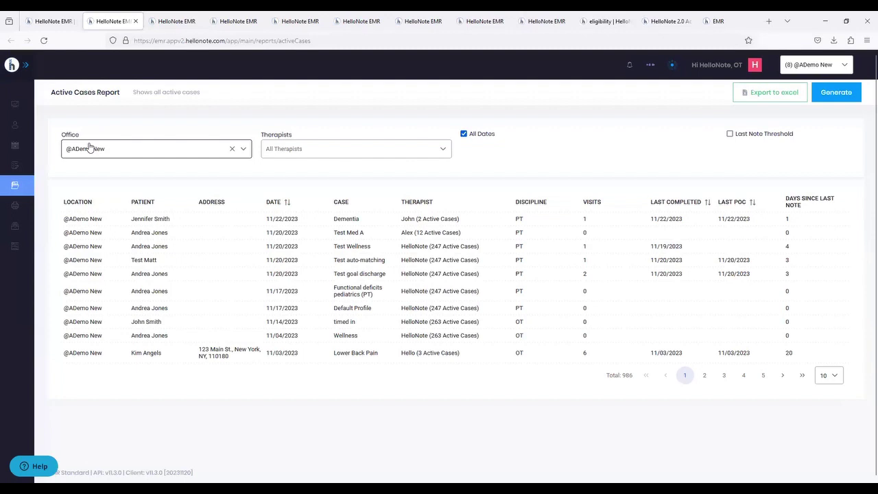
left_click(184, 24)
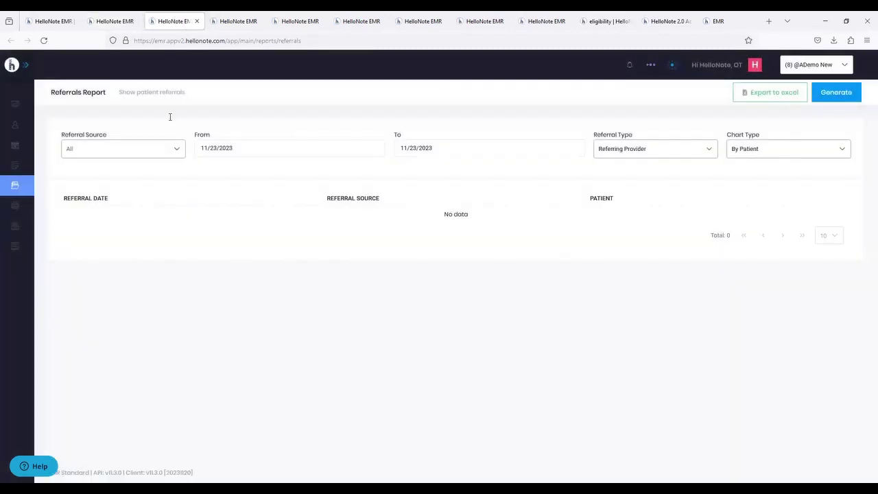
- Generate the Referrals Report with the From date set to 03/01/2023
left_click(310, 148)
left_click(360, 172)
left_click(360, 172)
left_click(360, 172)
left_click(360, 172)
left_click(360, 172)
left_click(360, 172)
left_click(360, 172)
left_click(360, 172)
left_click(293, 211)
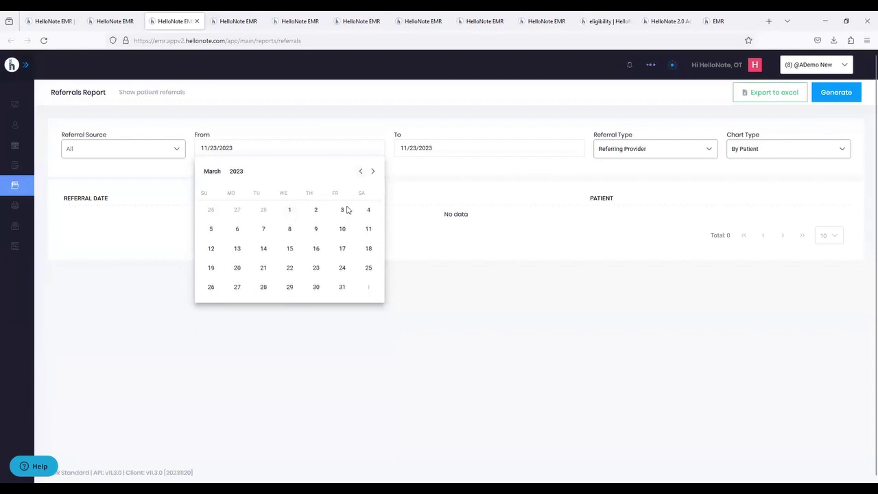
left_click(824, 97)
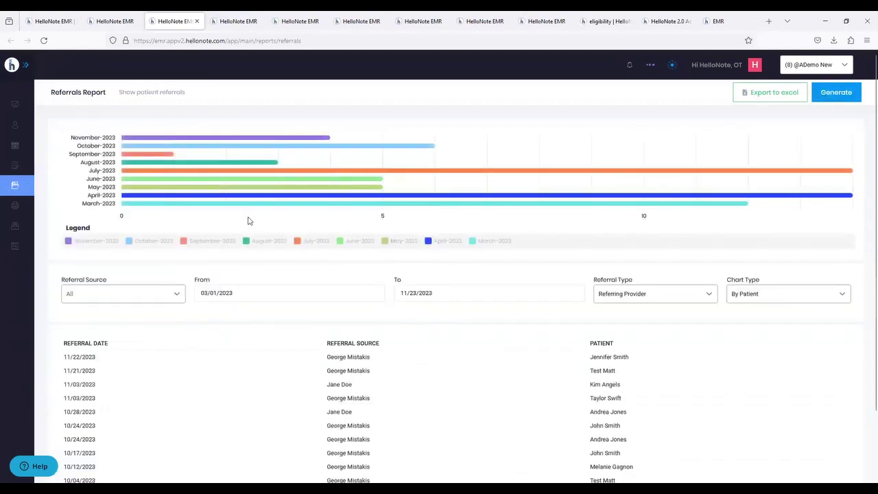
- Change the Chart Type to By Physician and regenerate the referrals chart
mouse_move(146, 206)
mouse_move(151, 177)
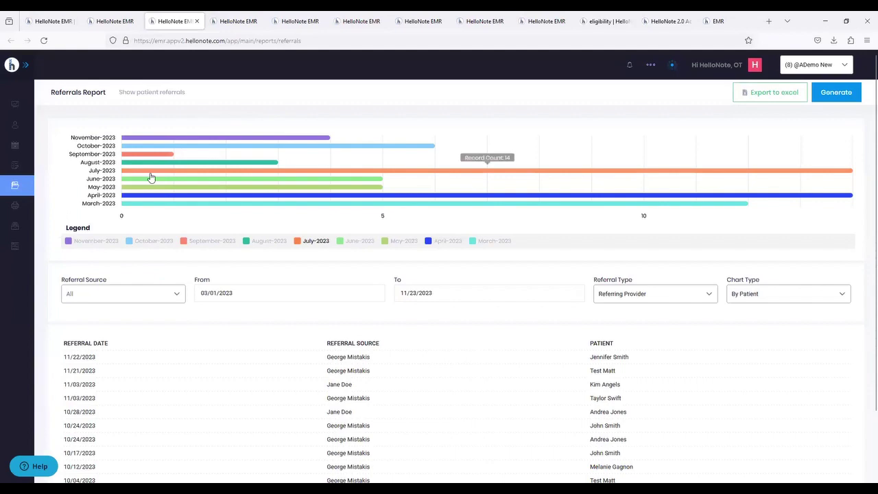
left_click(740, 301)
left_click(750, 331)
left_click(833, 93)
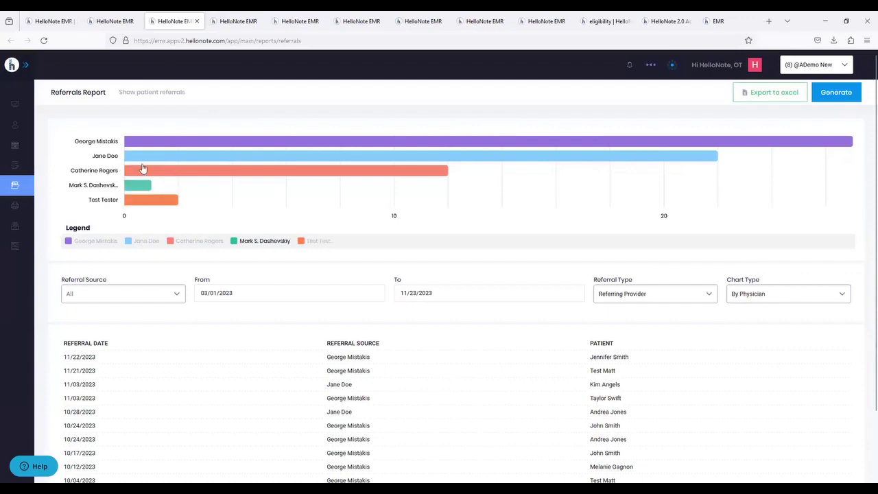
mouse_move(144, 146)
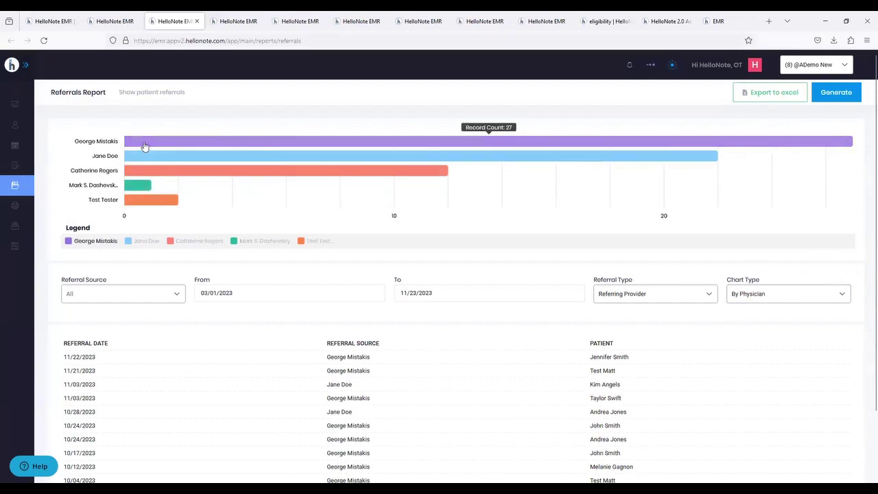
scroll(483, 348, "down", 2)
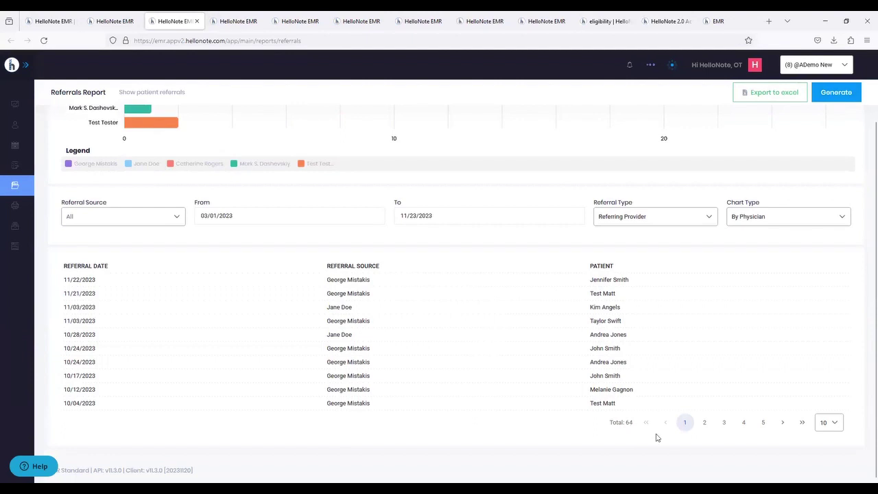
- Show 100 referrals per page in the Referrals Report list
left_click(823, 428)
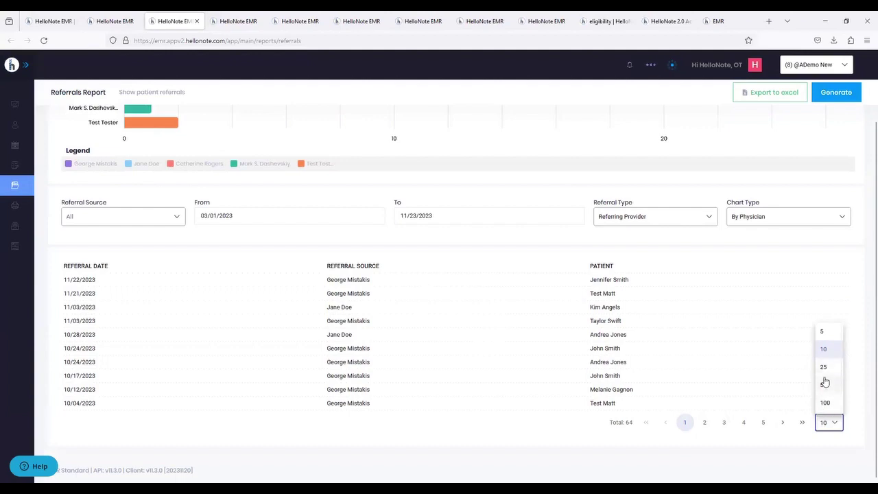
left_click(825, 402)
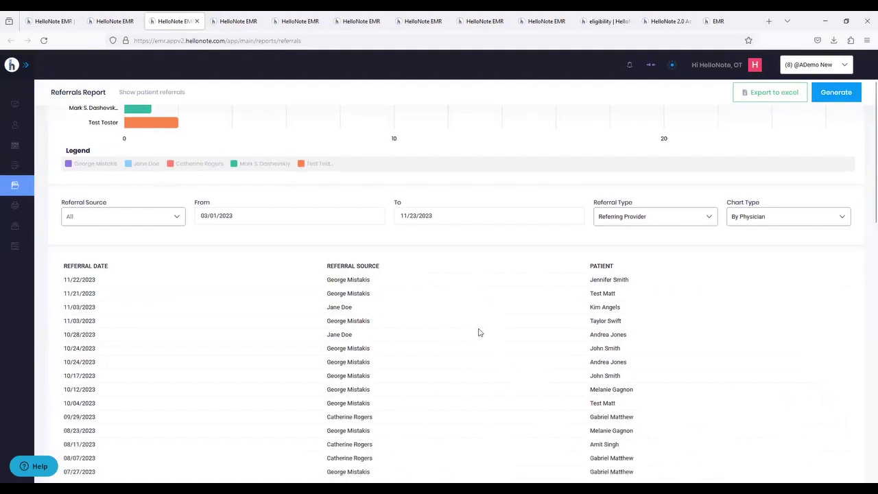
scroll(465, 331, "down", 3)
scroll(465, 331, "up", 4)
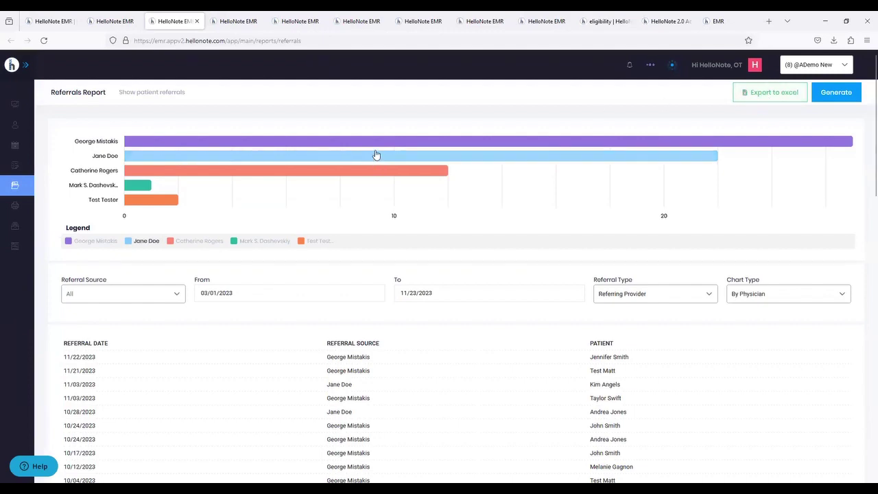
- Expand the Faxes section of the sidebar
mouse_move(200, 172)
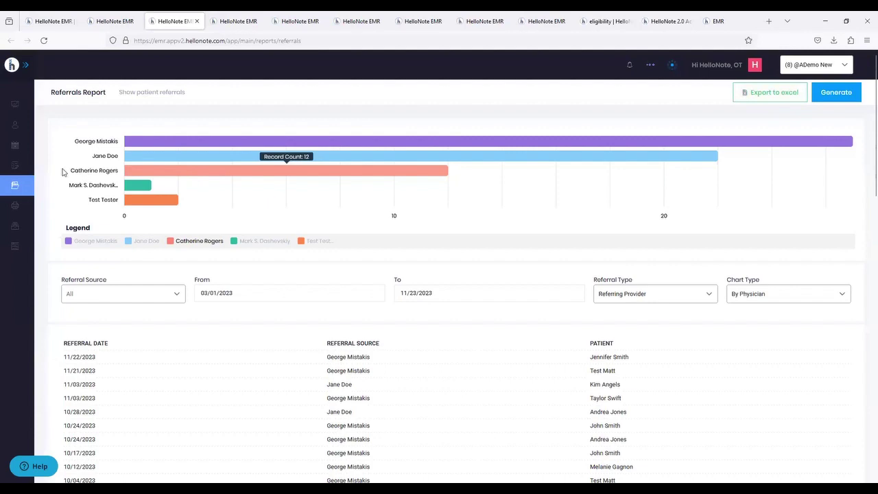
mouse_move(33, 189)
left_click(37, 206)
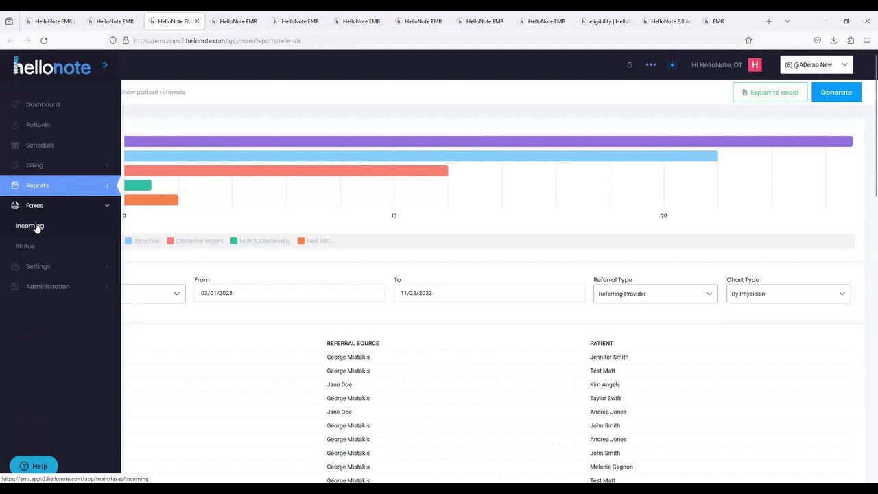
- Open Faxes > Status and check the first fax's ReFax and Preview/Download actions
left_click(26, 246)
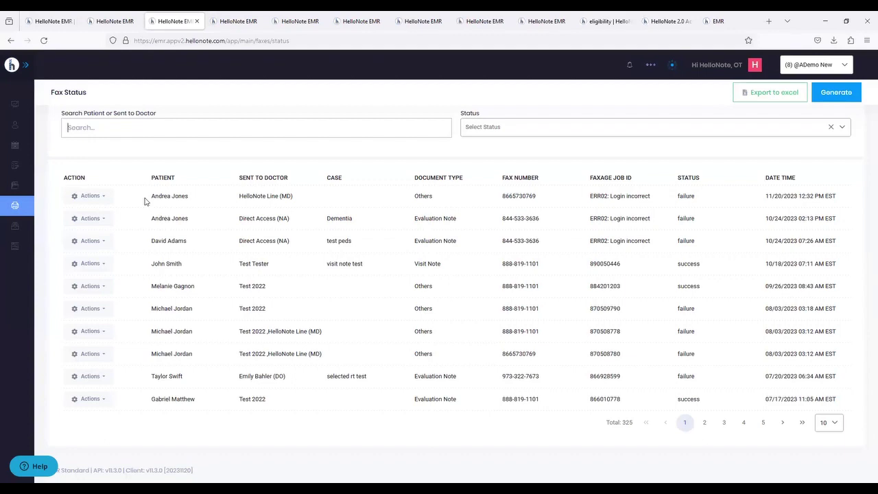
left_click(101, 197)
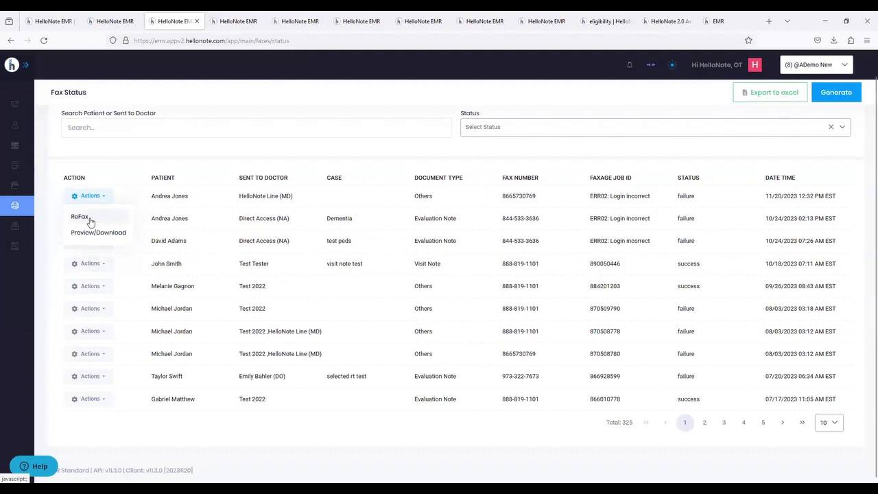
mouse_move(27, 224)
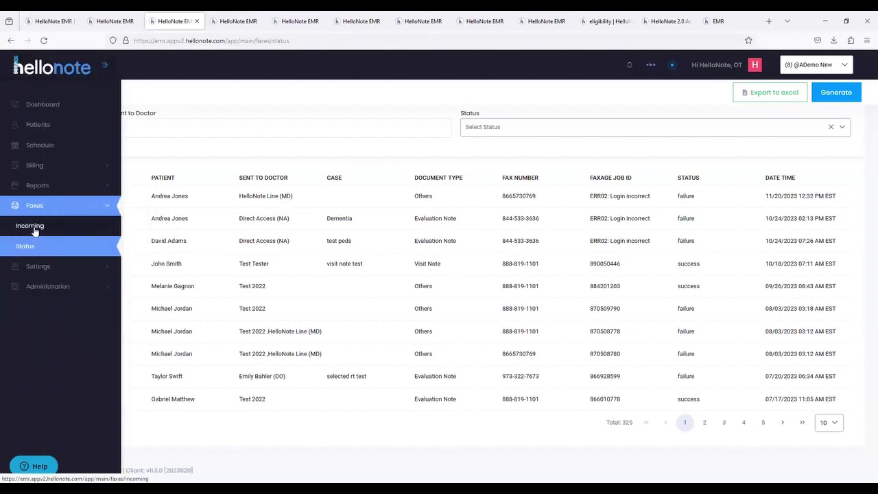
- Check the empty Incoming Faxes list, then open Administration > Patient with no patient selected
left_click(33, 229)
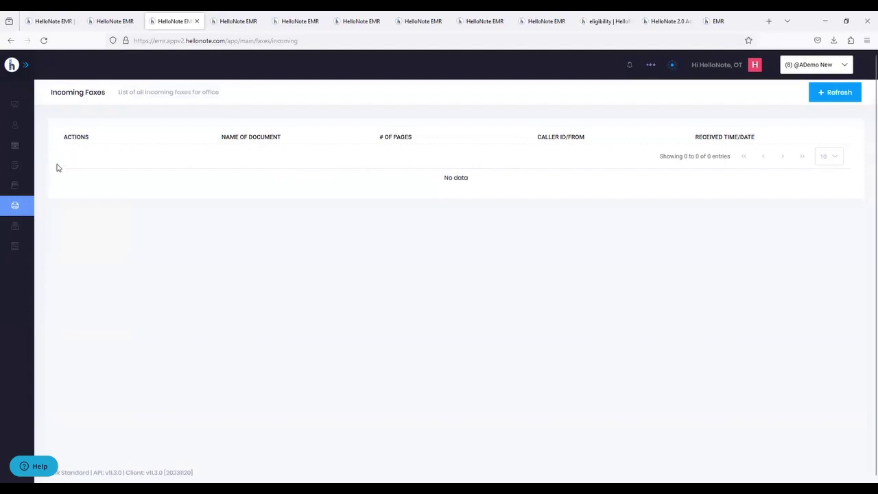
left_click(31, 210)
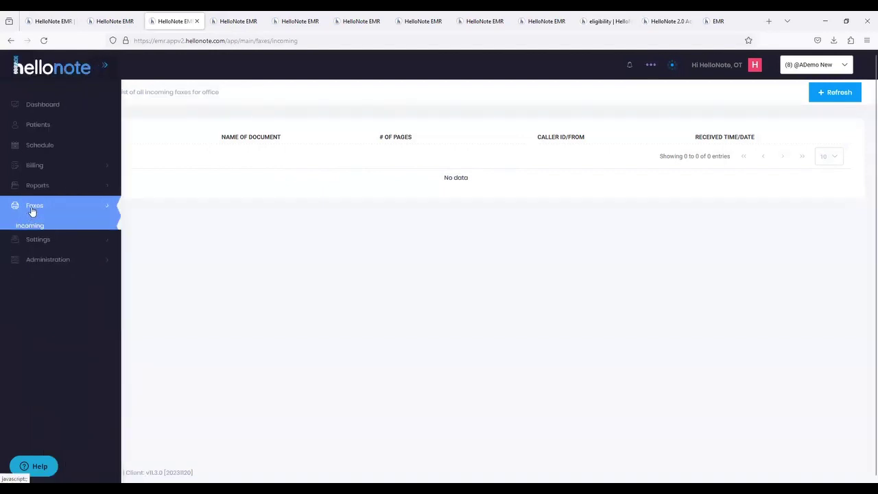
left_click(33, 226)
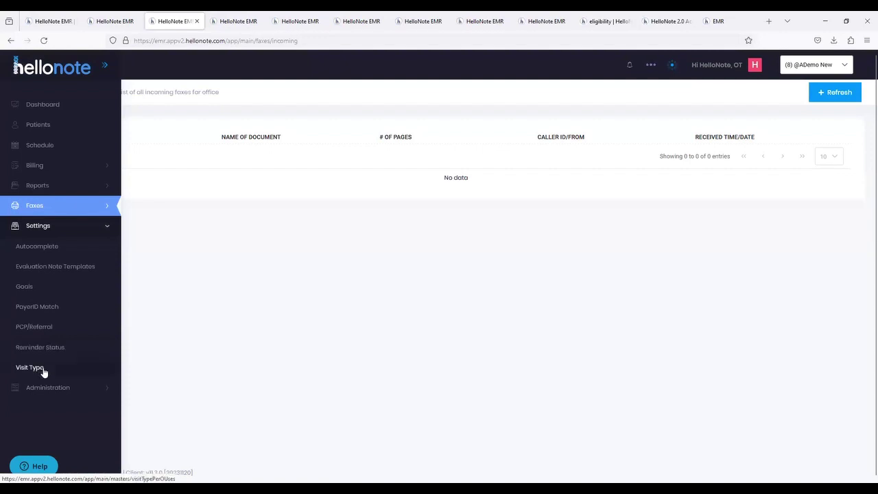
left_click(68, 228)
left_click(54, 246)
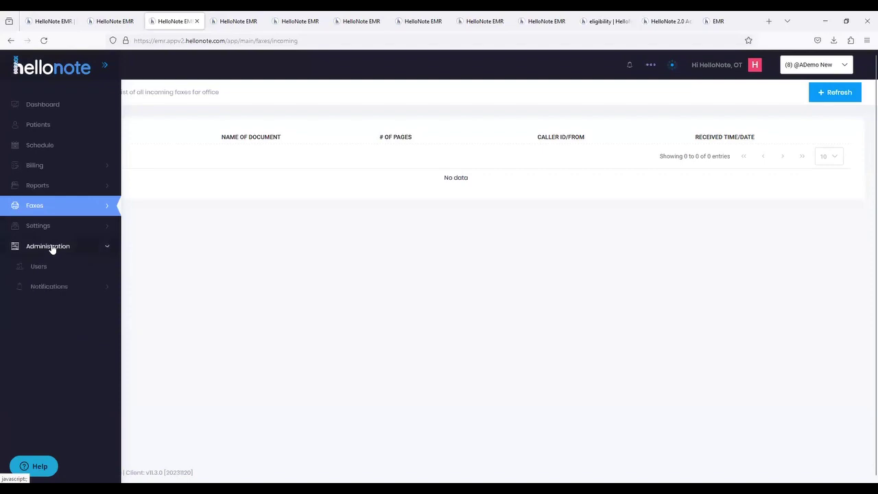
left_click(41, 264)
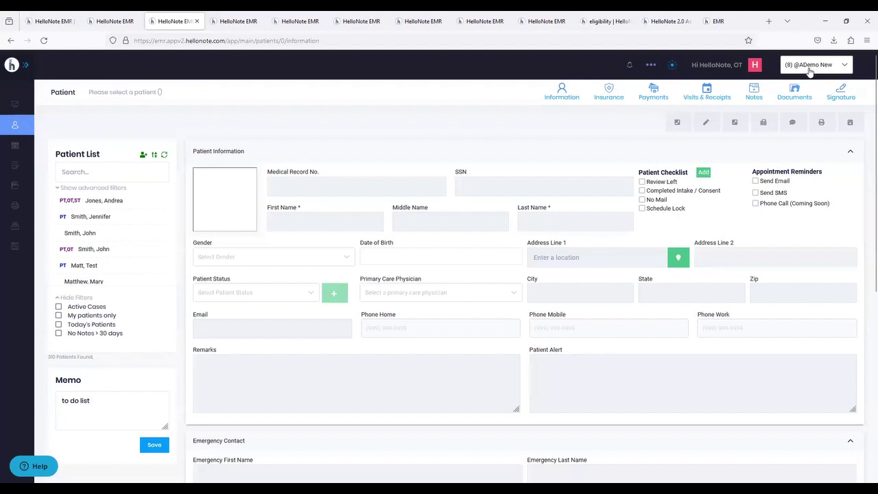
- Switch to (684) HelloNote Office and open the first patient's cases and notes
left_click(809, 68)
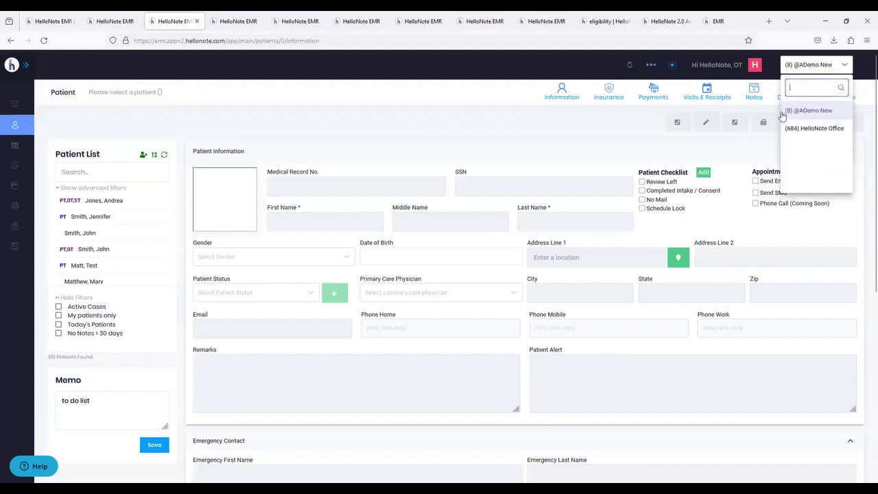
left_click(815, 129)
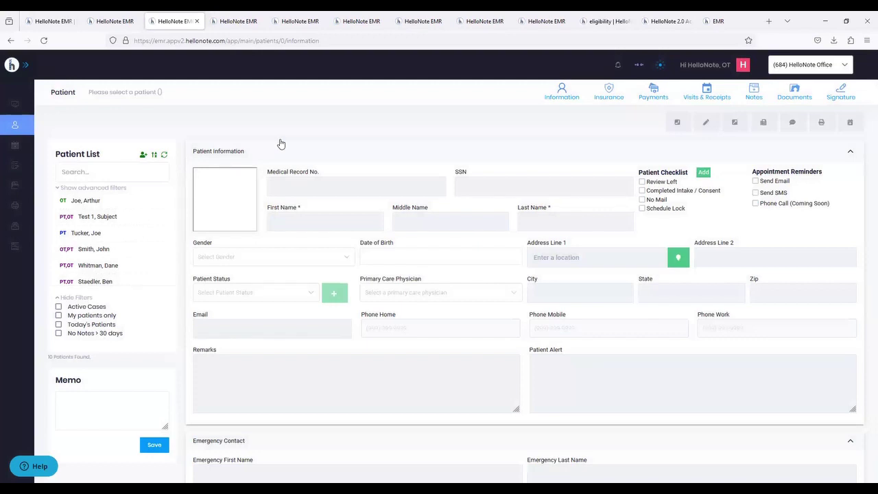
left_click(107, 206)
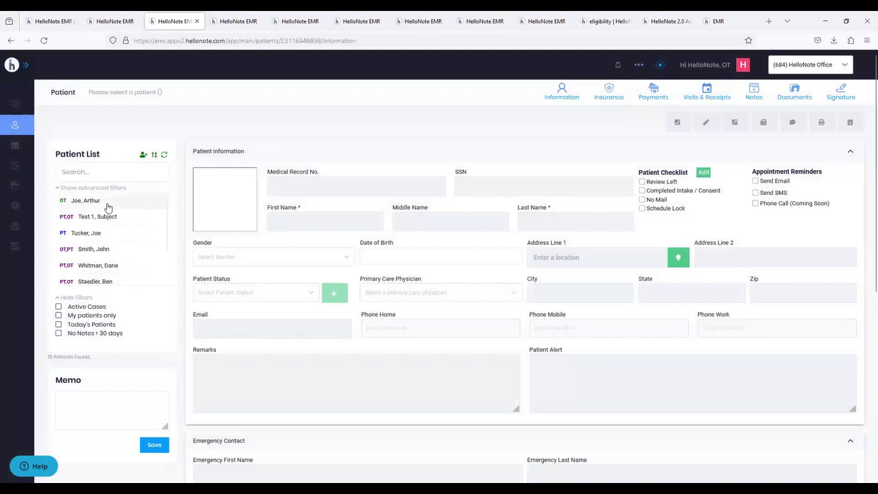
left_click(753, 93)
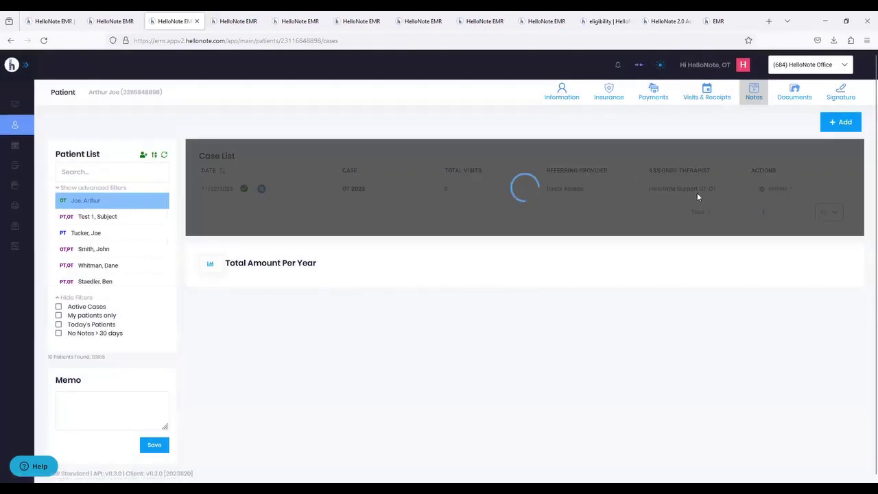
- Open the OT 2023 case's note list and preview the New Note choices
left_click(768, 189)
left_click(774, 206)
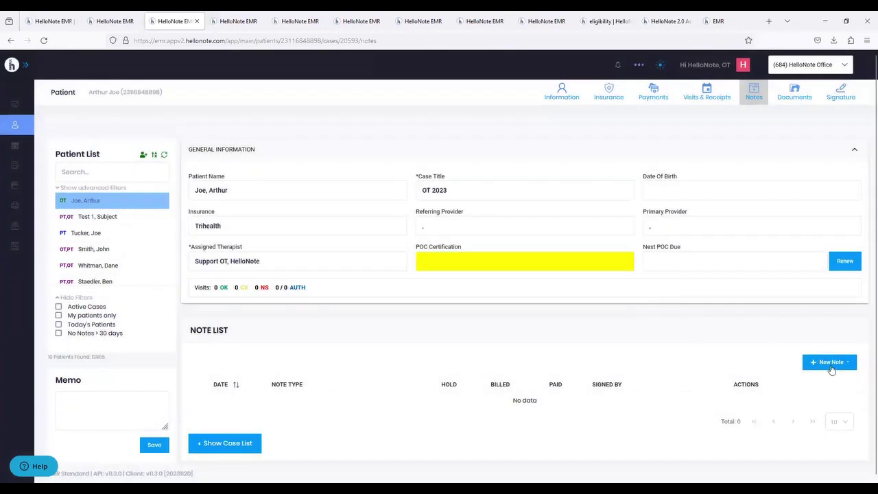
left_click(830, 364)
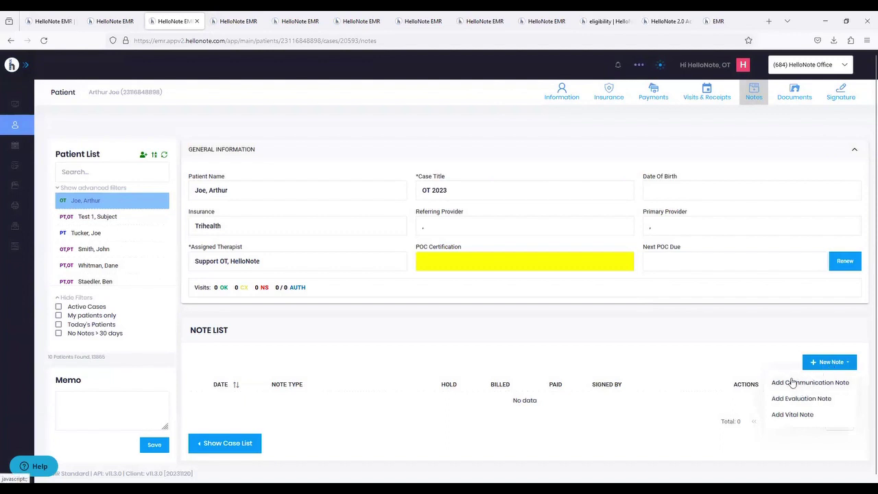
left_click(682, 312)
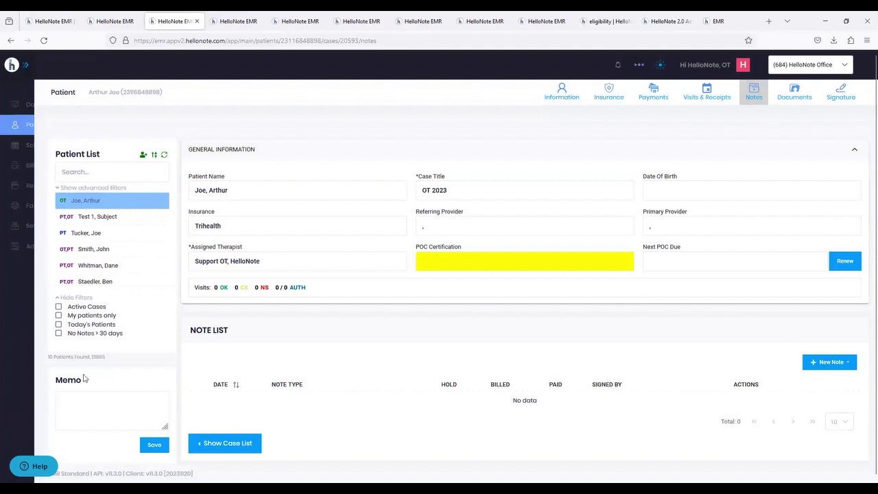
left_click(48, 467)
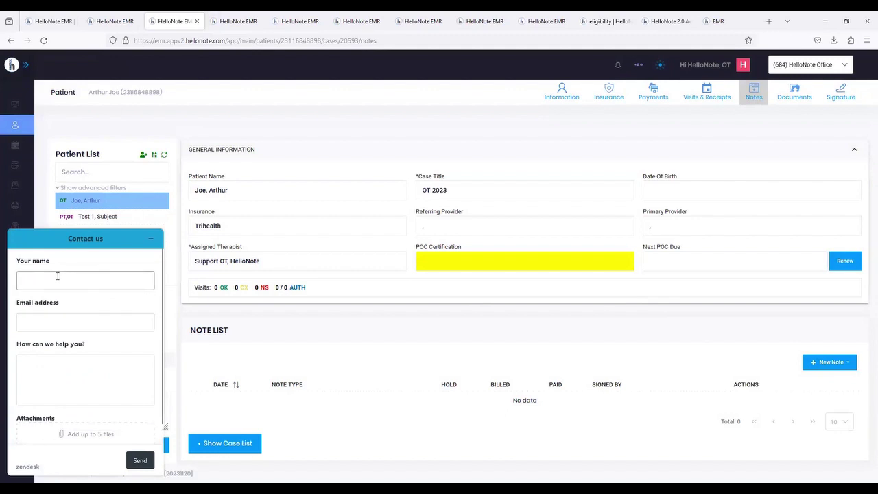
left_click(50, 324)
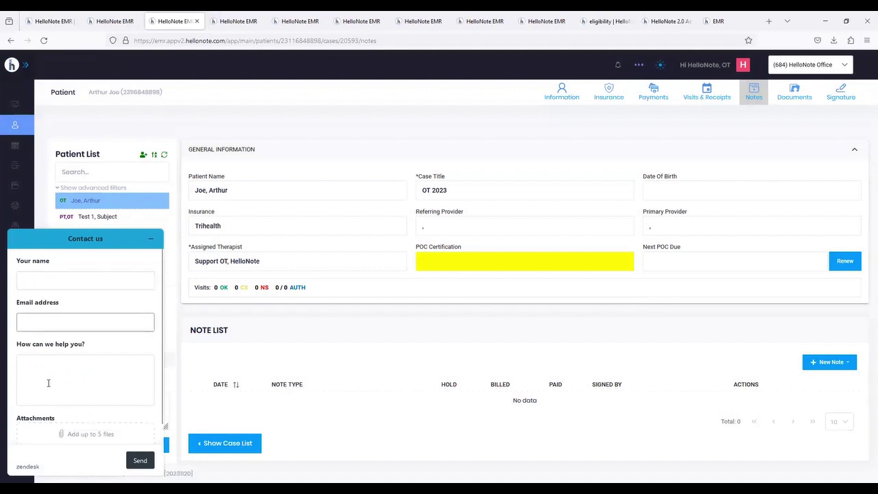
left_click(48, 382)
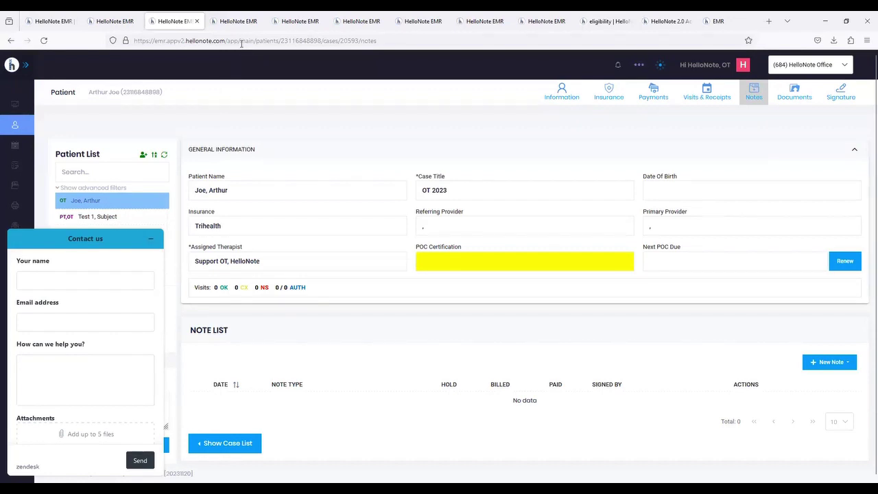
left_click(89, 367)
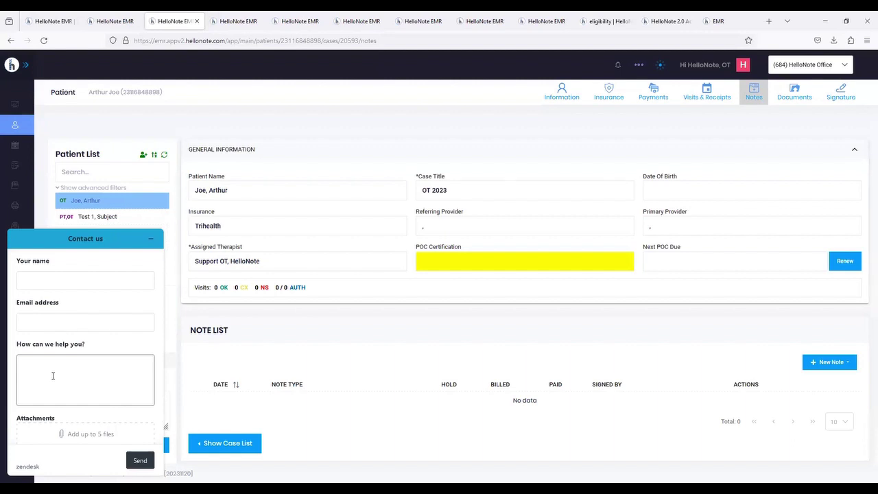
left_click(313, 209)
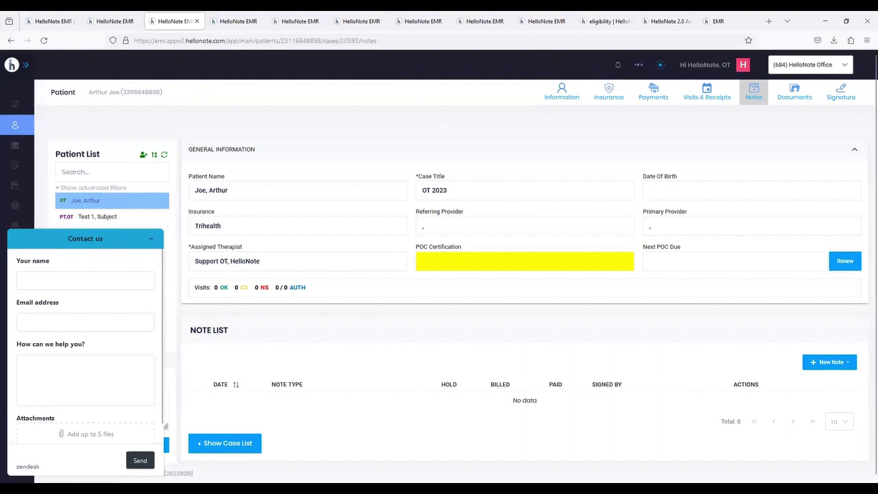
left_click(151, 239)
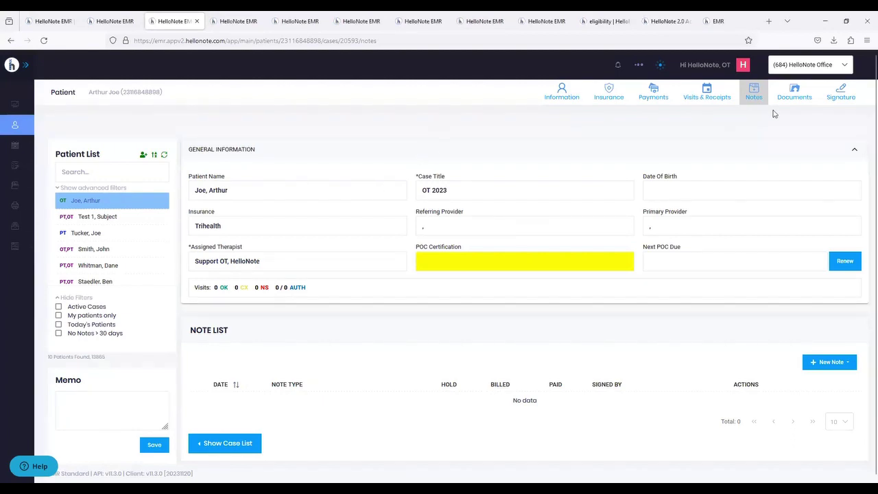
- On the patient's Signature page, draw a trial signature in a new signature dialog, then discard it
left_click(841, 97)
left_click(840, 124)
mouse_move(309, 189)
left_mouse_down()
mouse_move(290, 245)
mouse_move(364, 208)
mouse_move(396, 204)
mouse_move(402, 224)
mouse_move(426, 218)
left_mouse_up()
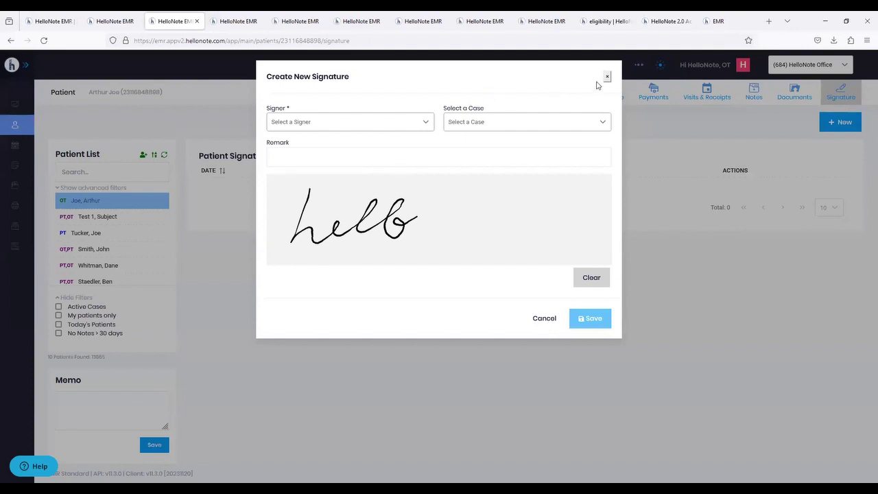
key("Escape")
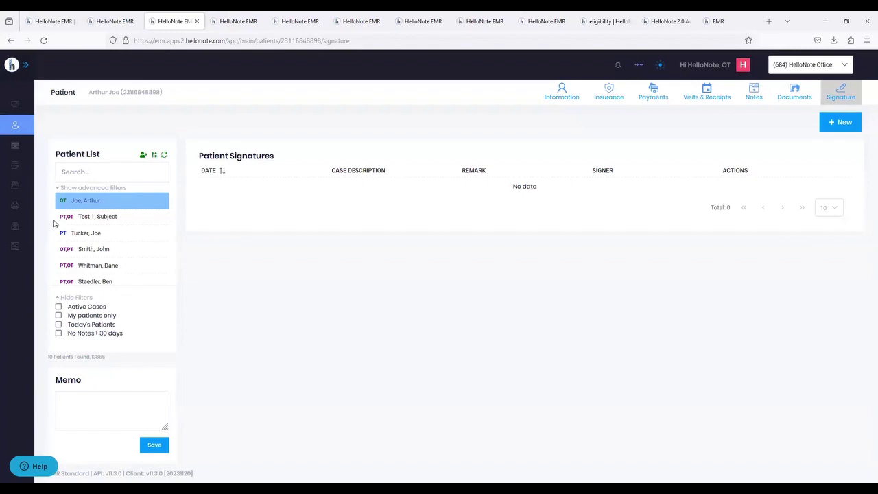
- Save Trihealth as the patient's primary insurance with its primary member ID
left_click(609, 96)
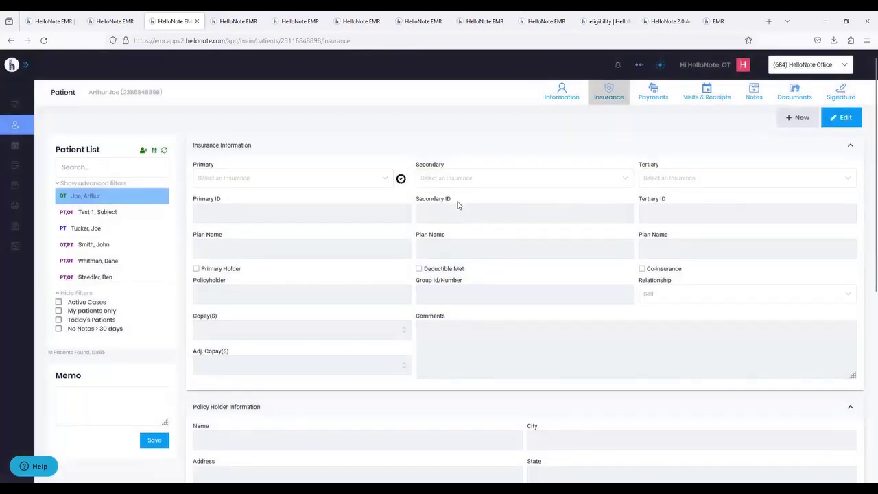
scroll(458, 205, "down", 5)
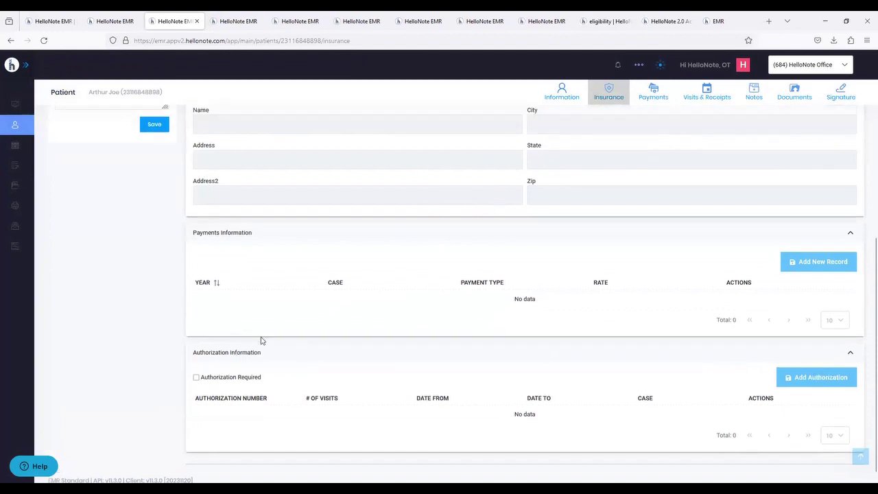
scroll(261, 340, "up", 5)
scroll(260, 341, "down", 3)
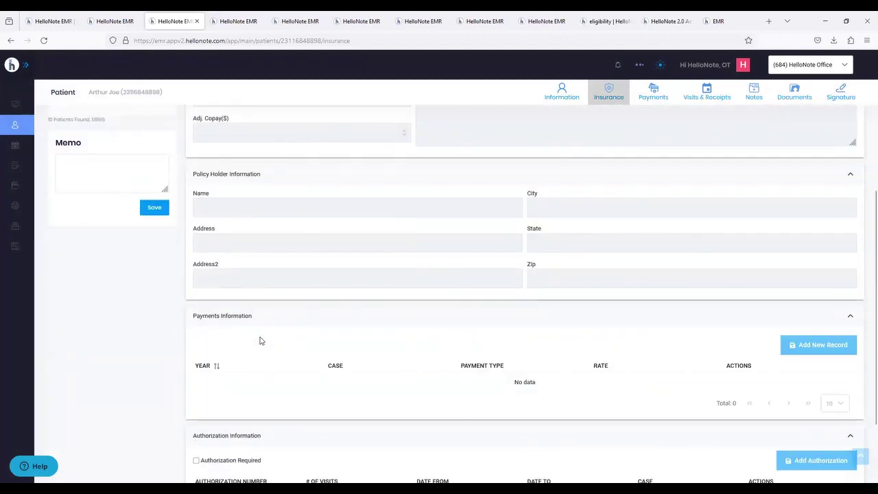
scroll(261, 341, "up", 3)
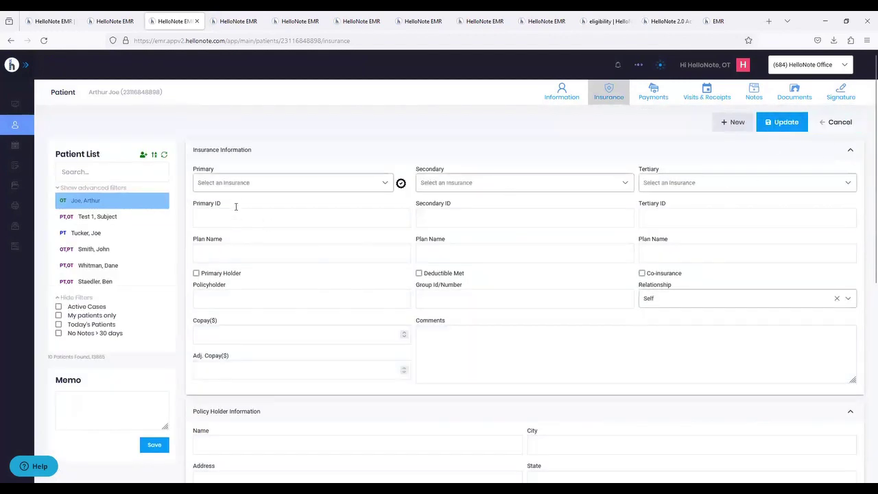
left_click(233, 183)
left_click(223, 263)
left_click(224, 221)
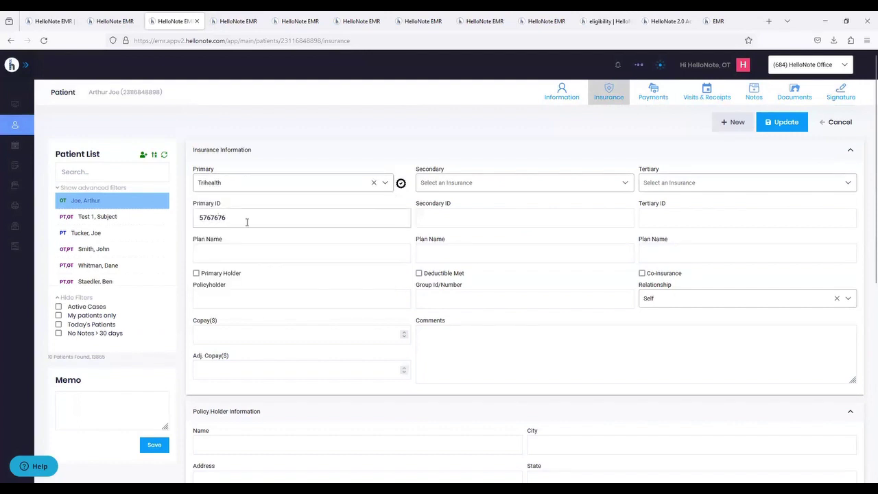
left_click(796, 123)
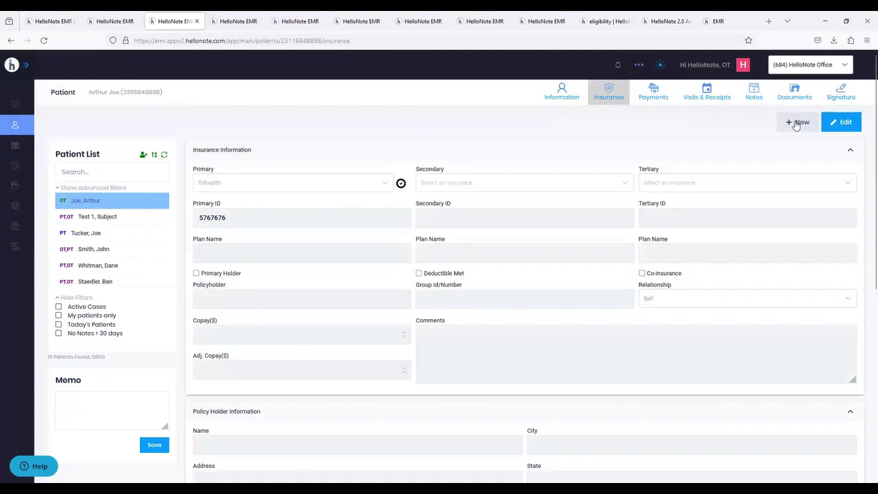
- Reopen the insurance details for editing and tick Authorization Required
left_click(830, 124)
scroll(569, 246, "down", 5)
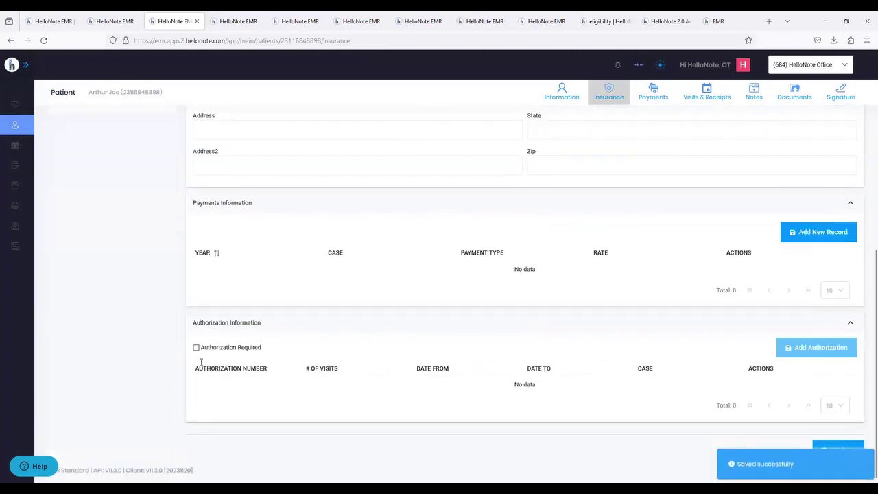
left_click(217, 350)
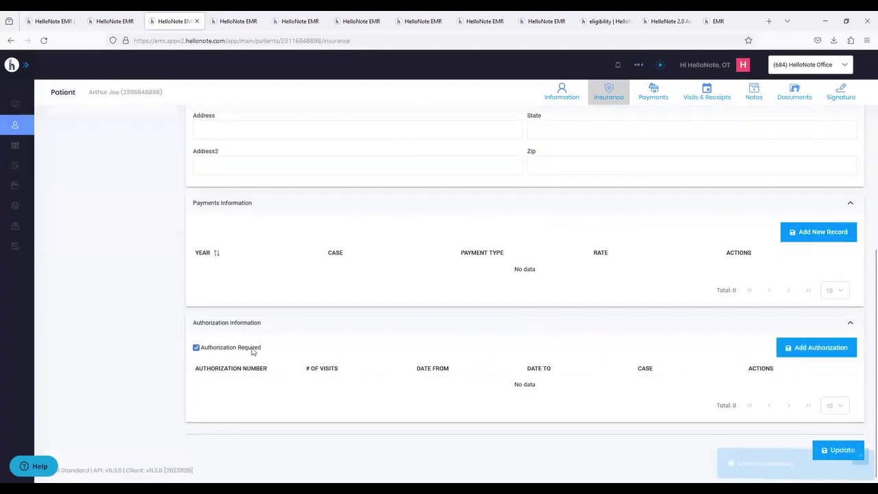
- Start a new authorization and enter its authorization number
left_click(810, 350)
left_click(350, 205)
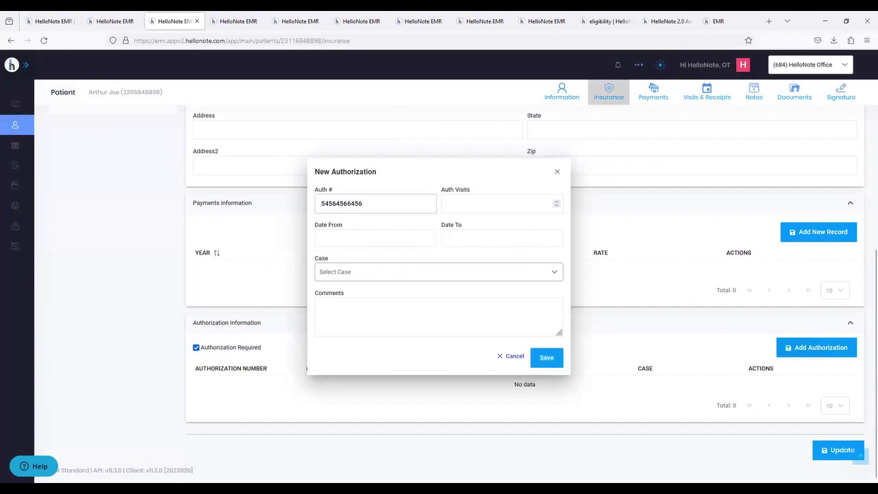
- Link the authorization to case OT 2023 and close the case list
left_click(419, 271)
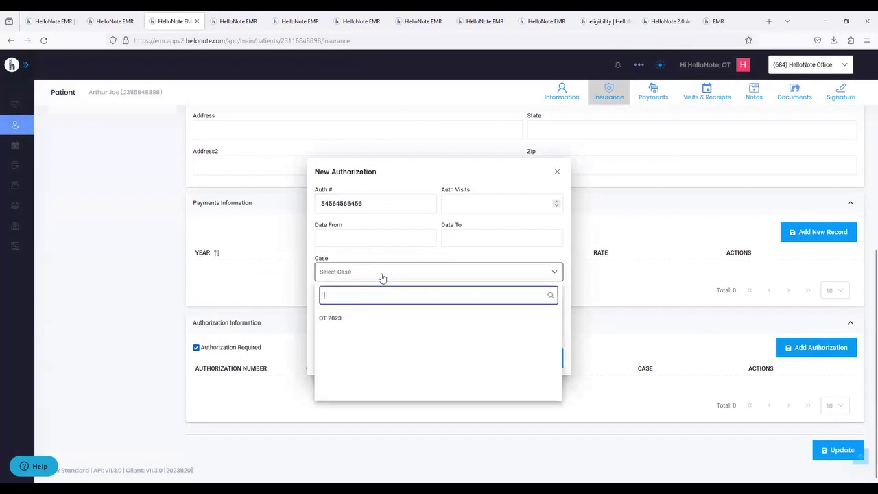
left_click(338, 323)
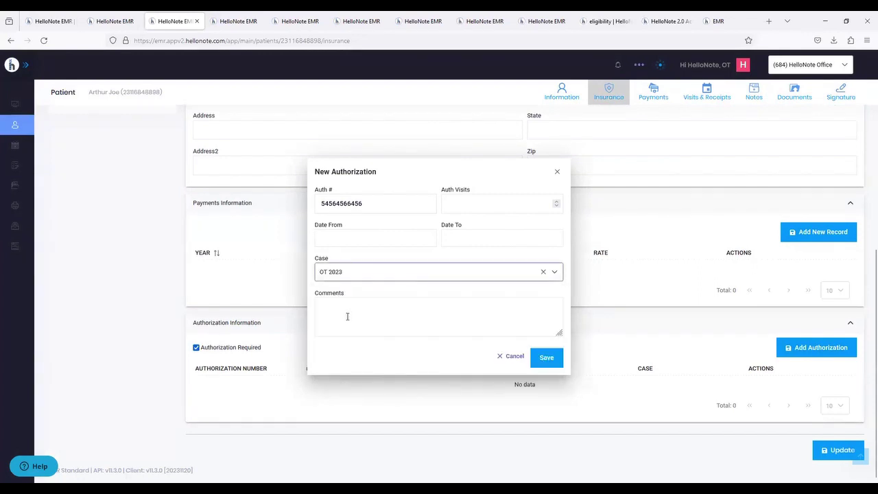
left_click(354, 277)
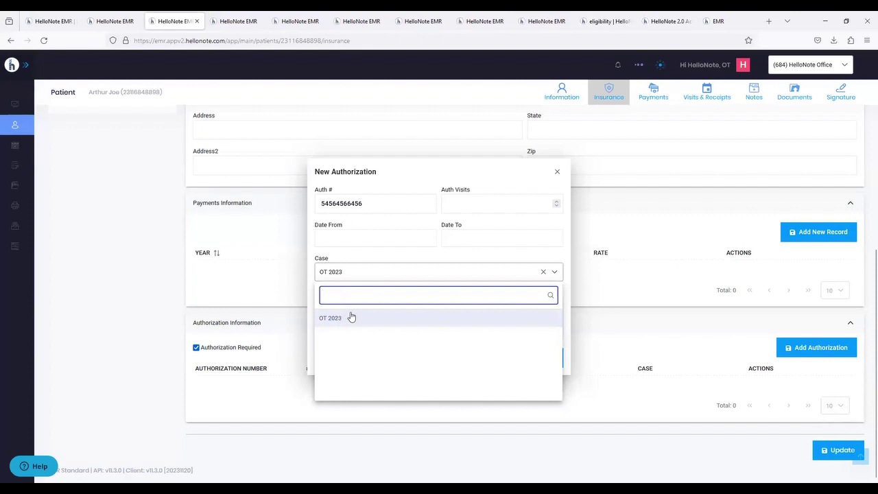
left_click(490, 271)
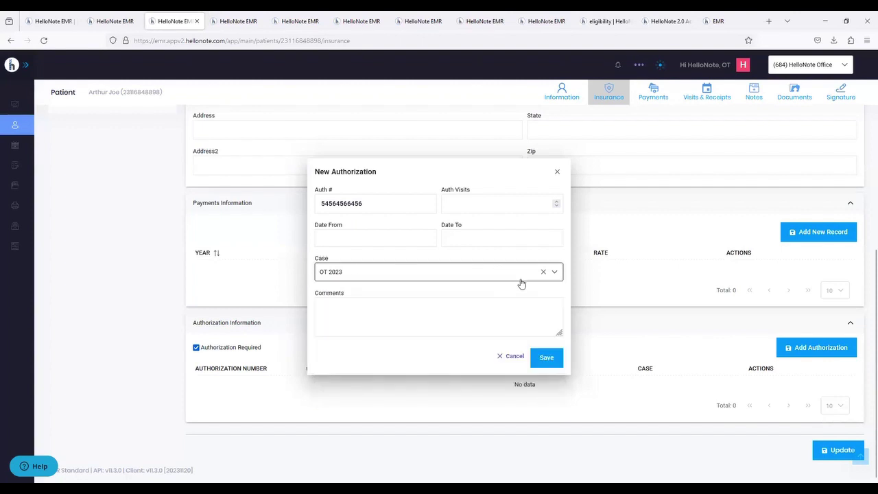
left_click(543, 274)
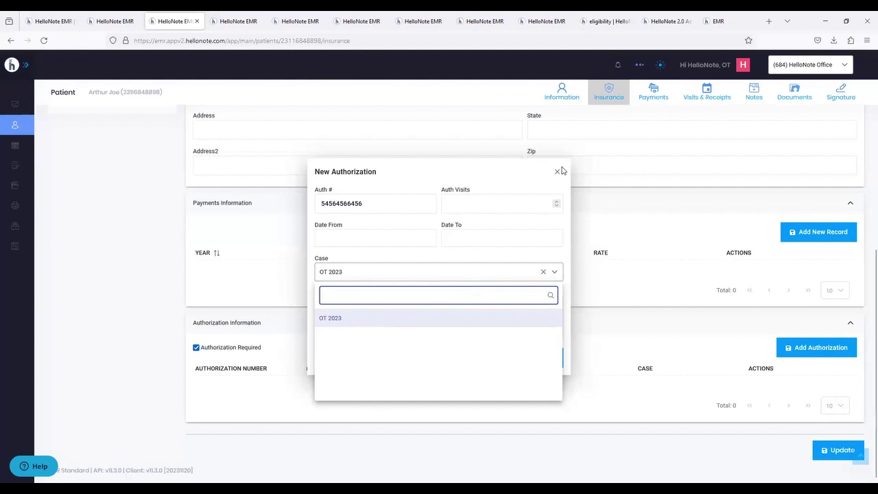
key("Escape")
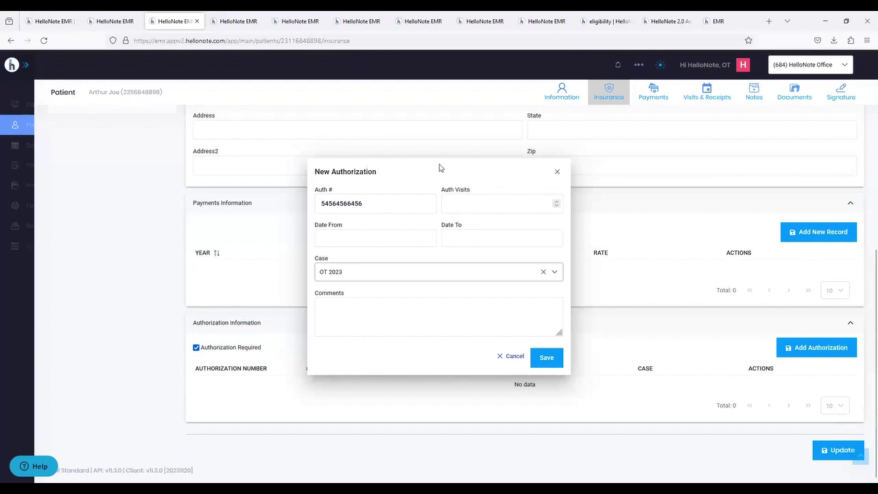
- Close the New Authorization form and bring up the Settings options in the sidebar
left_click(557, 171)
scroll(522, 160, "up", 5)
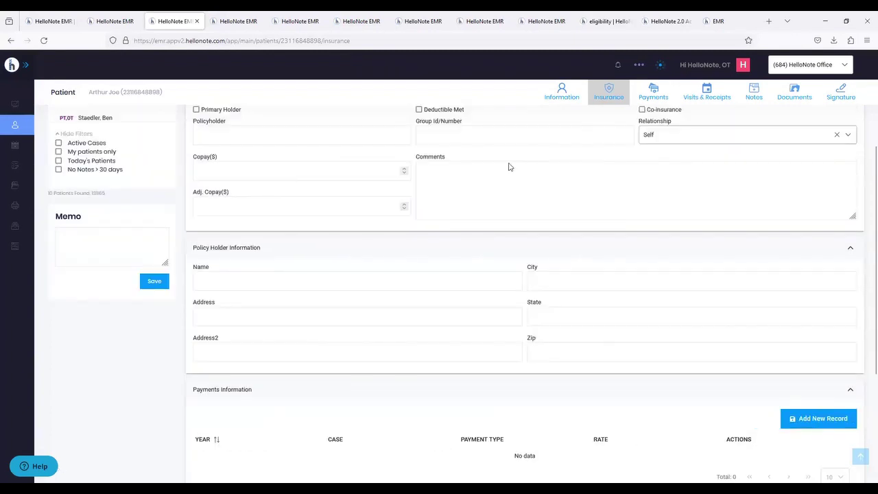
mouse_move(16, 226)
left_click(18, 225)
- Go to Evaluation Note Templates and open the Wellness template via Actions > View/Edit
left_click(43, 266)
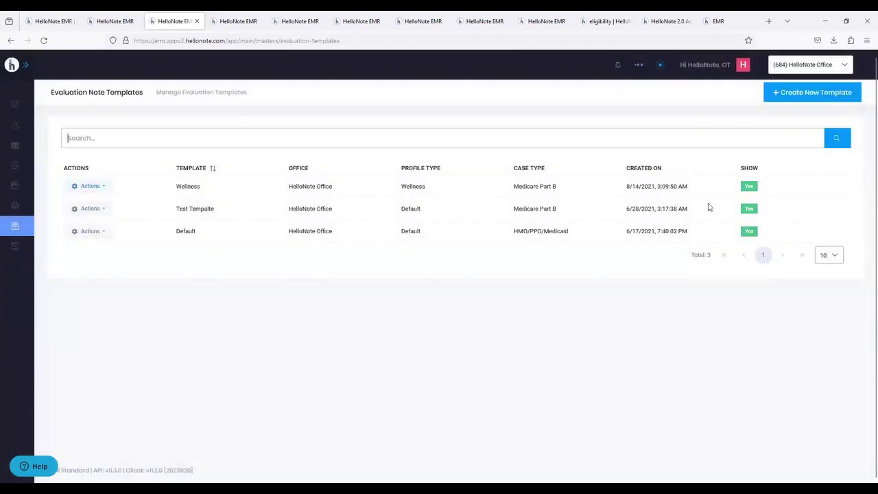
left_click(106, 187)
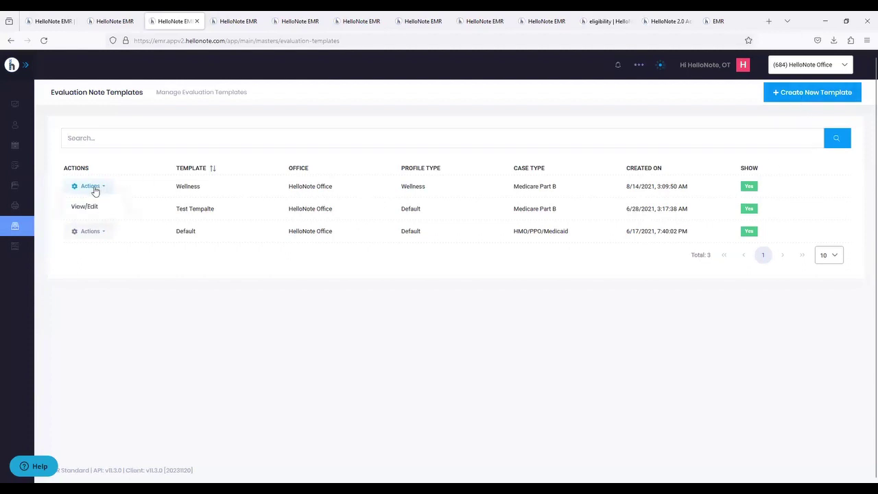
left_click(191, 288)
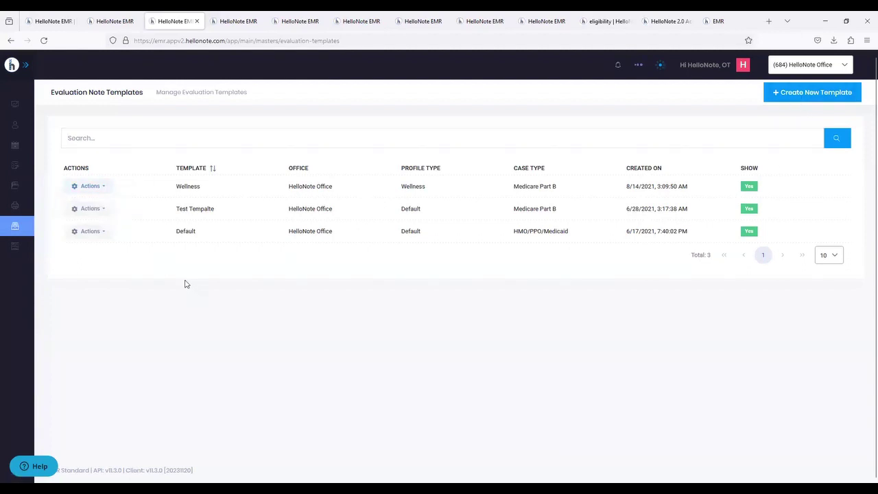
left_click(82, 189)
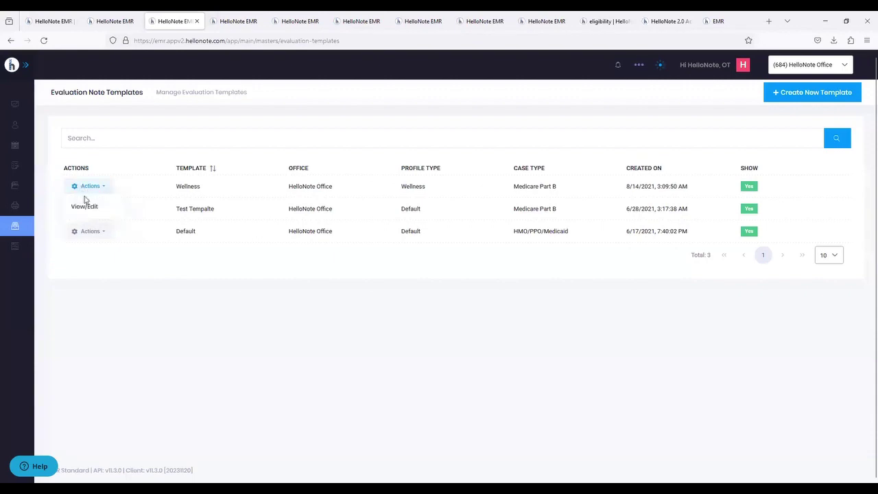
left_click(84, 207)
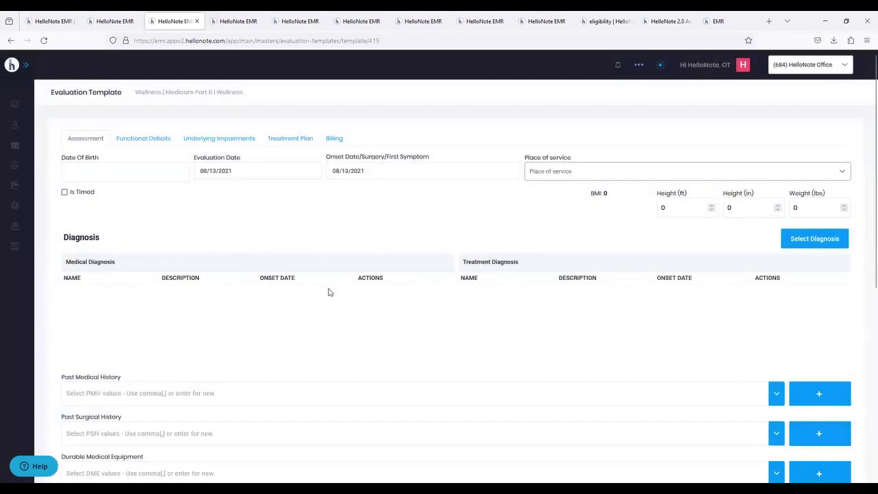
- Leave the Wellness template and go back to the evaluation templates list
scroll(365, 308, "down", 3)
scroll(365, 308, "up", 3)
mouse_move(8, 145)
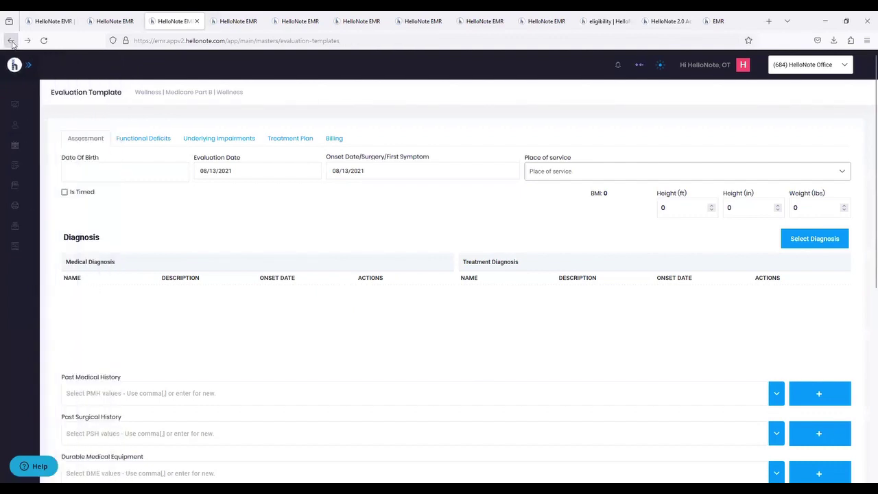
key("alt+Left")
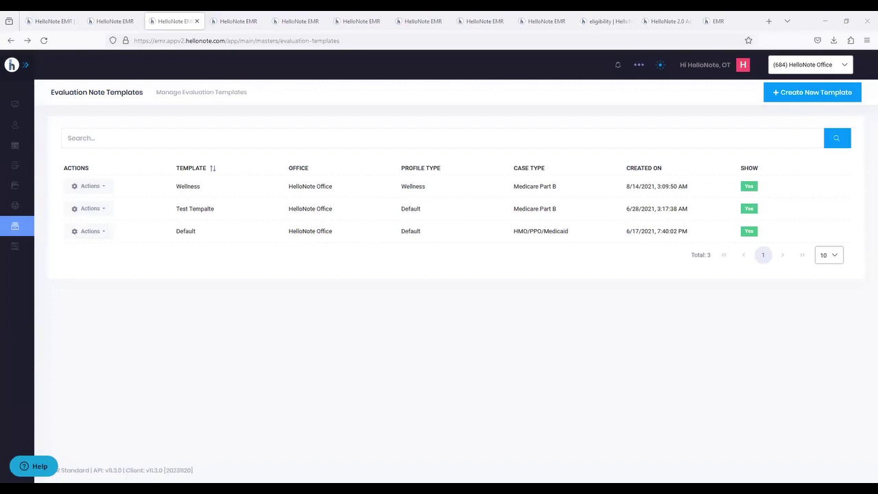
- Open the first patient's Signature page and start a new patient signature
left_click(30, 128)
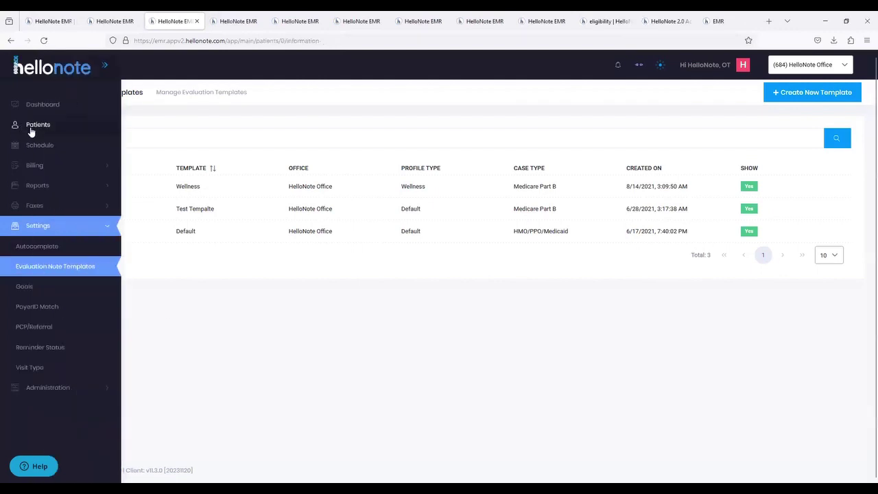
left_click(99, 203)
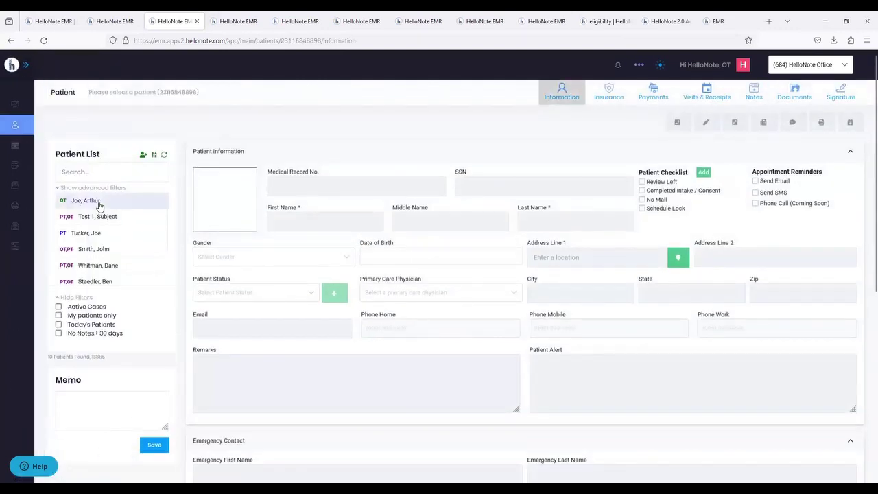
left_click(841, 93)
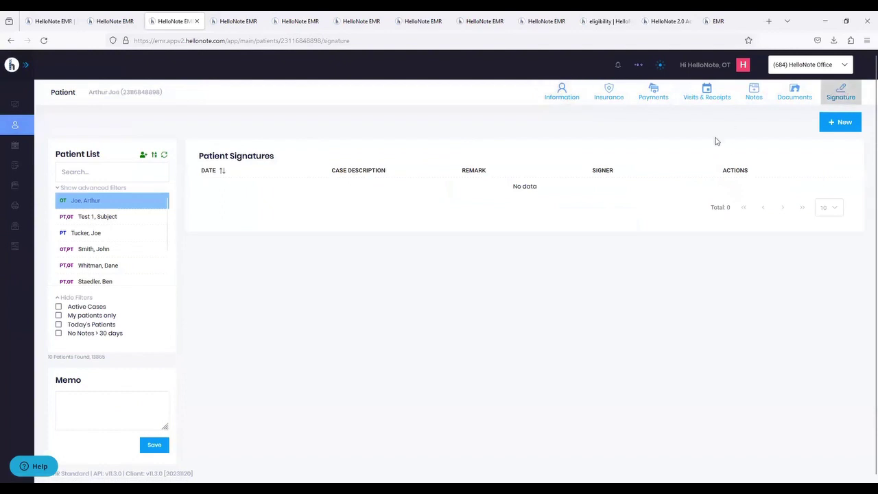
left_click(833, 124)
- Draw a handwritten 'hi', including the dot of the i, on the signature pad, then go to the consent form tab
left_click(316, 184)
mouse_move(316, 185)
left_mouse_down()
mouse_move(288, 236)
mouse_move(325, 237)
left_mouse_up()
left_click(330, 202)
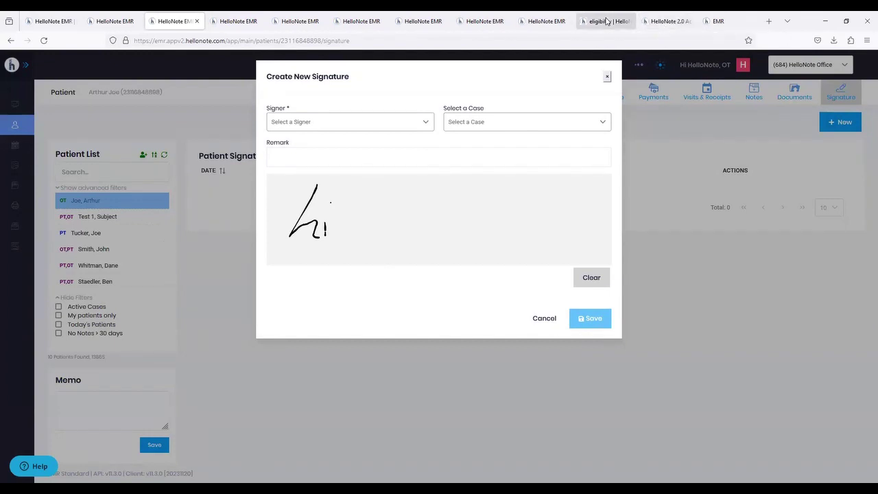
left_click(713, 23)
- Open the 'New Patient Intake Form.' step and review it down to the 'hi' signature
left_click(74, 157)
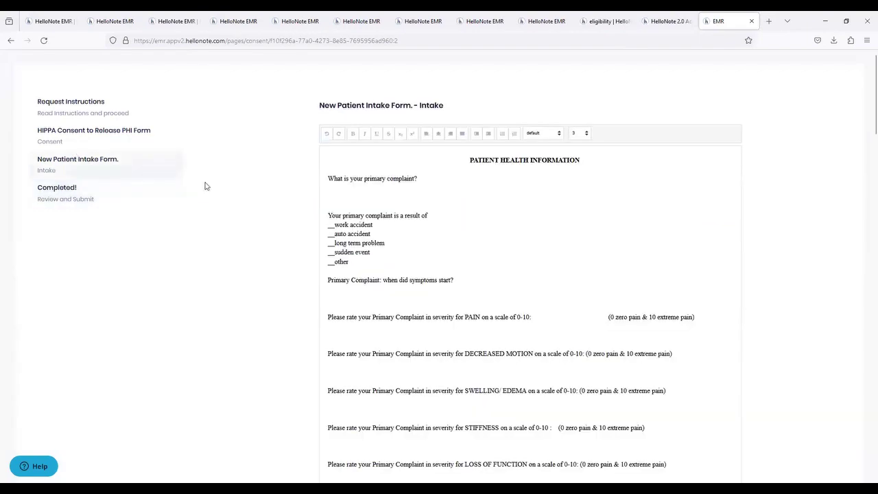
middle_click(254, 145)
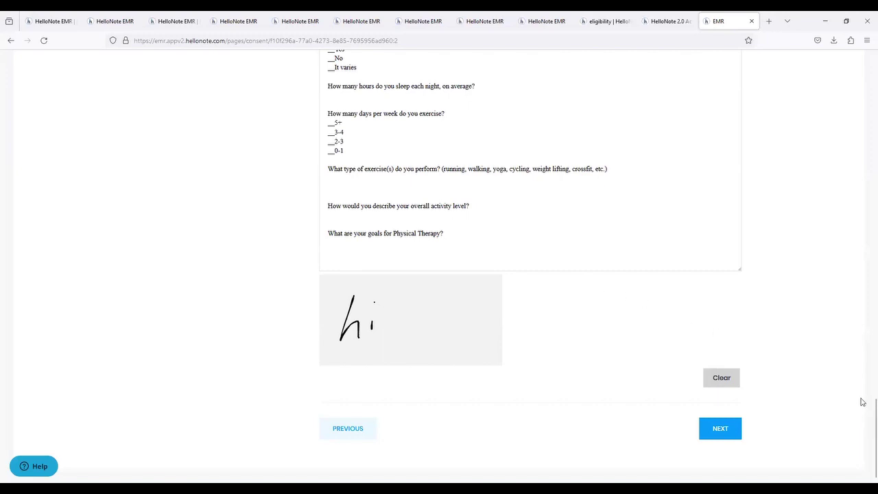
scroll(864, 407, "up", 1)
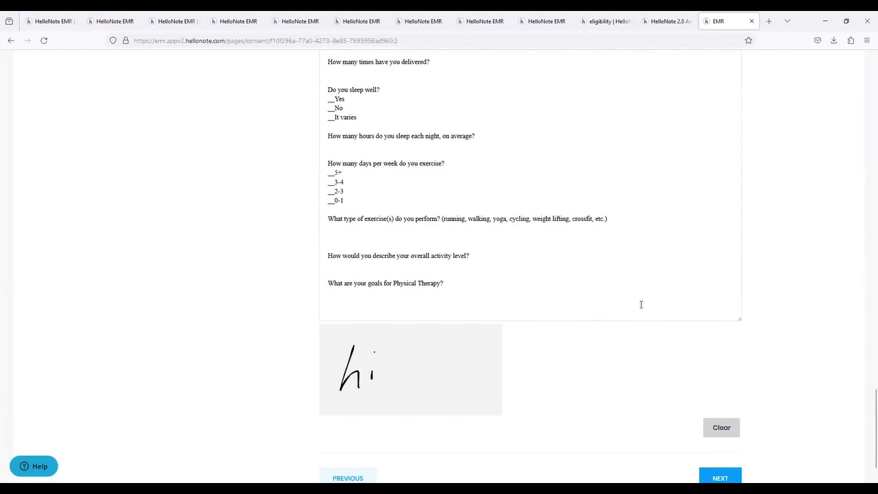
scroll(641, 304, "up", 8)
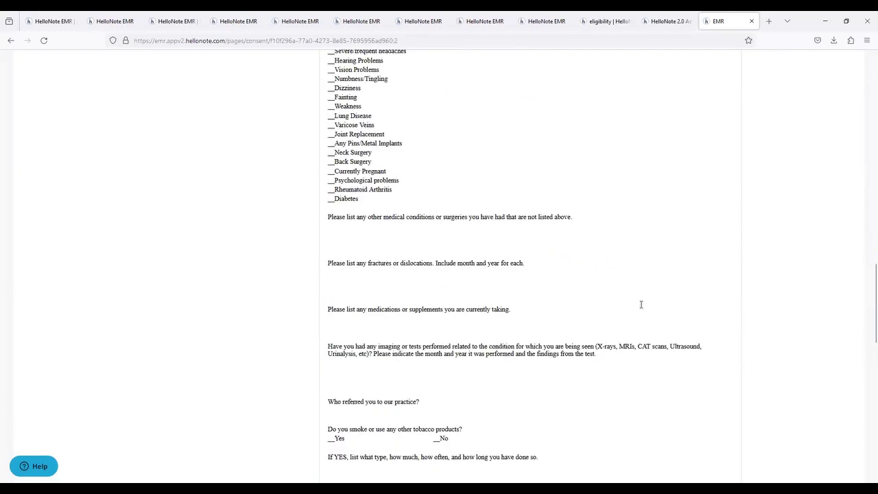
scroll(641, 304, "down", 10)
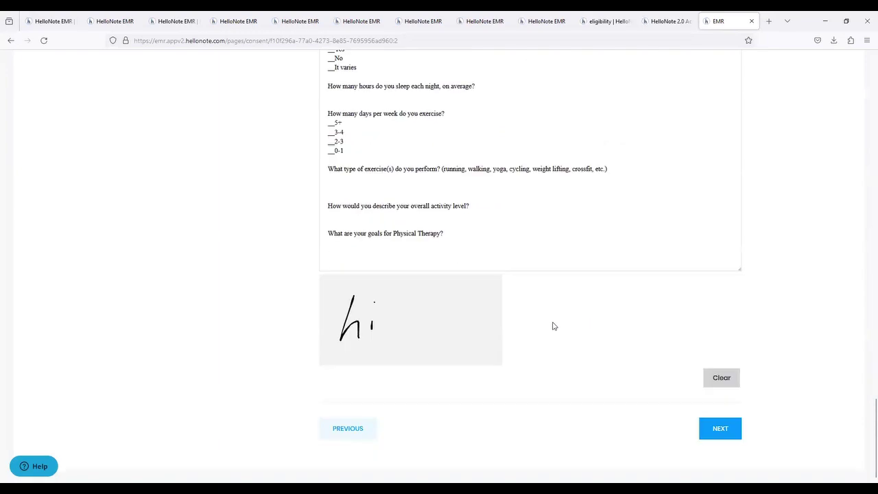